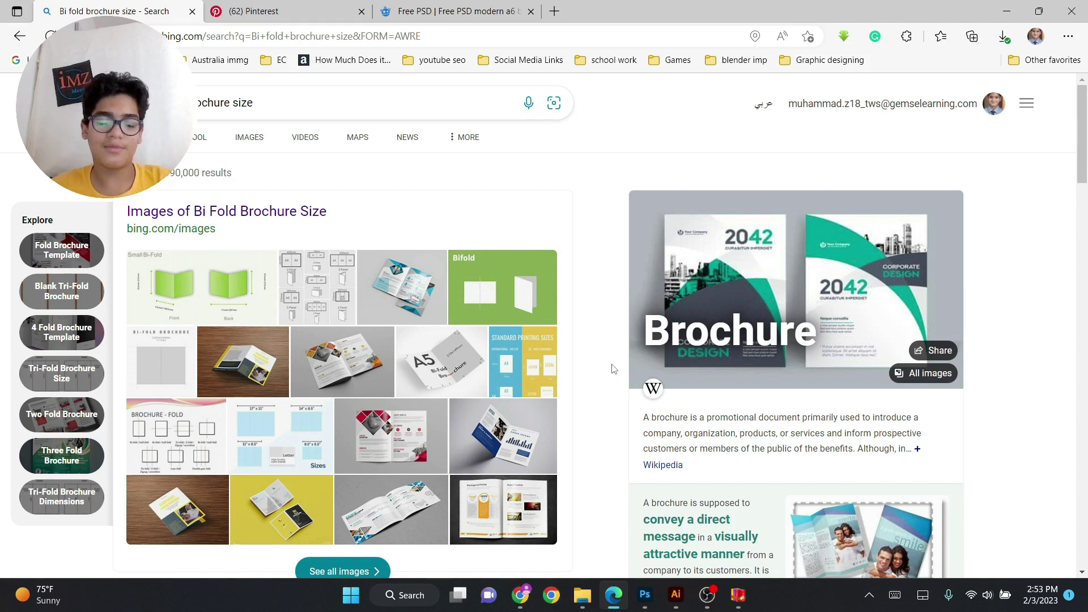
- Preview the dentist bi-fold brochure image from the image results and close its page
{"action": "left_click", "coordinate": [424, 294]}
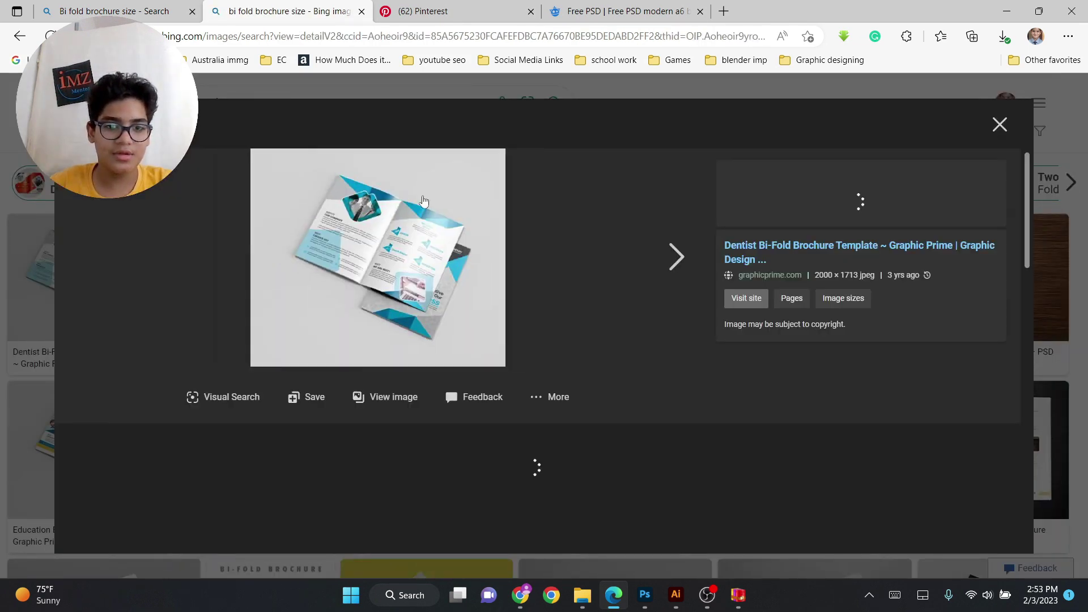
{"action": "left_click", "coordinate": [999, 123]}
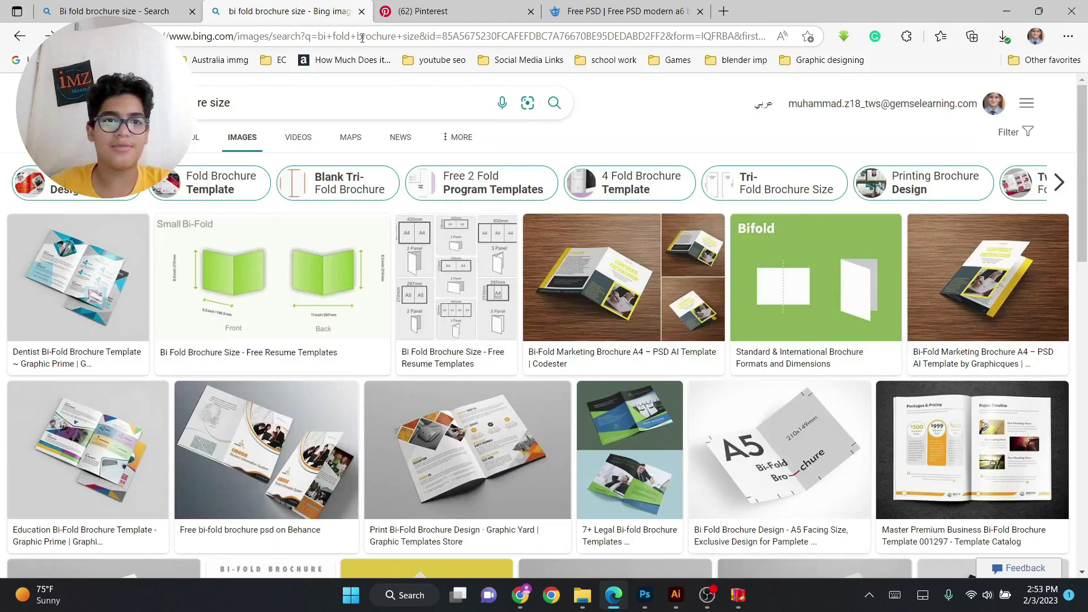
{"action": "left_click", "coordinate": [361, 11]}
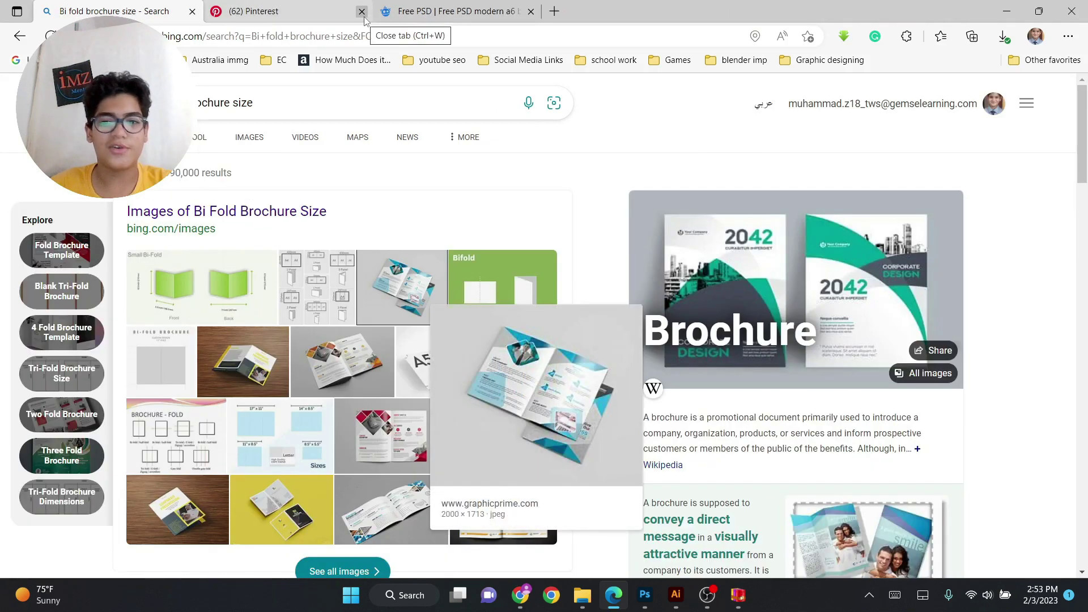
- Search the web for "tri fold brochers" in a new browser tab
{"action": "left_click", "coordinate": [555, 11]}
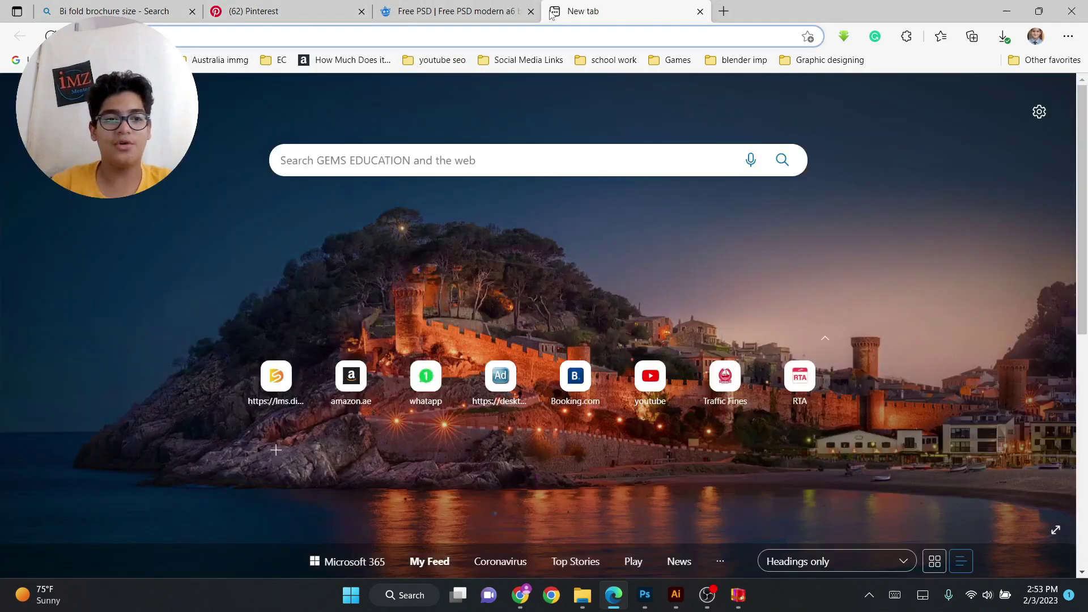
{"action": "type", "text": "tri fold "}
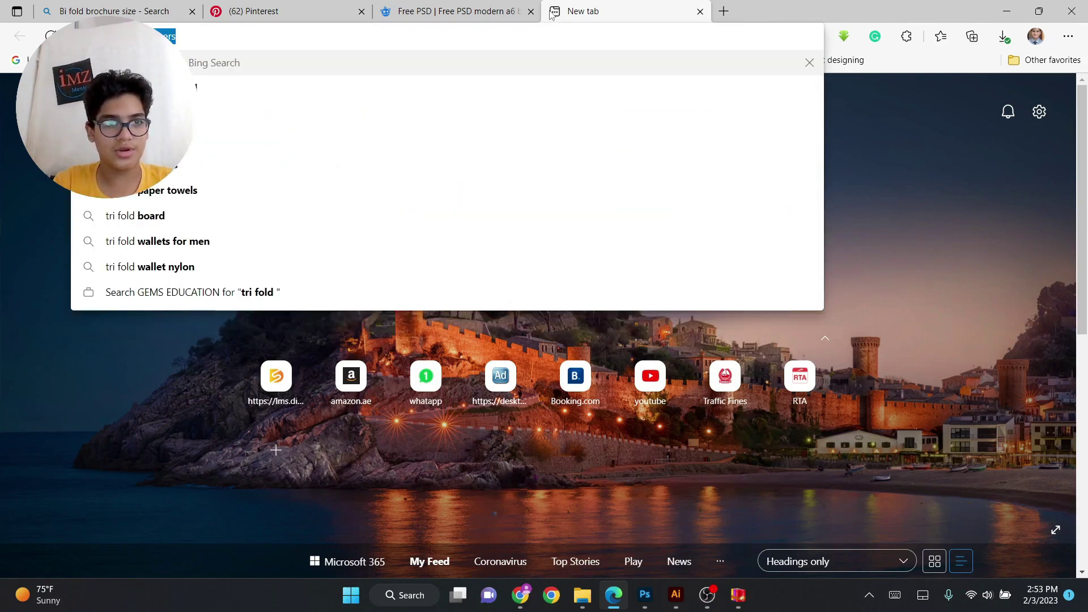
{"action": "type", "text": "brochers"}
{"action": "key", "text": "Return"}
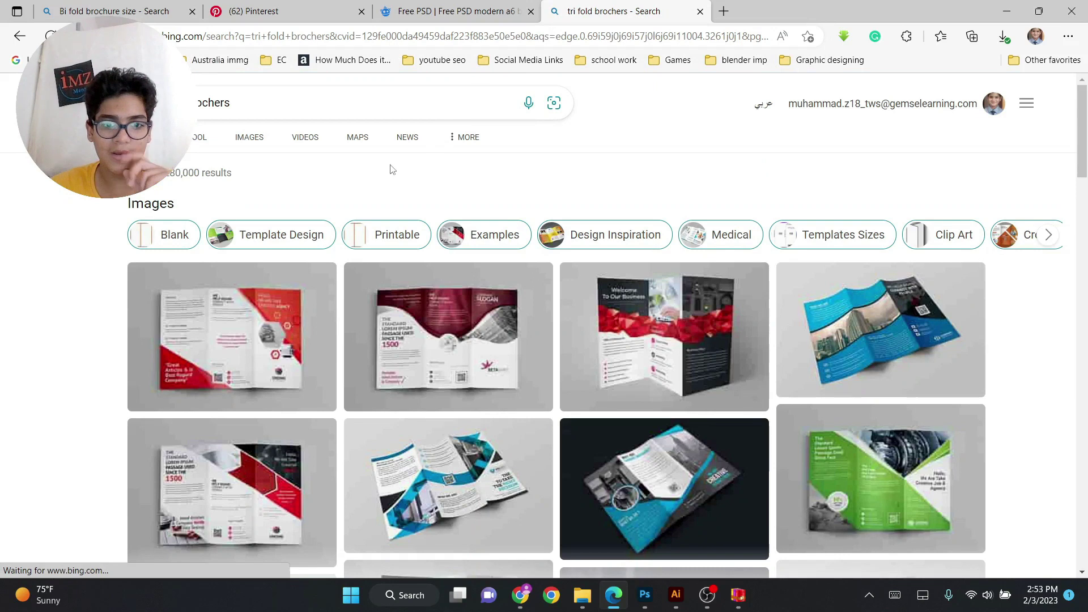
- Preview the maroon Halley Corporate tri-fold brochure, close the tri-fold pages and return to the bi-fold brochure size search
{"action": "left_click", "coordinate": [433, 323]}
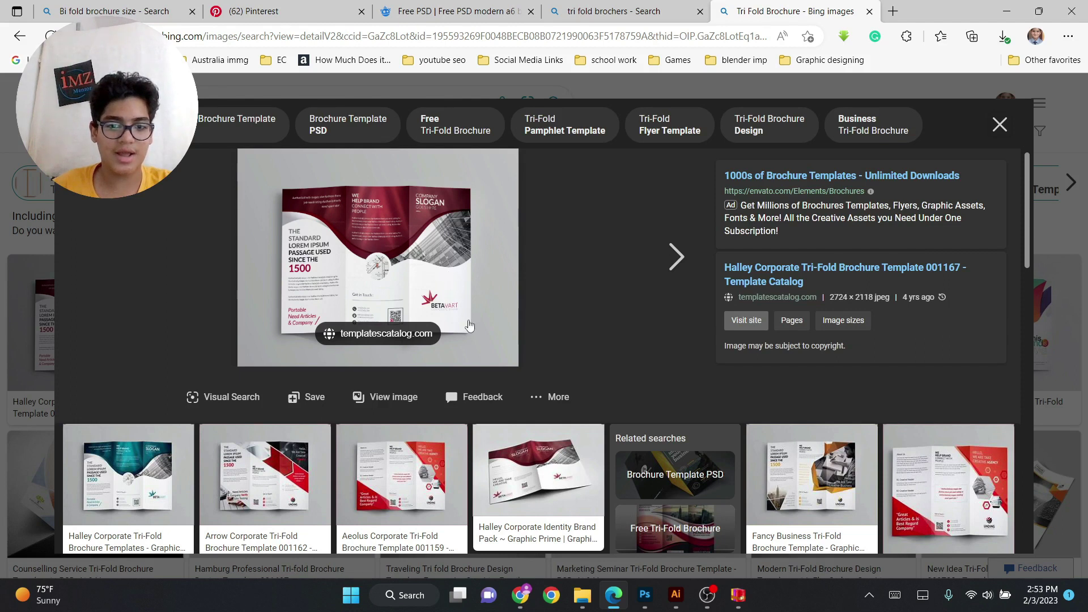
{"action": "left_click", "coordinate": [870, 12]}
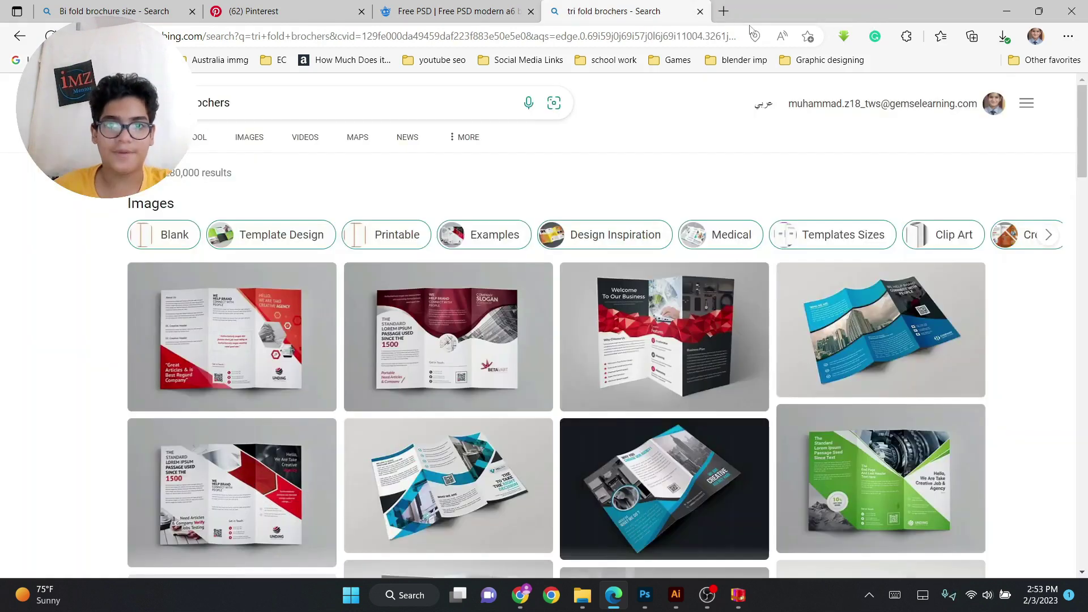
{"action": "left_click", "coordinate": [701, 11]}
{"action": "left_click", "coordinate": [107, 12]}
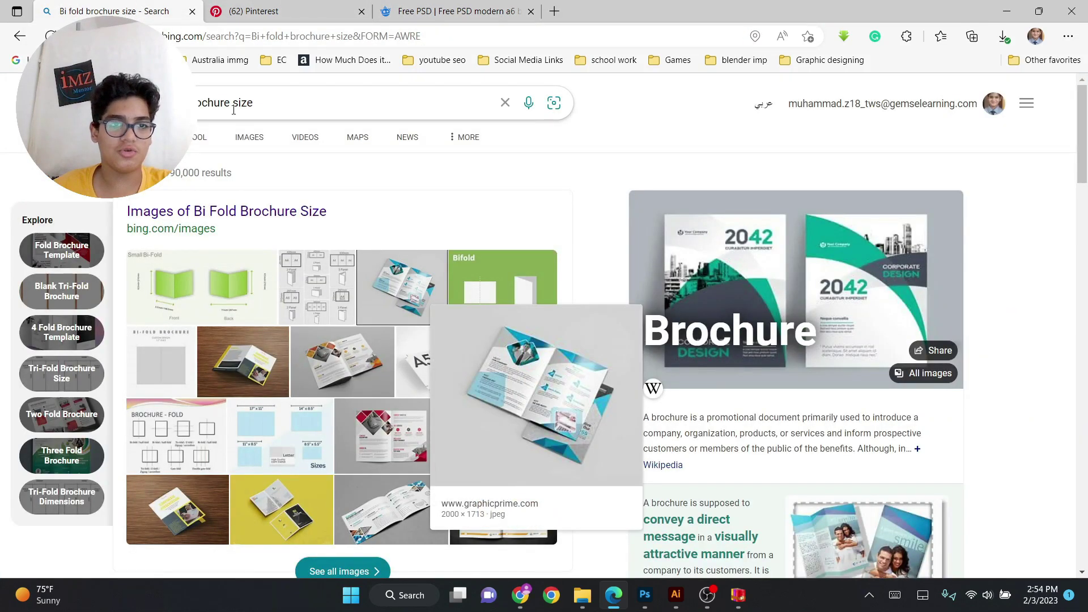
- Look up the standard size for a bi-fold brochure in the search results' related questions
{"action": "scroll", "coordinate": [238, 119], "scroll_direction": "down", "scroll_amount": 15}
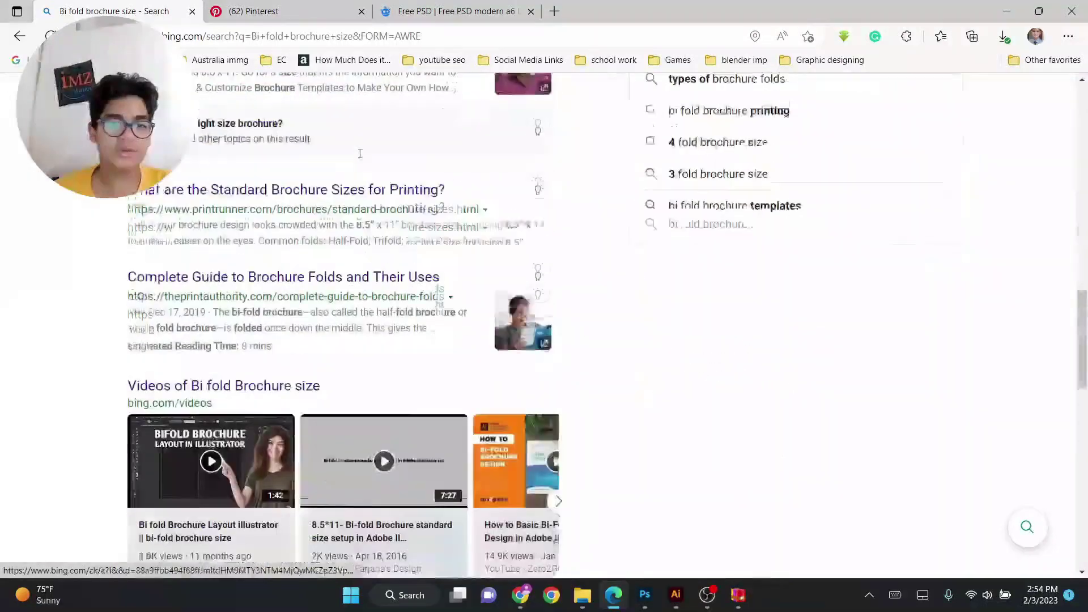
{"action": "scroll", "coordinate": [358, 161], "scroll_direction": "down", "scroll_amount": 8}
{"action": "scroll", "coordinate": [238, 164], "scroll_direction": "up", "scroll_amount": 1}
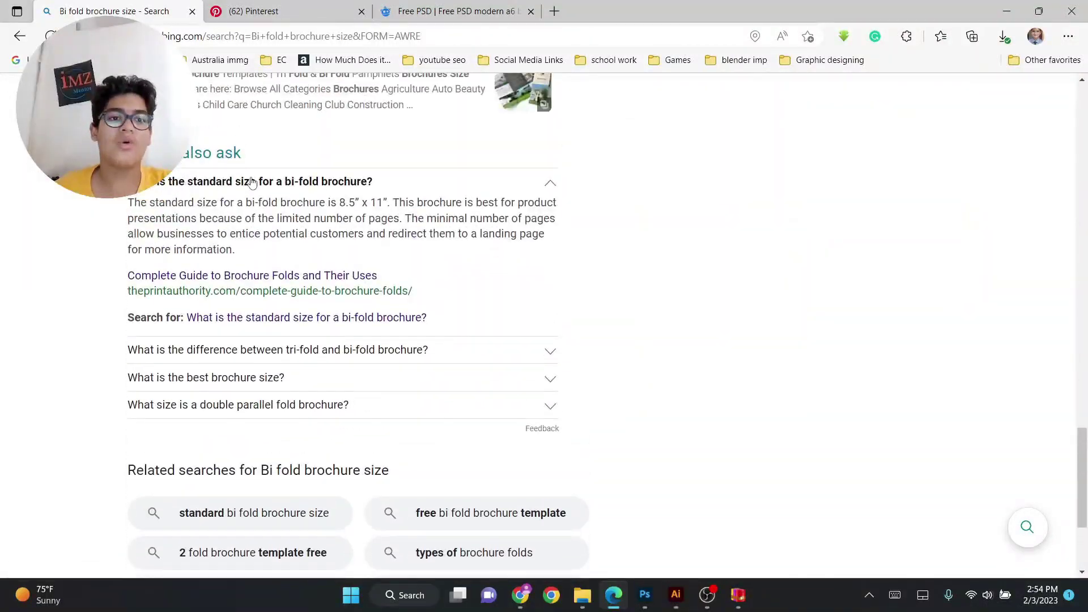
{"action": "scroll", "coordinate": [289, 204], "scroll_direction": "up", "scroll_amount": 1}
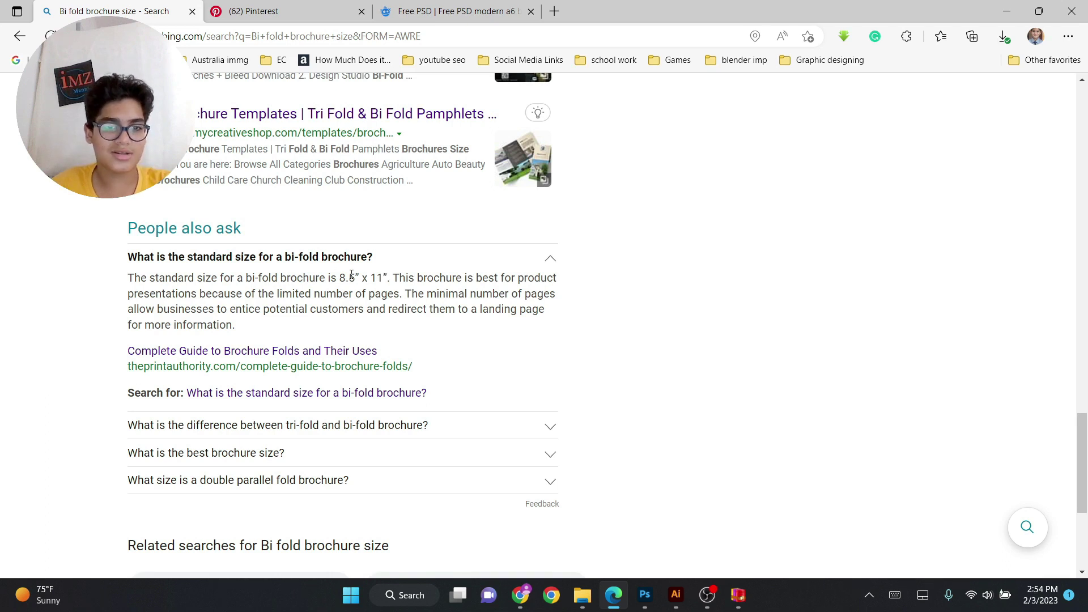
{"action": "left_click_drag", "start_coordinate": [356, 282], "coordinate": [383, 281]}
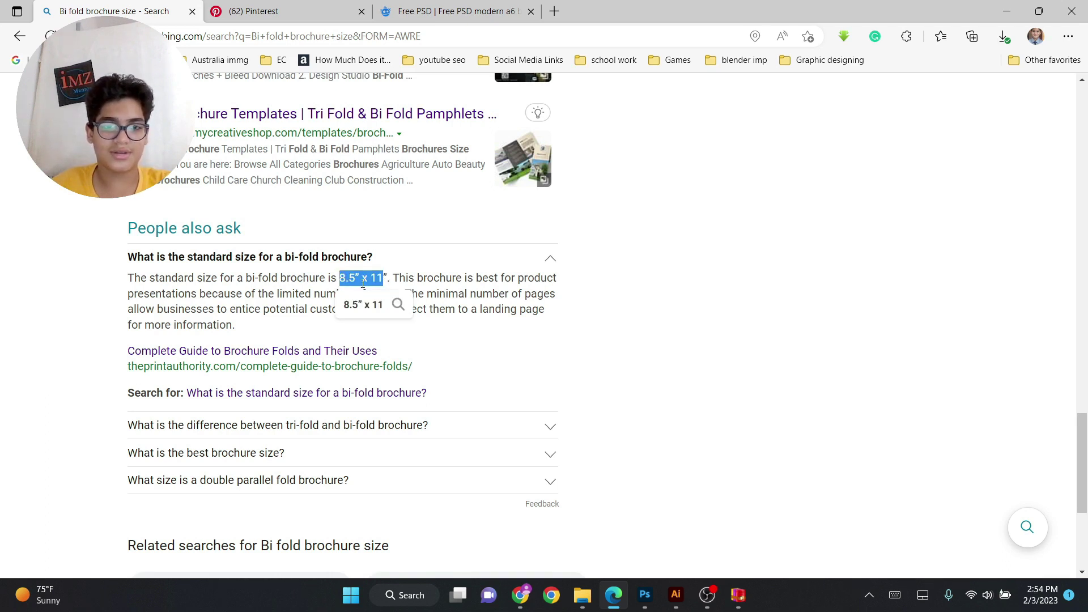
{"action": "left_click", "coordinate": [723, 311]}
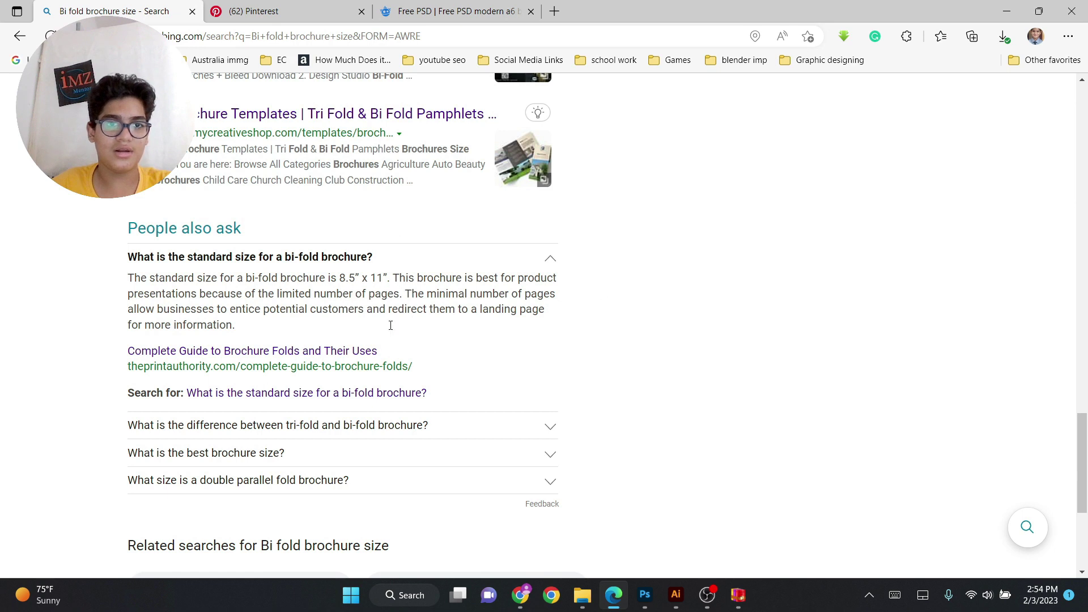
- Switch to Illustrator, create an 8.5 x 11 in portrait document with 2 artboards and close the other open document
{"action": "left_click", "coordinate": [669, 593]}
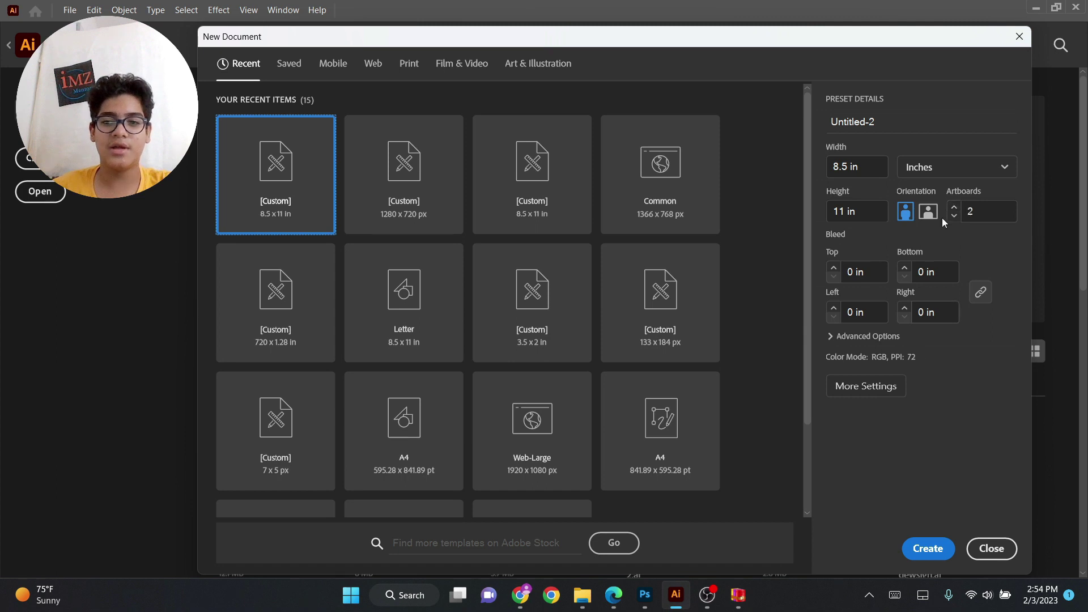
{"action": "left_click", "coordinate": [930, 549]}
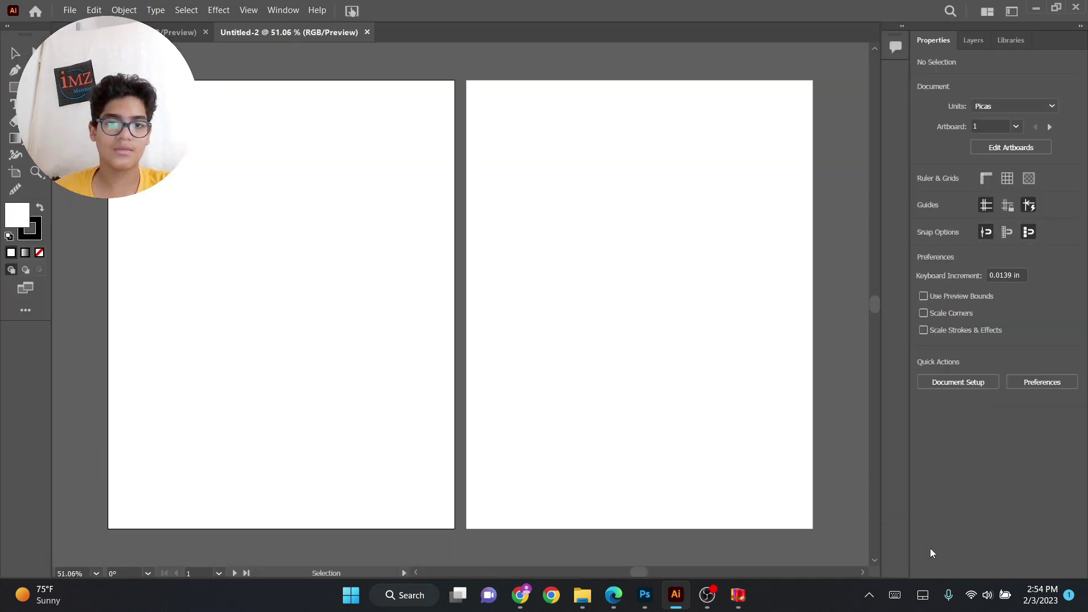
{"action": "left_click", "coordinate": [206, 32]}
{"action": "left_click_drag", "start_coordinate": [296, 175], "coordinate": [423, 350]}
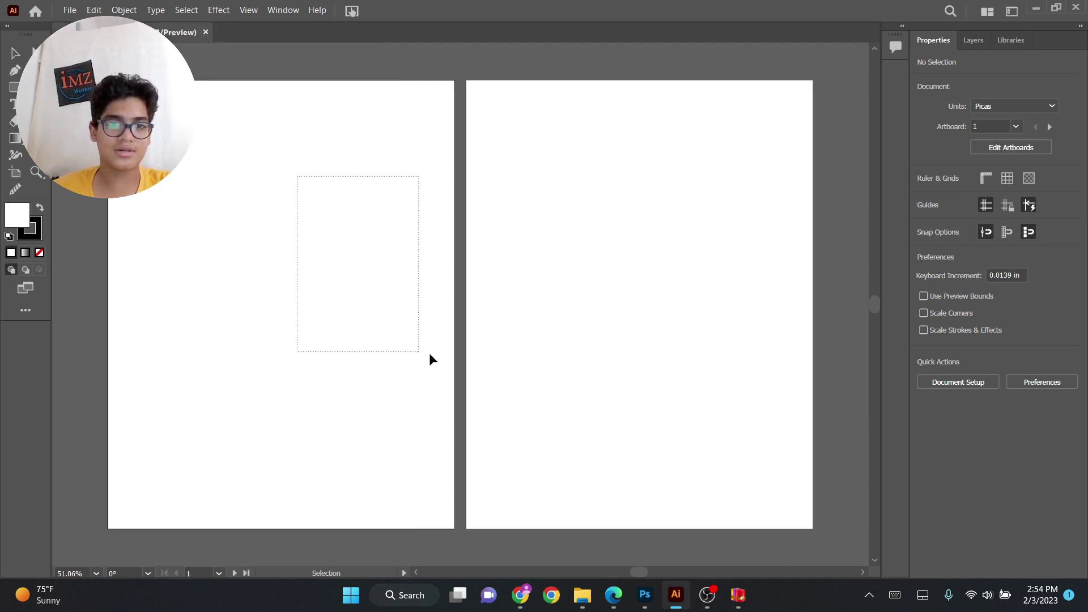
{"action": "left_click_drag", "start_coordinate": [527, 192], "coordinate": [606, 312]}
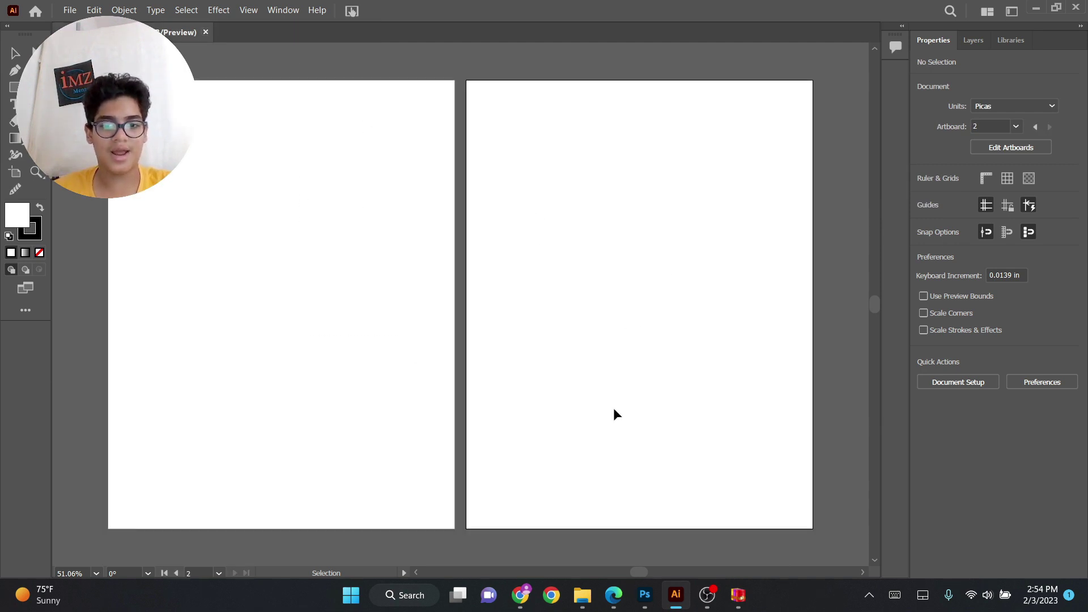
- Switch to the browser and copy the Corporate Business Bifold Brochure Template image from its Pinterest page
{"action": "left_click", "coordinate": [623, 595]}
{"action": "left_click", "coordinate": [254, 16]}
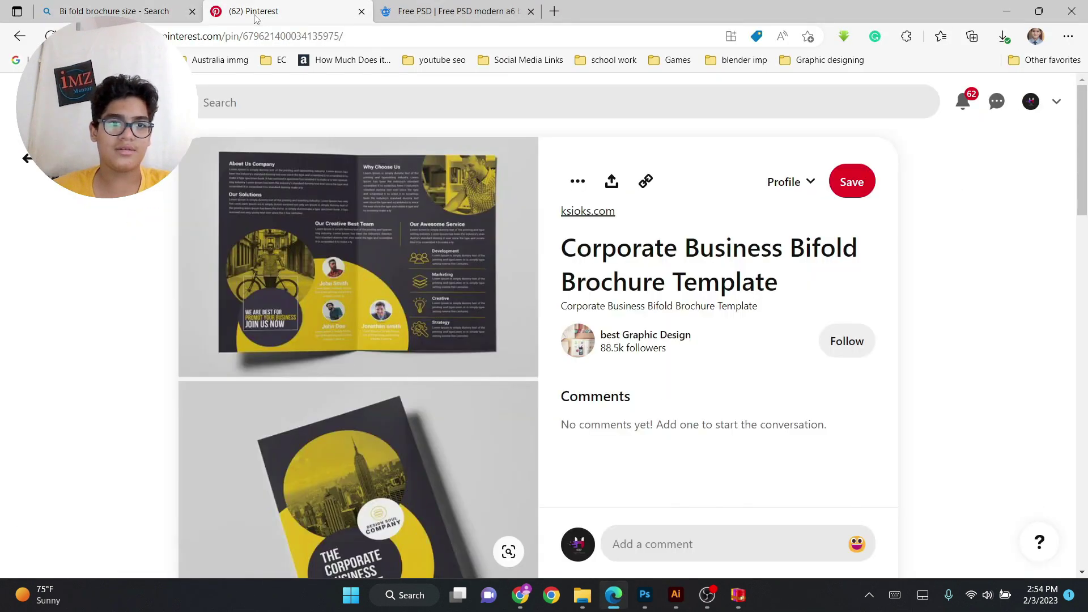
{"action": "scroll", "coordinate": [369, 282], "scroll_direction": "down", "scroll_amount": 1}
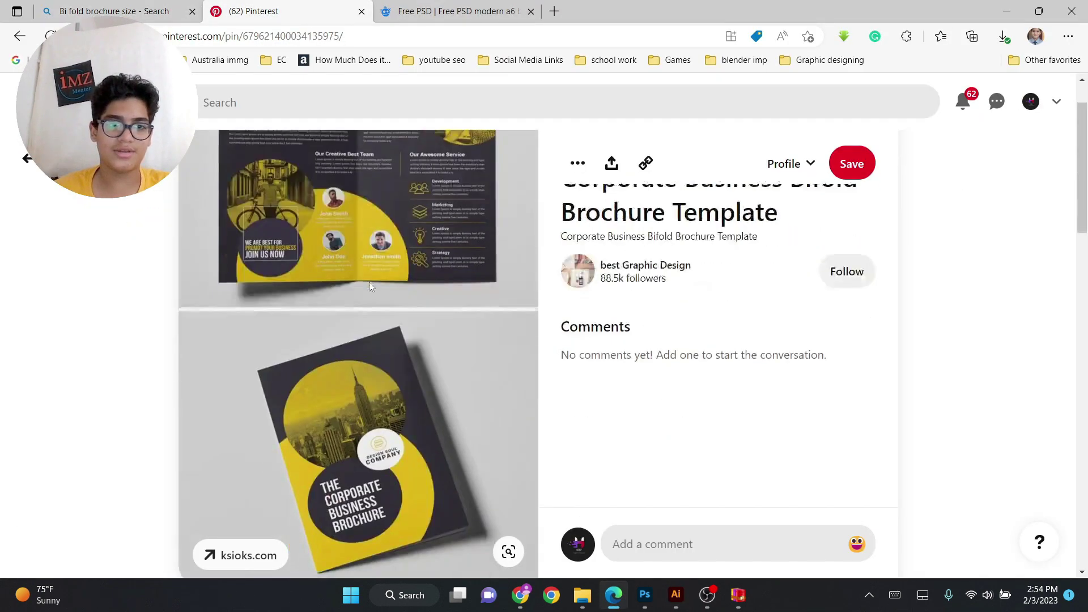
{"action": "scroll", "coordinate": [379, 290], "scroll_direction": "up", "scroll_amount": 1}
{"action": "right_click", "coordinate": [377, 288]}
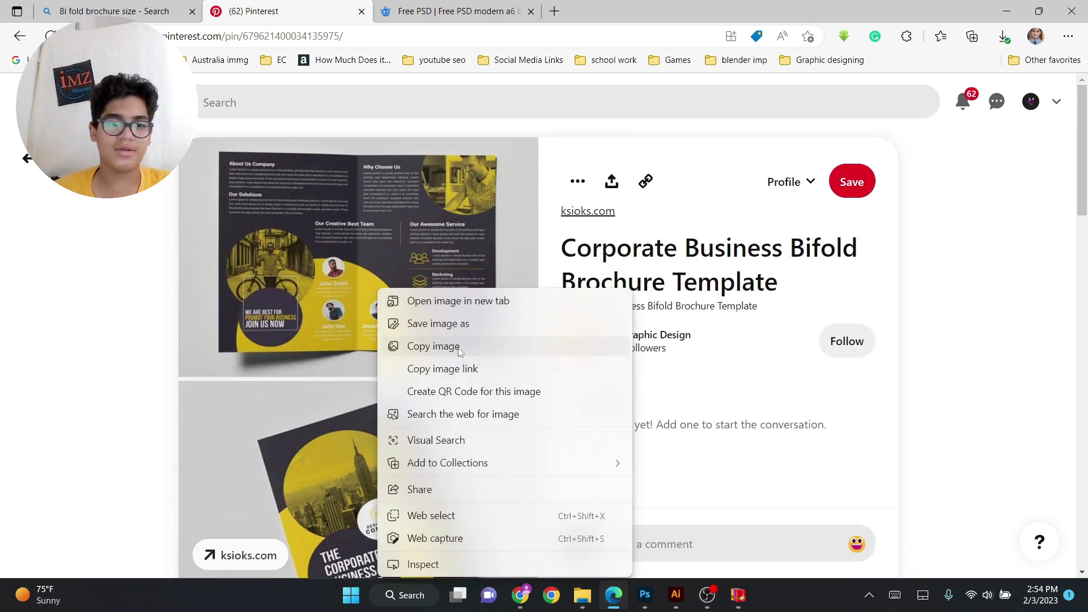
{"action": "left_click", "coordinate": [459, 349]}
{"action": "right_click", "coordinate": [440, 298]}
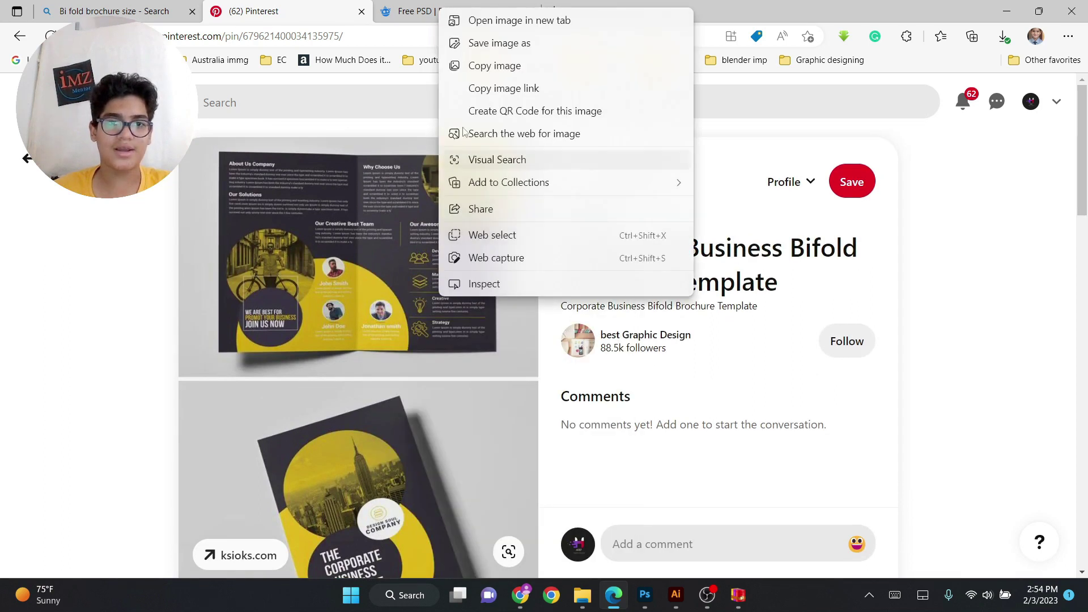
- Paste the copied brochure image into the Illustrator document and move it to the left of the artboards
{"action": "left_click", "coordinate": [675, 594]}
{"action": "key", "text": "ctrl+v"}
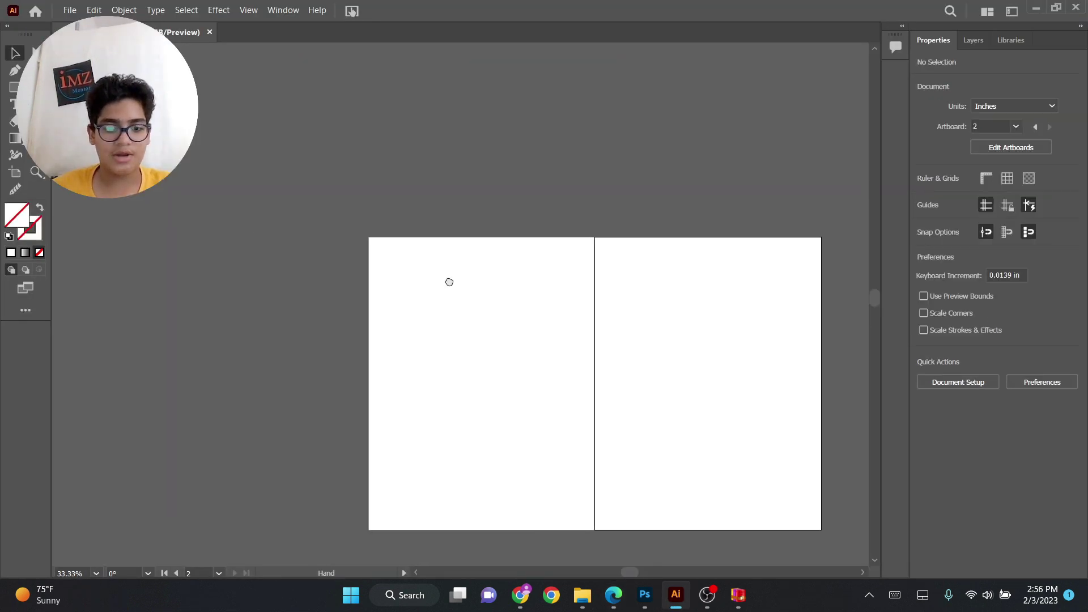
{"action": "key", "text": "ctrl+v"}
{"action": "left_click_drag", "start_coordinate": [452, 298], "coordinate": [199, 359]}
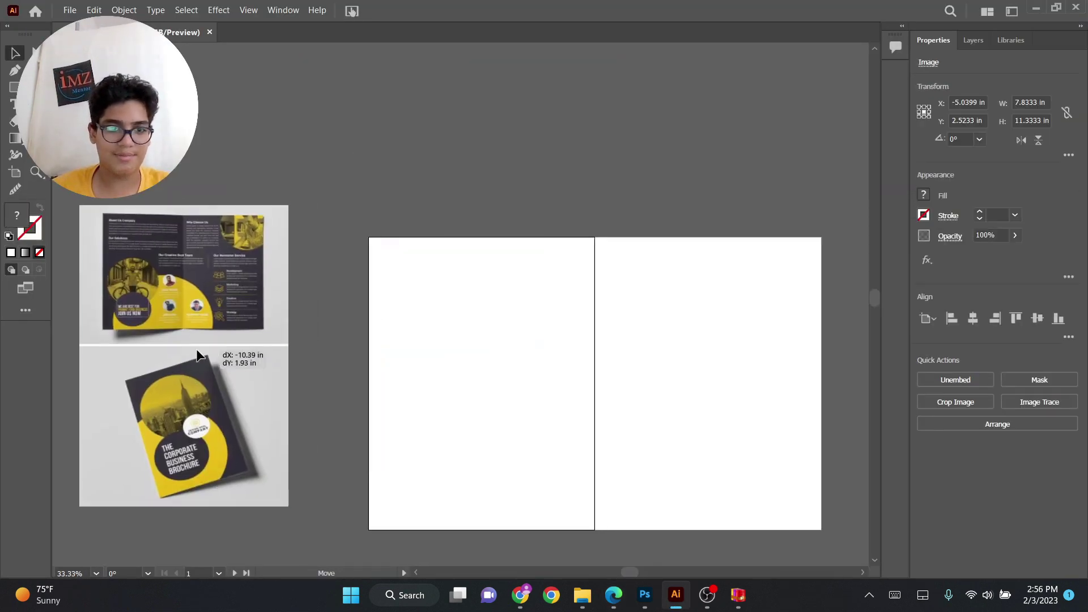
- Enlarge the reference image to about 16.33 x 23.63 in and shift it left, clear of the artboards
{"action": "left_click_drag", "start_coordinate": [299, 357], "coordinate": [405, 382]}
{"action": "left_click_drag", "start_coordinate": [341, 359], "coordinate": [279, 499]}
{"action": "left_click_drag", "start_coordinate": [267, 437], "coordinate": [295, 458]}
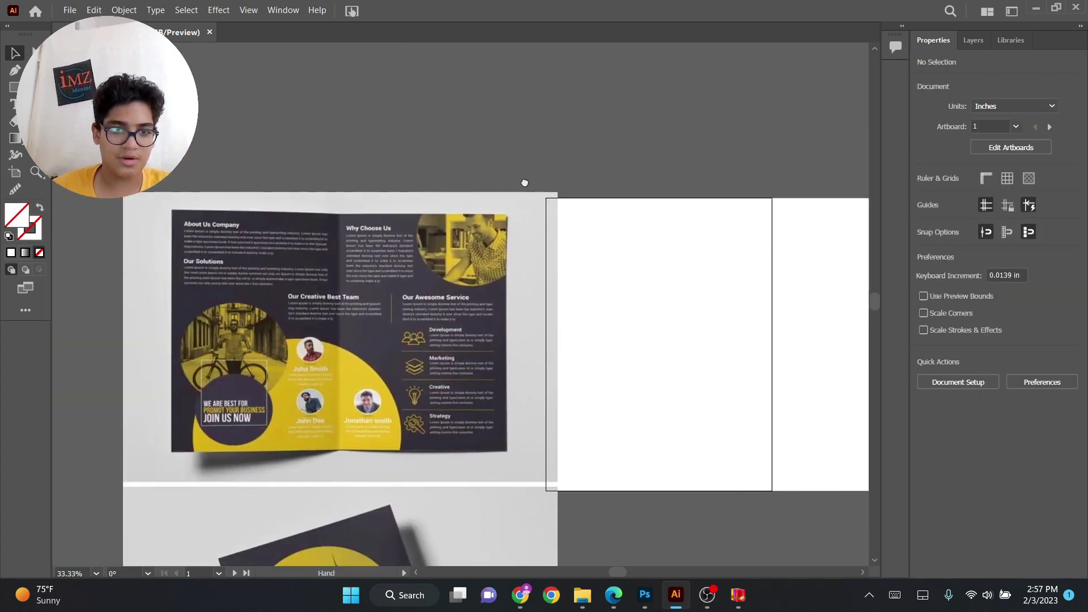
{"action": "left_click_drag", "start_coordinate": [475, 294], "coordinate": [411, 288]}
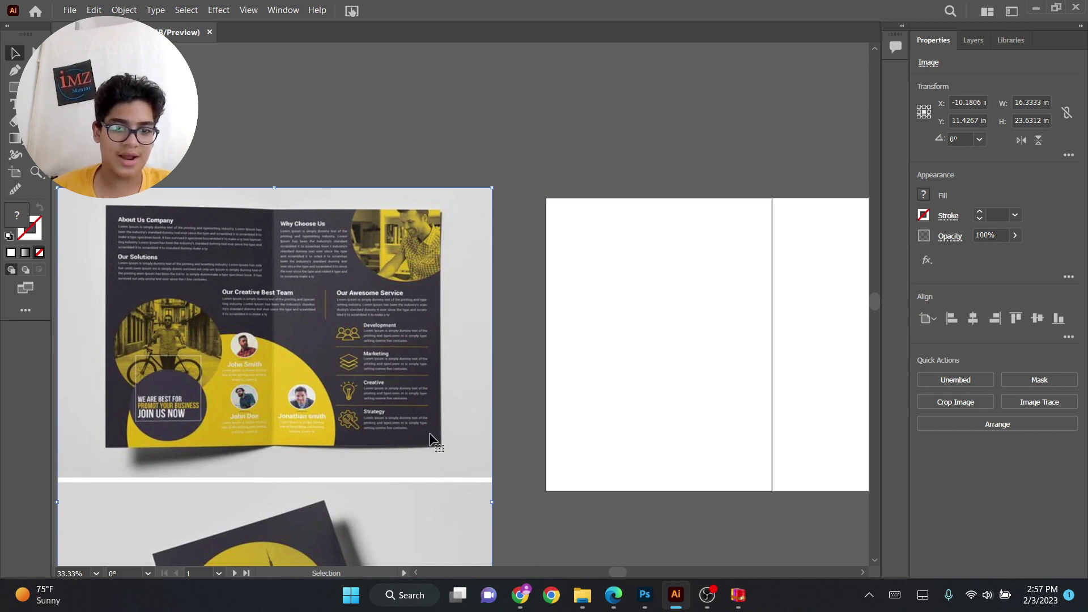
- Draw a 17 x 11 in rectangle covering both artboards exactly
{"action": "scroll", "coordinate": [333, 350], "scroll_direction": "right", "scroll_amount": 5}
{"action": "key", "text": "m"}
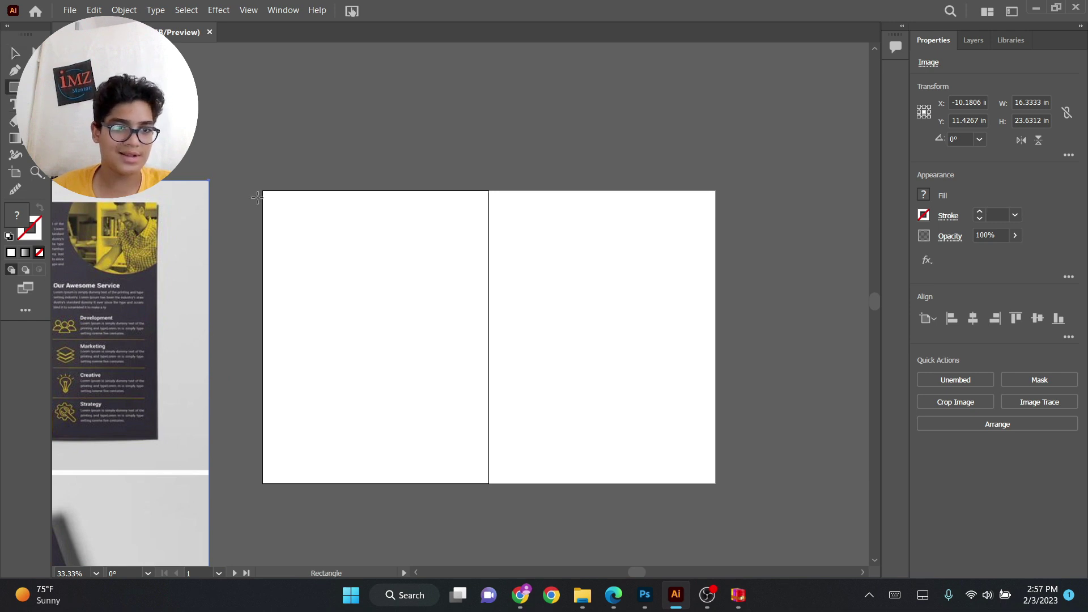
{"action": "left_click_drag", "start_coordinate": [262, 190], "coordinate": [716, 483]}
- Fill the rectangle with the dark background colour sampled from the reference brochure and deselect it
{"action": "scroll", "coordinate": [434, 355], "scroll_direction": "left", "scroll_amount": 3}
{"action": "key", "text": "o"}
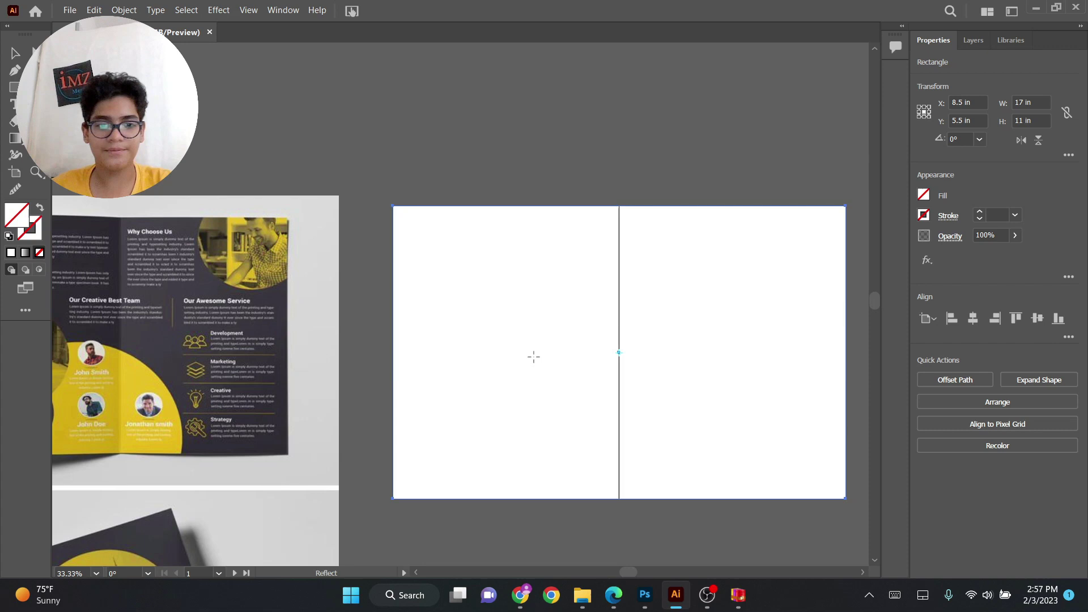
{"action": "key", "text": "i"}
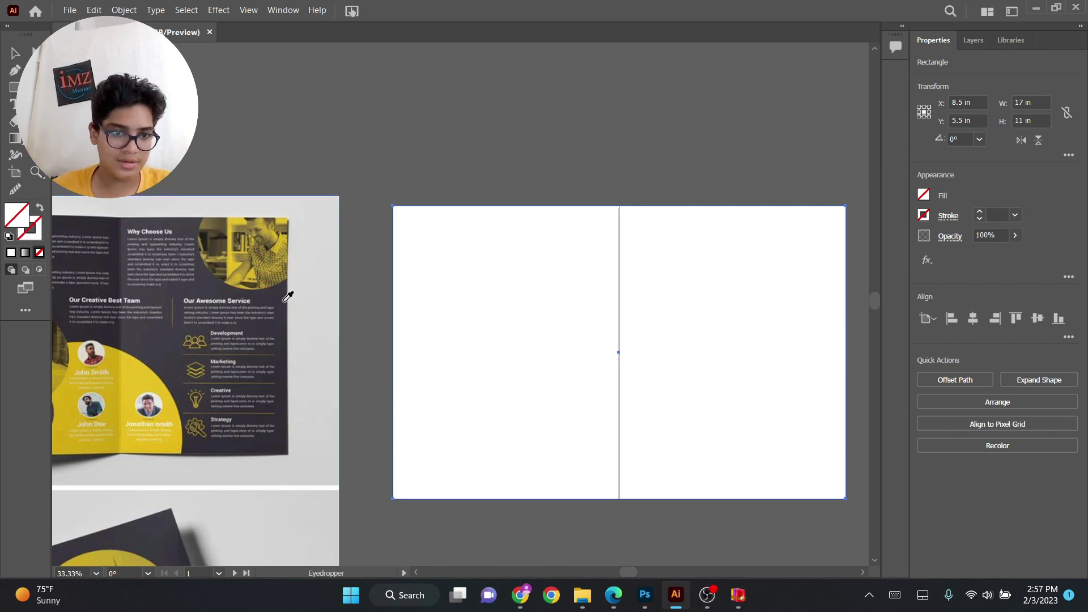
{"action": "left_click", "coordinate": [282, 292]}
{"action": "key", "text": "v"}
{"action": "key", "text": "ctrl+shift+a"}
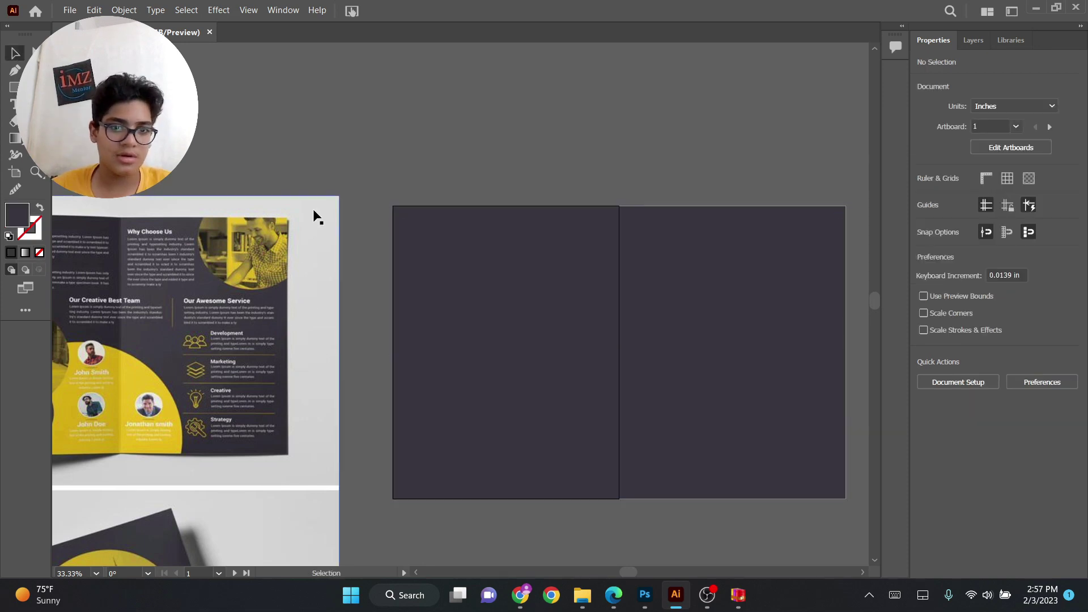
{"action": "key", "text": "space"}
{"action": "mouse_move", "coordinate": [285, 203]}
{"action": "left_mouse_down"}
{"action": "mouse_move", "coordinate": [384, 185]}
{"action": "mouse_move", "coordinate": [270, 212]}
{"action": "left_mouse_up"}
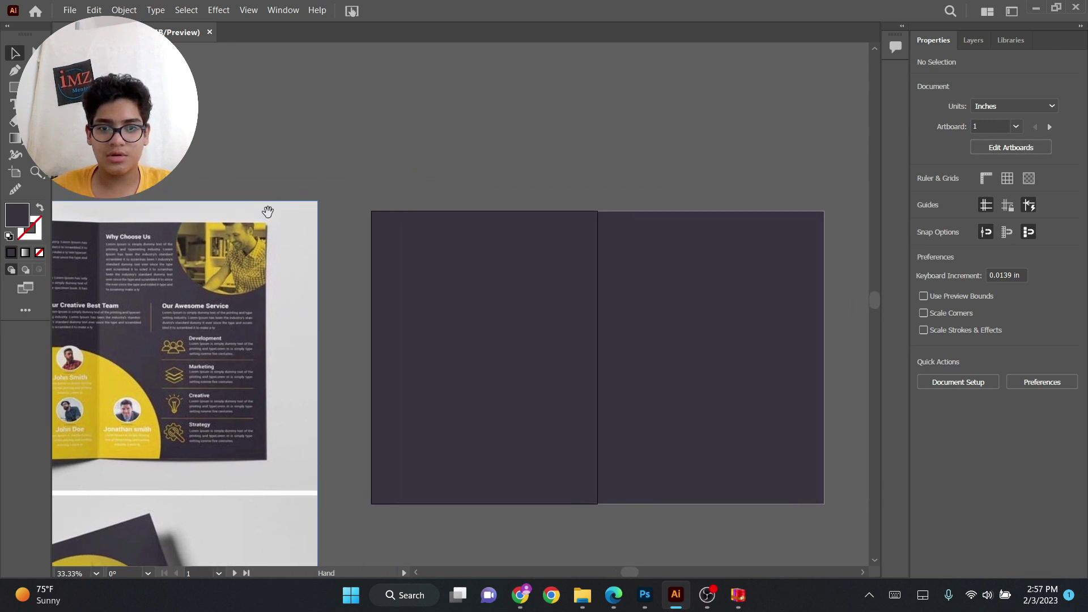
{"action": "left_click", "coordinate": [602, 271]}
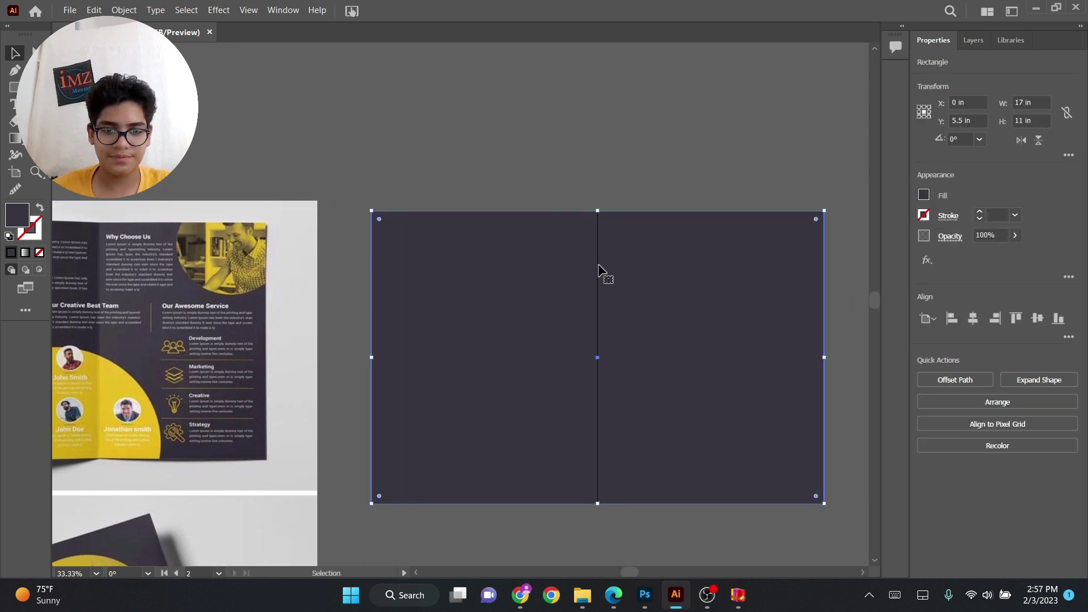
{"action": "left_click", "coordinate": [612, 93]}
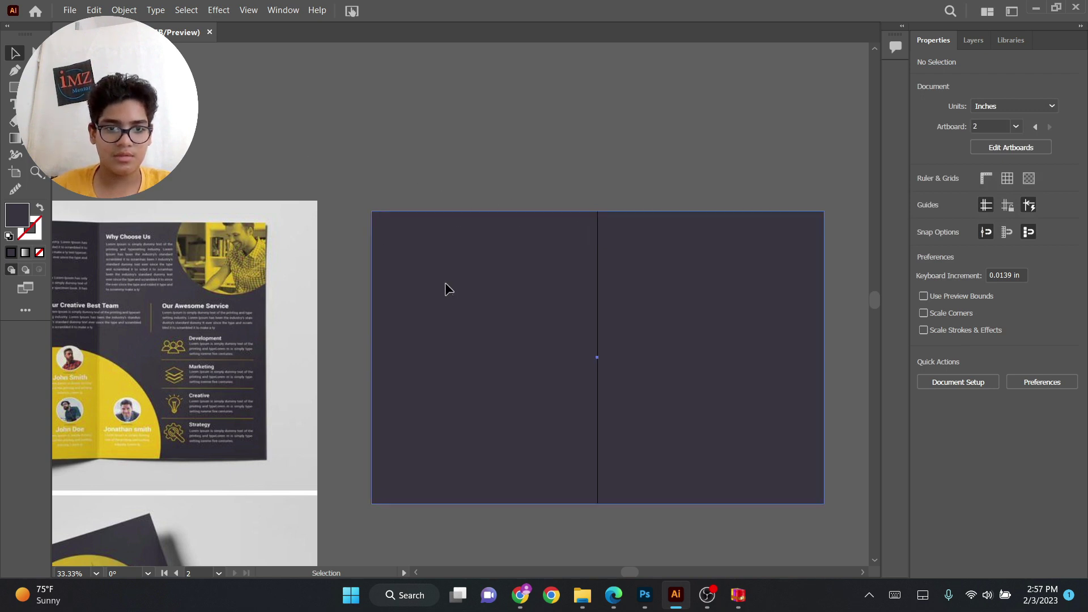
{"action": "left_click", "coordinate": [377, 226]}
{"action": "left_click", "coordinate": [388, 198]}
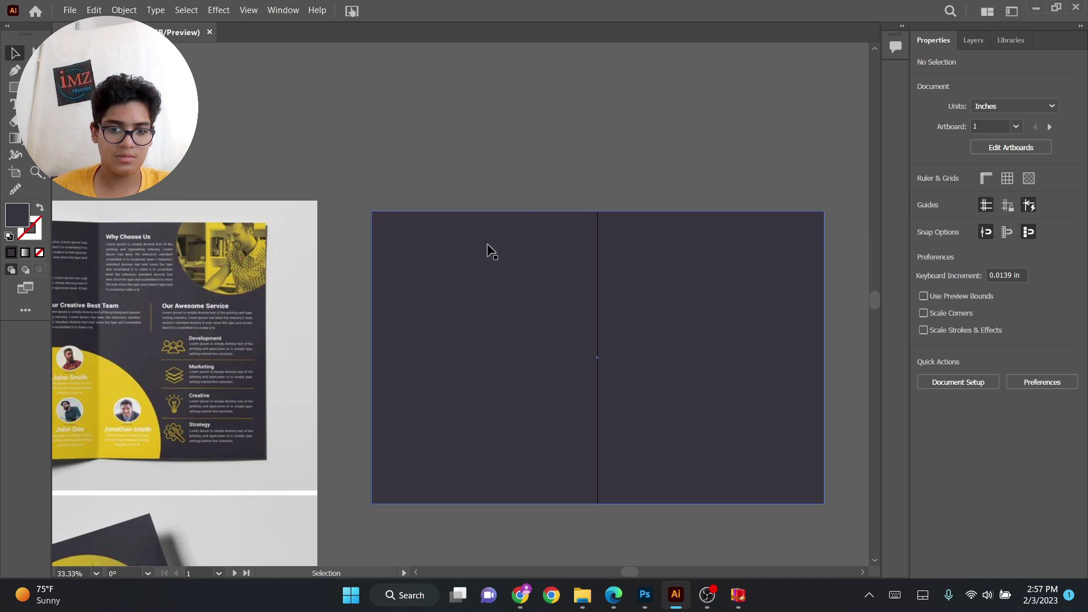
{"action": "left_click_drag", "start_coordinate": [638, 368], "coordinate": [515, 37]}
{"action": "key", "text": "ctrl+z"}
{"action": "left_click_drag", "start_coordinate": [615, 272], "coordinate": [584, 249]}
{"action": "left_click", "coordinate": [598, 247]}
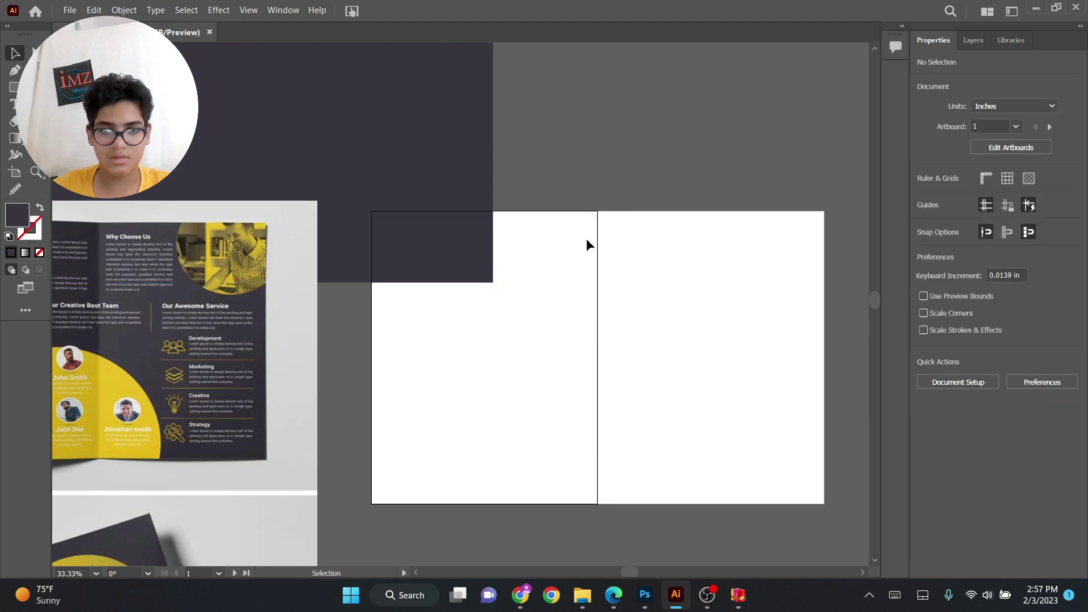
{"action": "left_click_drag", "start_coordinate": [422, 175], "coordinate": [752, 390]}
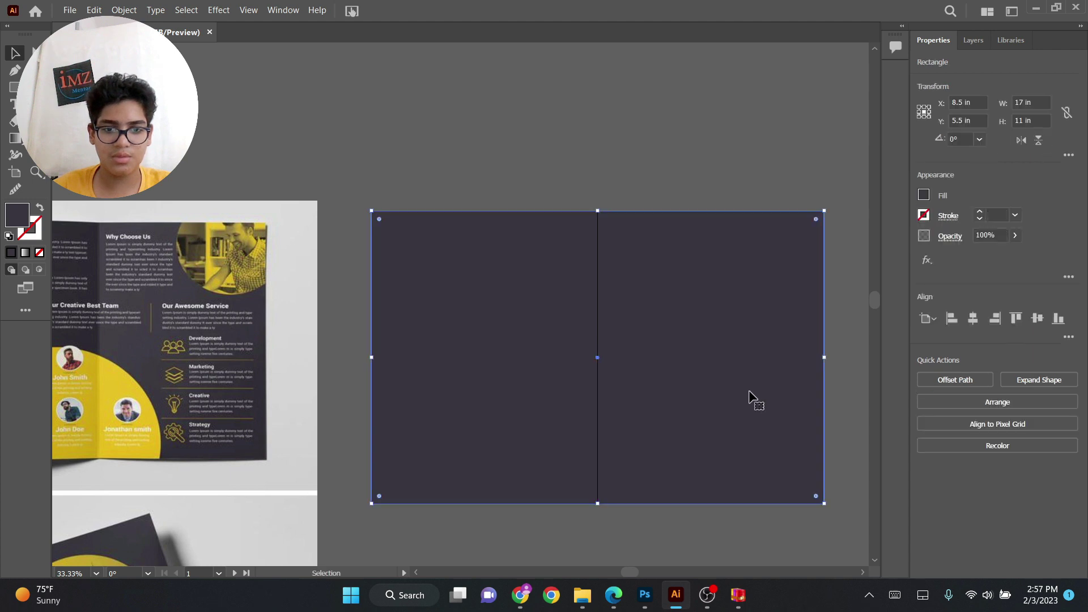
{"action": "left_click", "coordinate": [457, 136]}
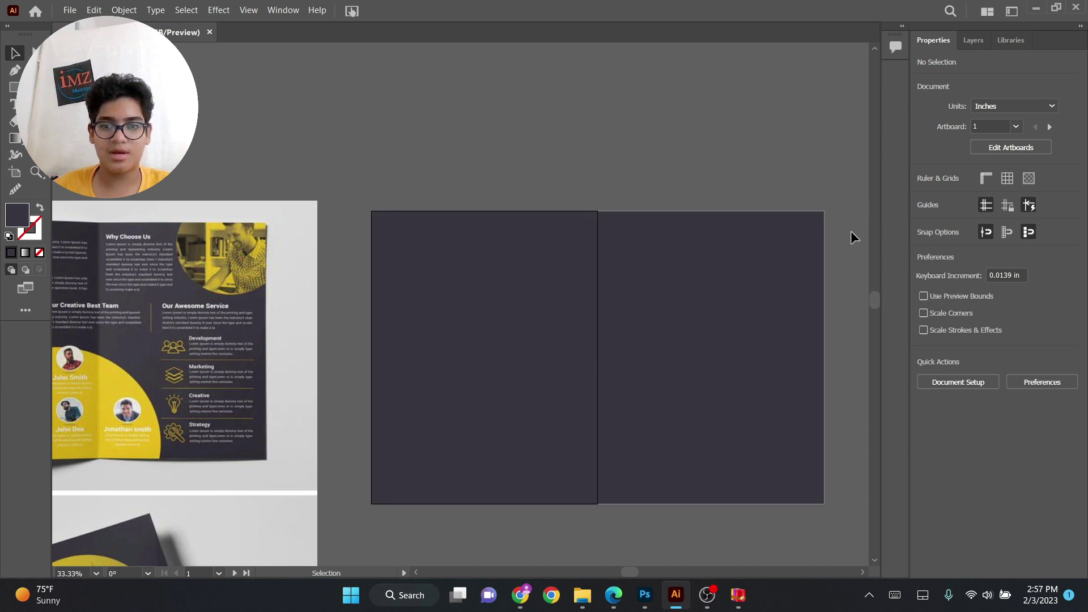
- Move the second artboard to the right to leave a narrow gap between the two artboards
{"action": "left_click", "coordinate": [999, 152]}
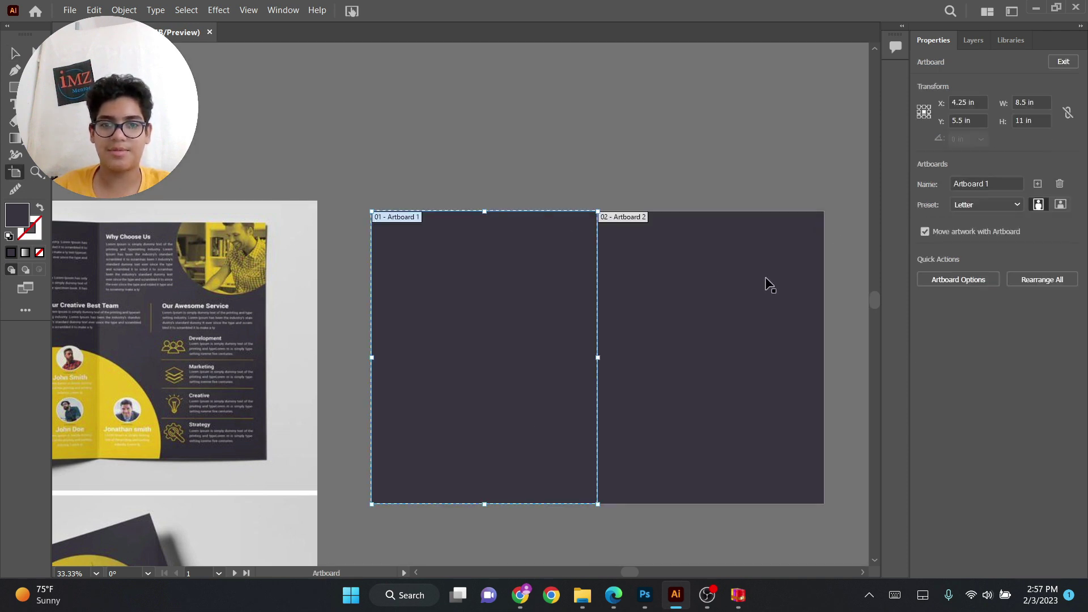
{"action": "left_click_drag", "start_coordinate": [665, 277], "coordinate": [668, 281]}
{"action": "left_click", "coordinate": [1063, 62]}
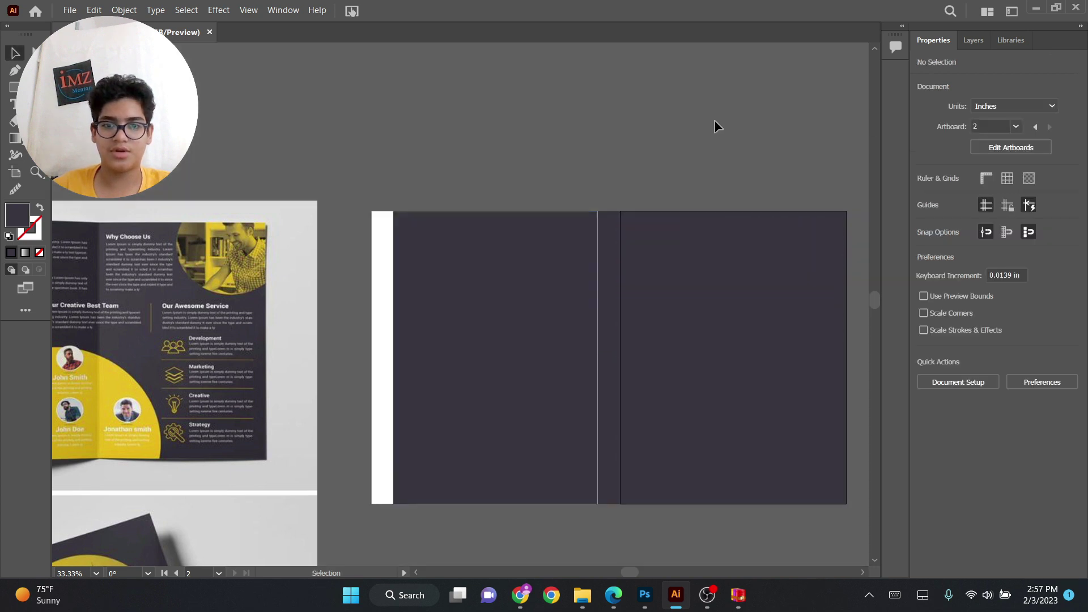
- Delete the dark 17 x 11 in background rectangle so both artboards are blank
{"action": "left_click_drag", "start_coordinate": [542, 292], "coordinate": [472, 263]}
{"action": "key", "text": "Delete"}
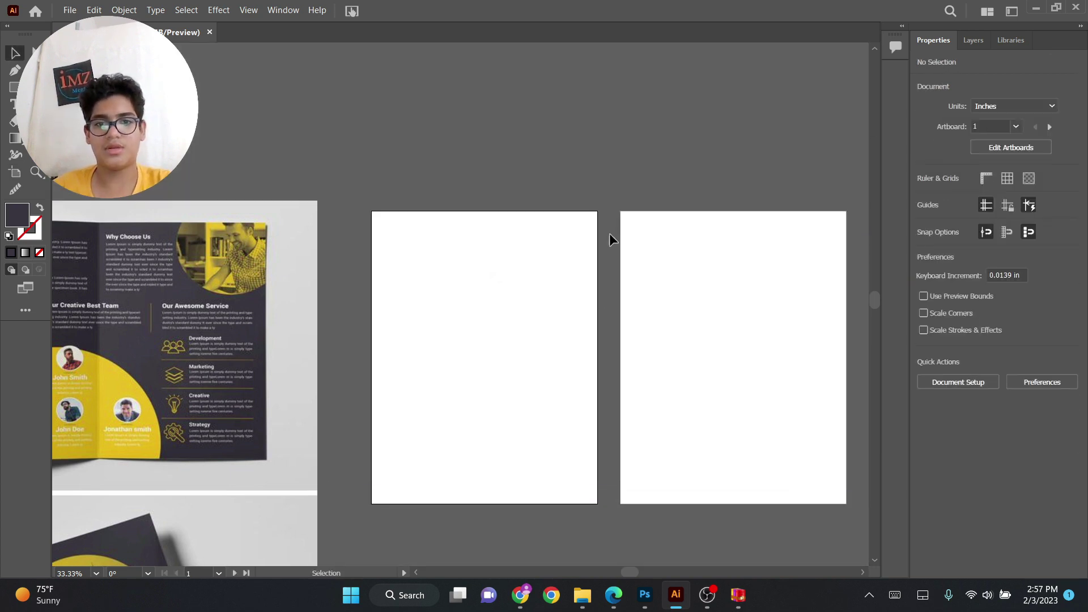
{"action": "left_click_drag", "start_coordinate": [557, 213], "coordinate": [688, 420]}
- Draw an 8.5 x 11 in rectangle with the dark fill exactly covering the first artboard and deselect it
{"action": "key", "text": "m"}
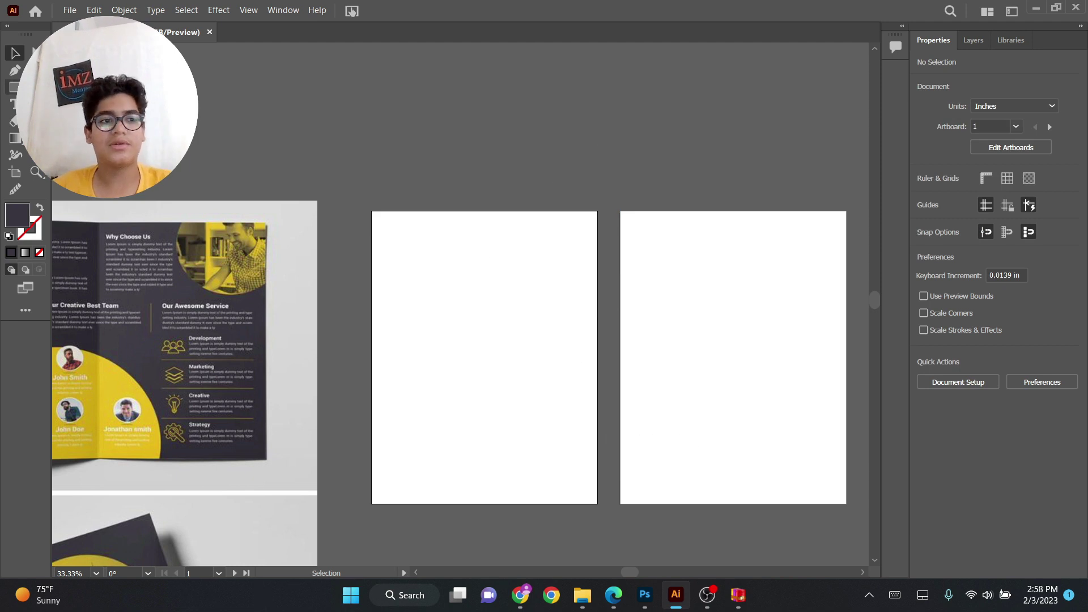
{"action": "mouse_move", "coordinate": [372, 211]}
{"action": "left_mouse_down"}
{"action": "mouse_move", "coordinate": [437, 321]}
{"action": "mouse_move", "coordinate": [583, 503]}
{"action": "mouse_move", "coordinate": [598, 503]}
{"action": "left_mouse_up"}
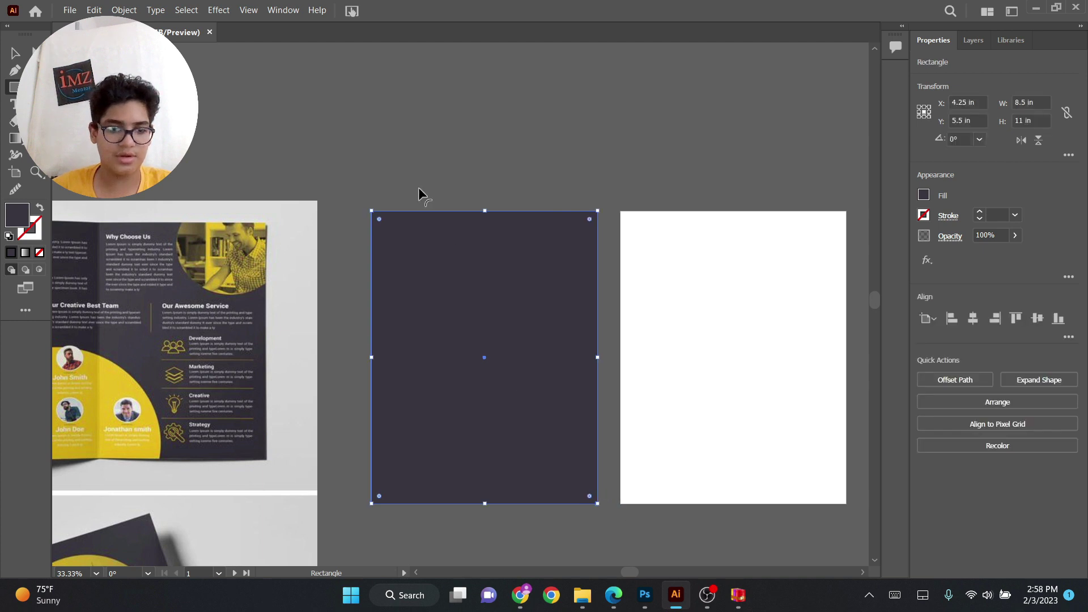
{"action": "key", "text": "v"}
{"action": "left_click", "coordinate": [445, 167]}
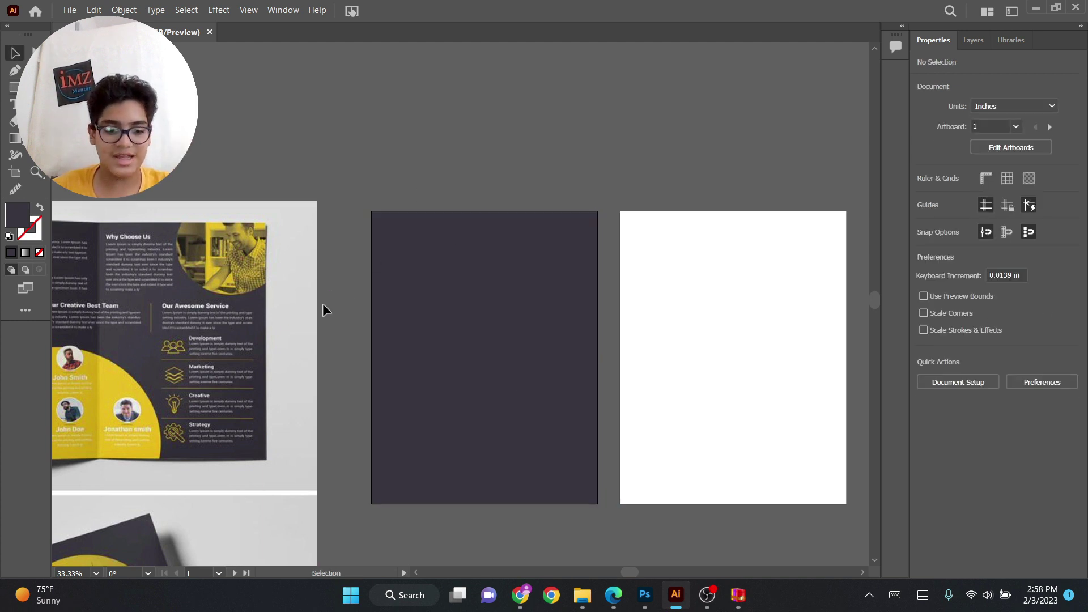
- Add the heading text "About us company" above the reference brochure image
{"action": "left_click_drag", "start_coordinate": [323, 306], "coordinate": [520, 289]}
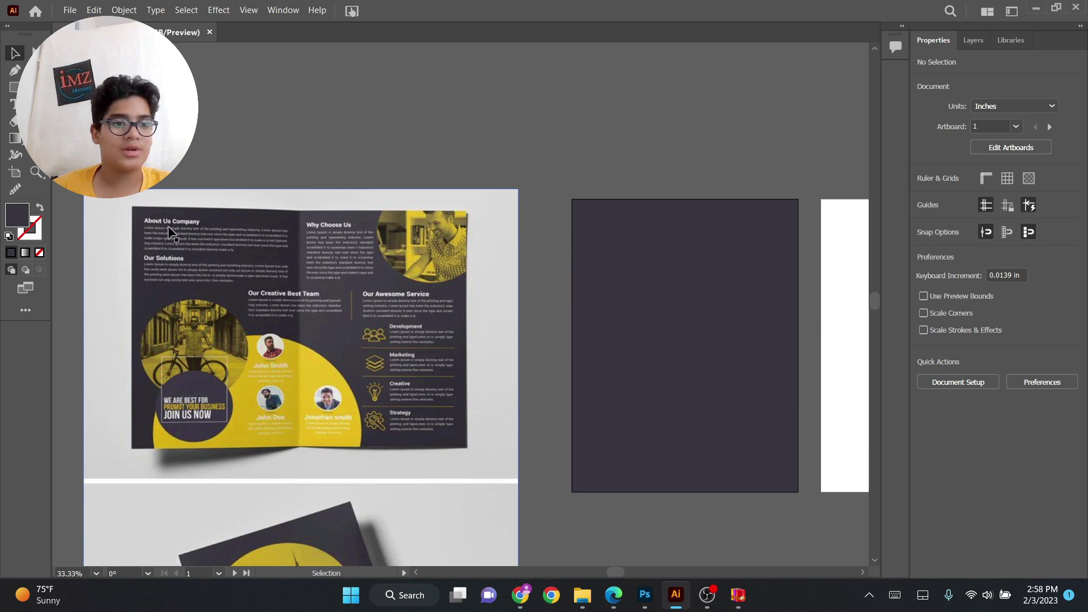
{"action": "key", "text": "t"}
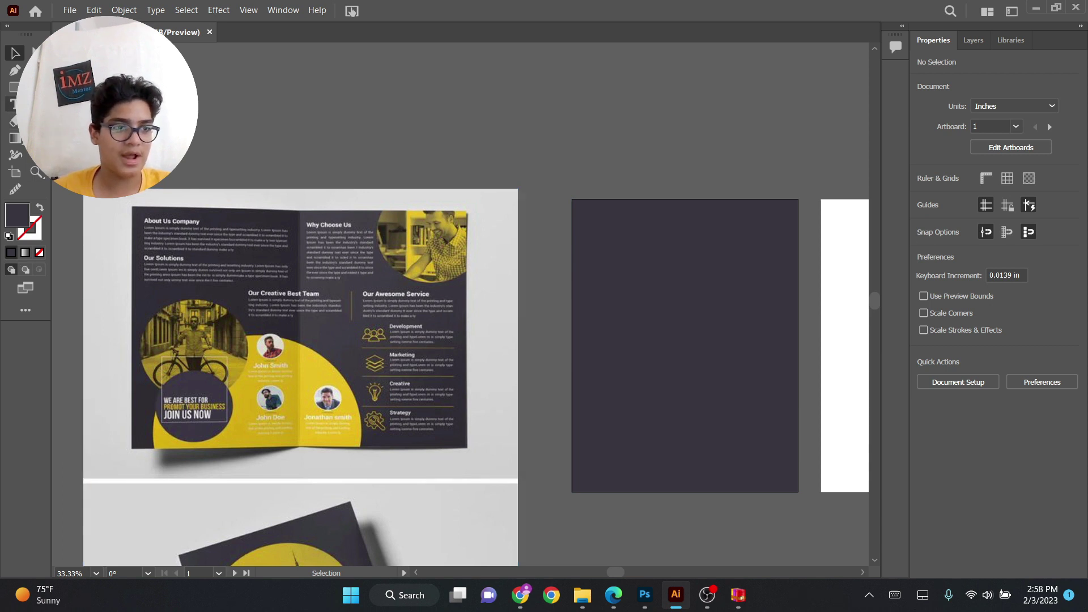
{"action": "left_click", "coordinate": [397, 121]}
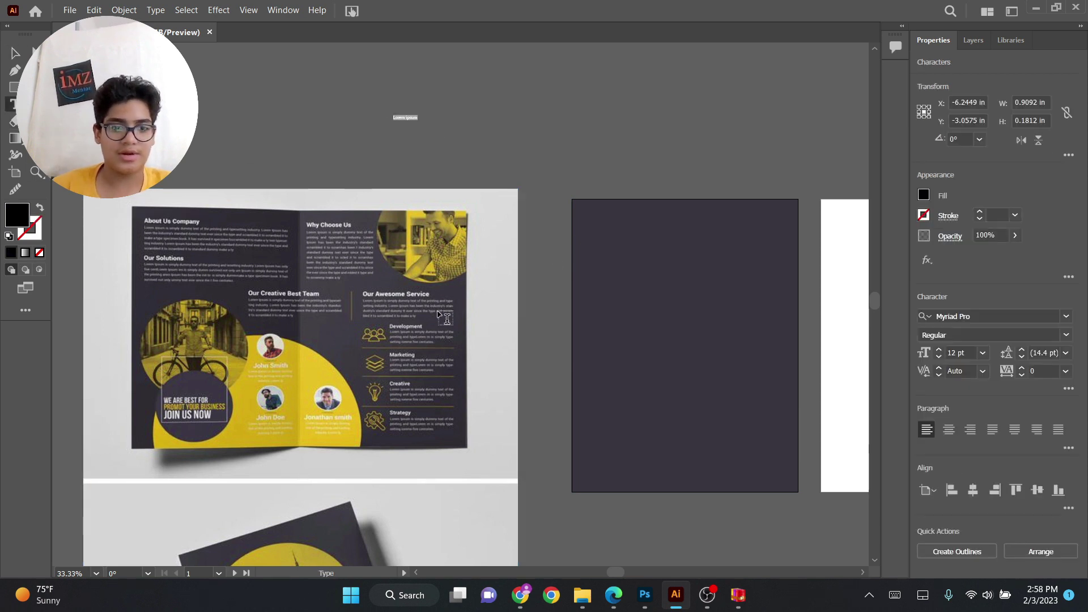
{"action": "key", "text": "BackSpace"}
{"action": "type", "text": "A"}
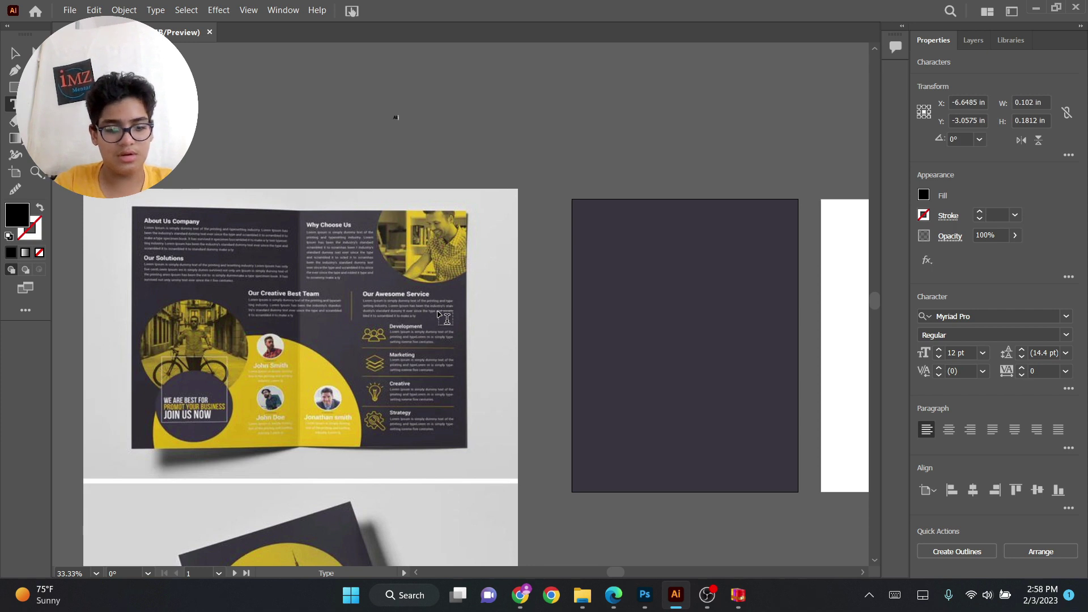
{"action": "type", "text": "bout us company"}
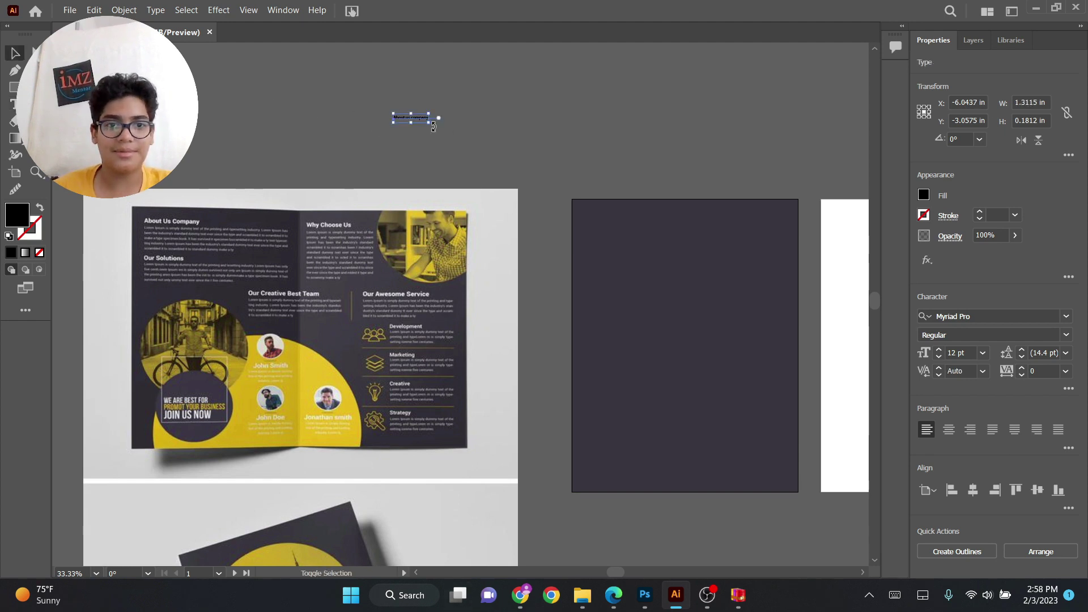
- Enlarge the heading text to about 72 pt and place it just above the first artboard
{"action": "left_click_drag", "start_coordinate": [431, 126], "coordinate": [518, 173]}
{"action": "left_click_drag", "start_coordinate": [474, 120], "coordinate": [698, 160]}
{"action": "left_click_drag", "start_coordinate": [627, 156], "coordinate": [649, 164]}
{"action": "left_click", "coordinate": [513, 112]}
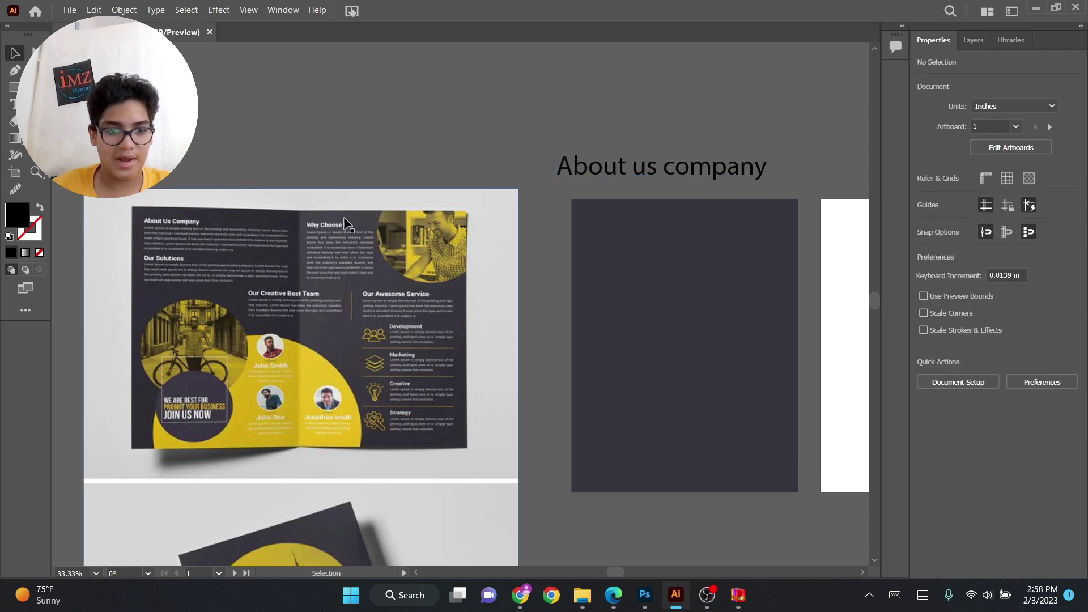
- Draw a large black circle on the lower part of the first artboard and a circle about 3.13 in wide overlapping its lower edge
{"action": "left_click", "coordinate": [15, 87]}
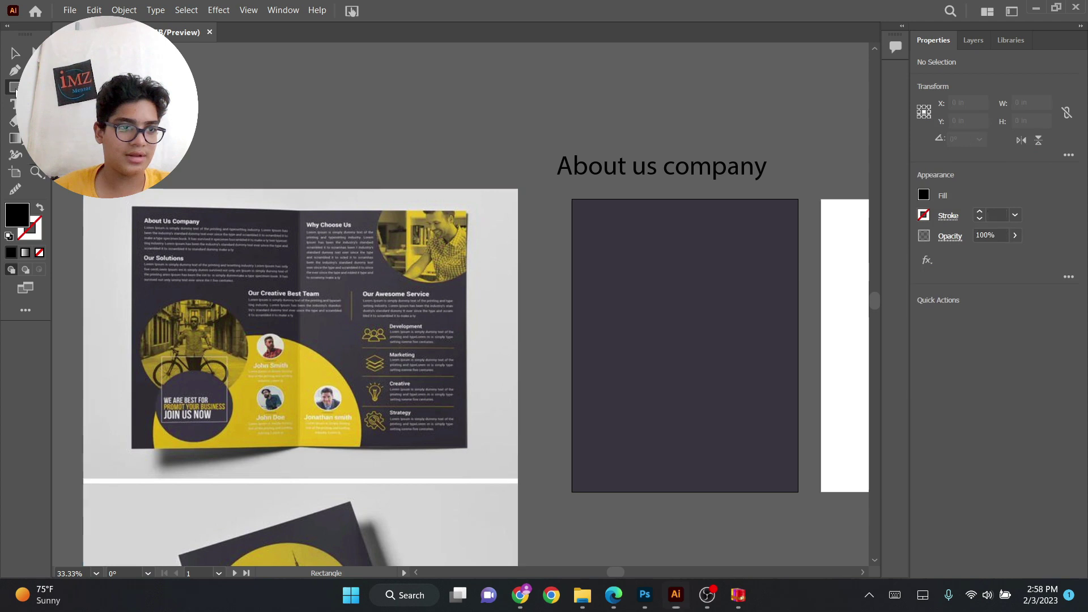
{"action": "key", "text": "l"}
{"action": "left_click_drag", "start_coordinate": [197, 346], "coordinate": [257, 405]}
{"action": "key", "text": "v"}
{"action": "left_click_drag", "start_coordinate": [211, 352], "coordinate": [650, 434]}
{"action": "left_click_drag", "start_coordinate": [717, 494], "coordinate": [666, 456]}
{"action": "left_click", "coordinate": [517, 160]}
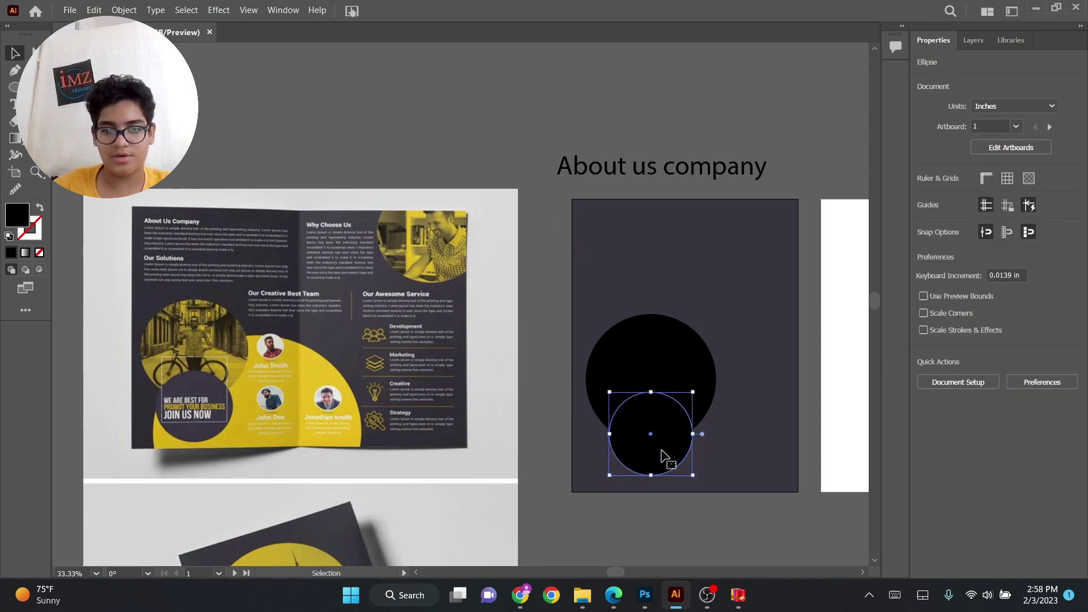
{"action": "left_click", "coordinate": [455, 133]}
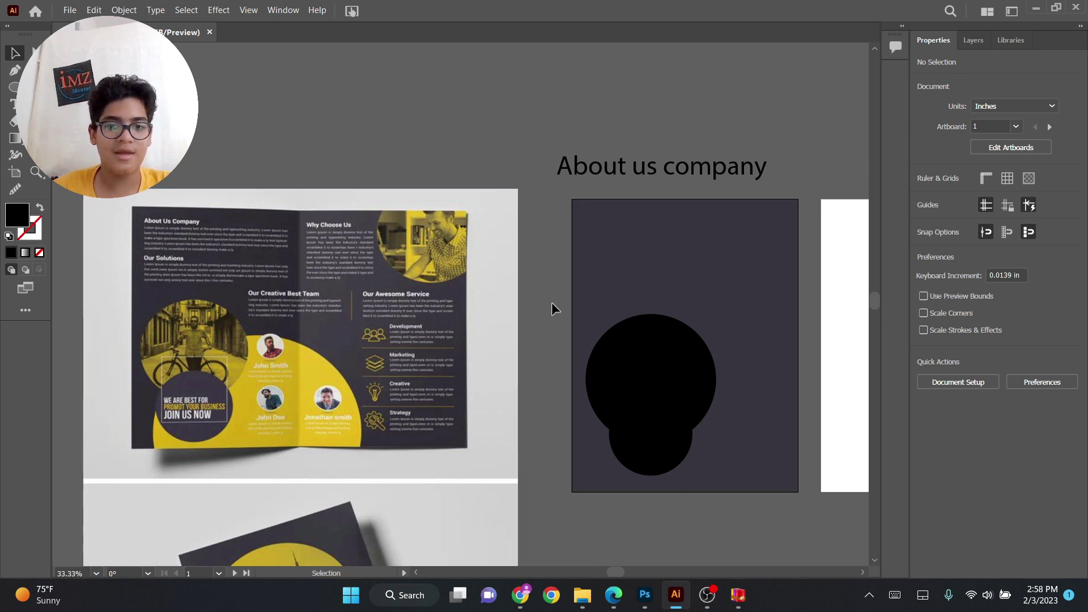
{"action": "left_click", "coordinate": [649, 366]}
{"action": "left_click", "coordinate": [529, 199]}
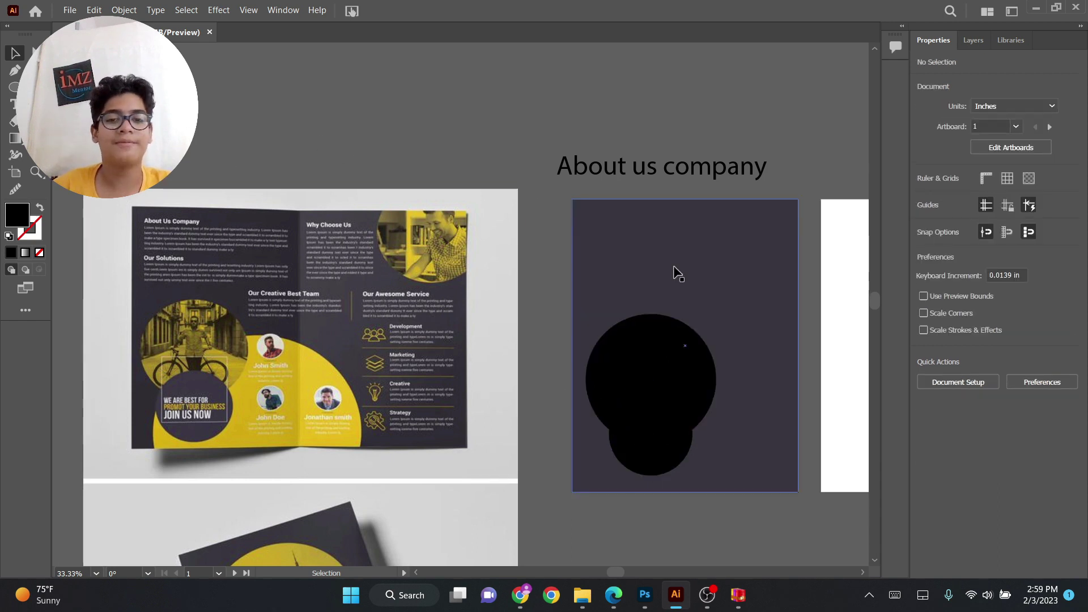
{"action": "left_click_drag", "start_coordinate": [675, 272], "coordinate": [631, 263]}
{"action": "key", "text": "ctrl+z"}
{"action": "left_click", "coordinate": [395, 118]}
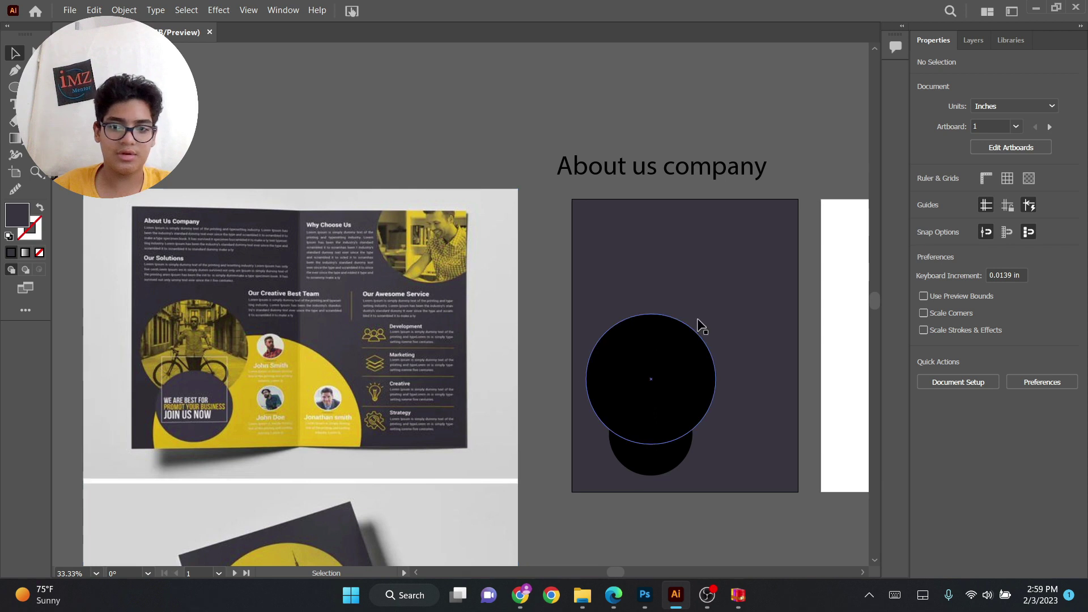
- Add two smaller black circles about 1.68 in wide, stacked vertically to the right of the large circle
{"action": "left_click", "coordinate": [662, 469]}
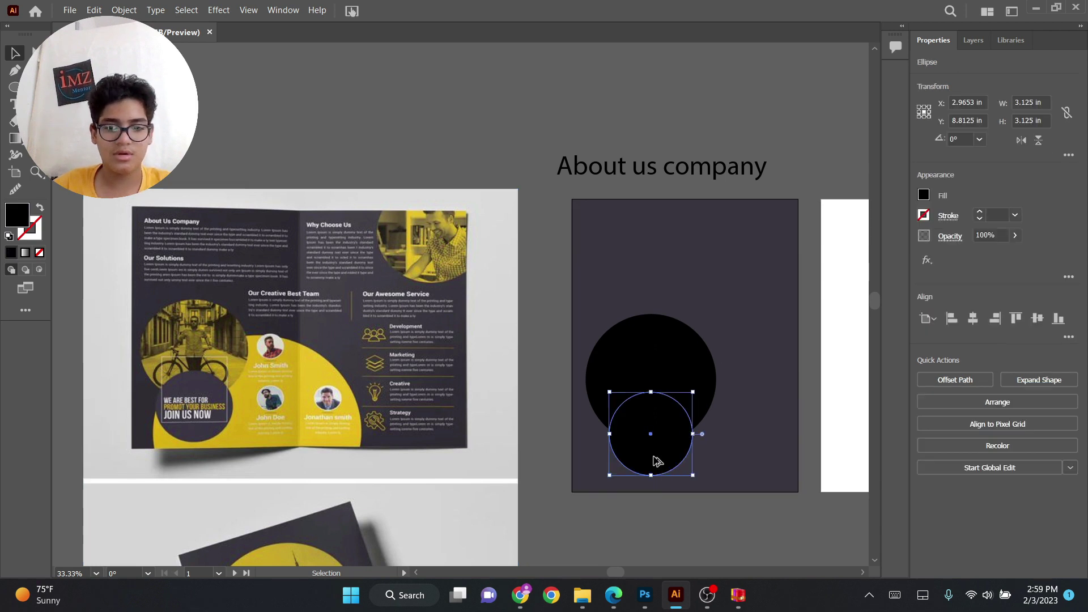
{"action": "left_click_drag", "start_coordinate": [658, 461], "coordinate": [769, 448]}
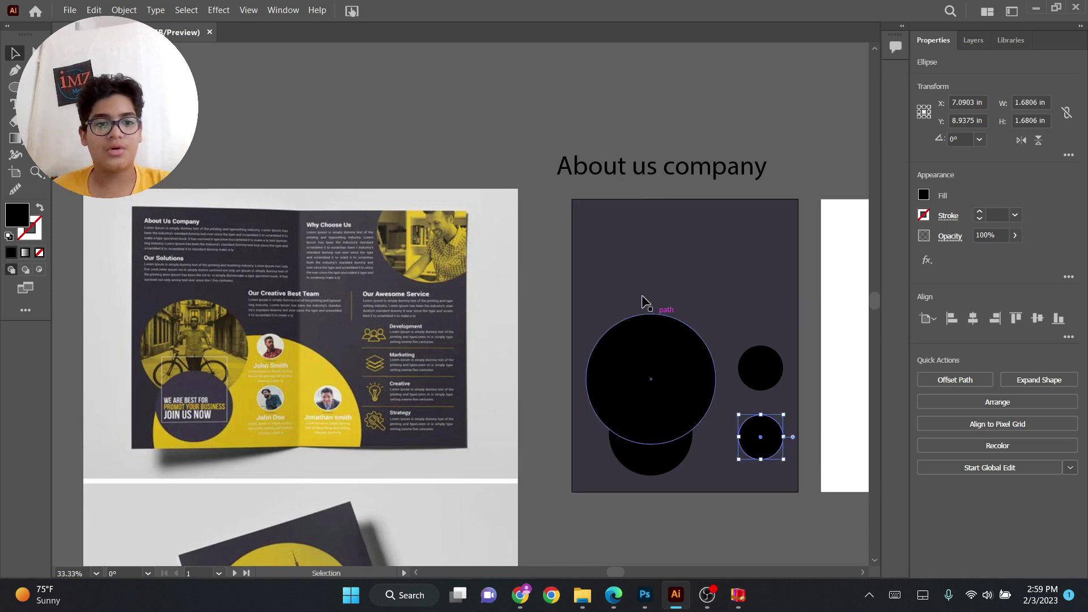
- Scale the "About us company" heading down to about 20 pt near the top of the first artboard and fill it with white
{"action": "left_click_drag", "start_coordinate": [659, 167], "coordinate": [674, 219]}
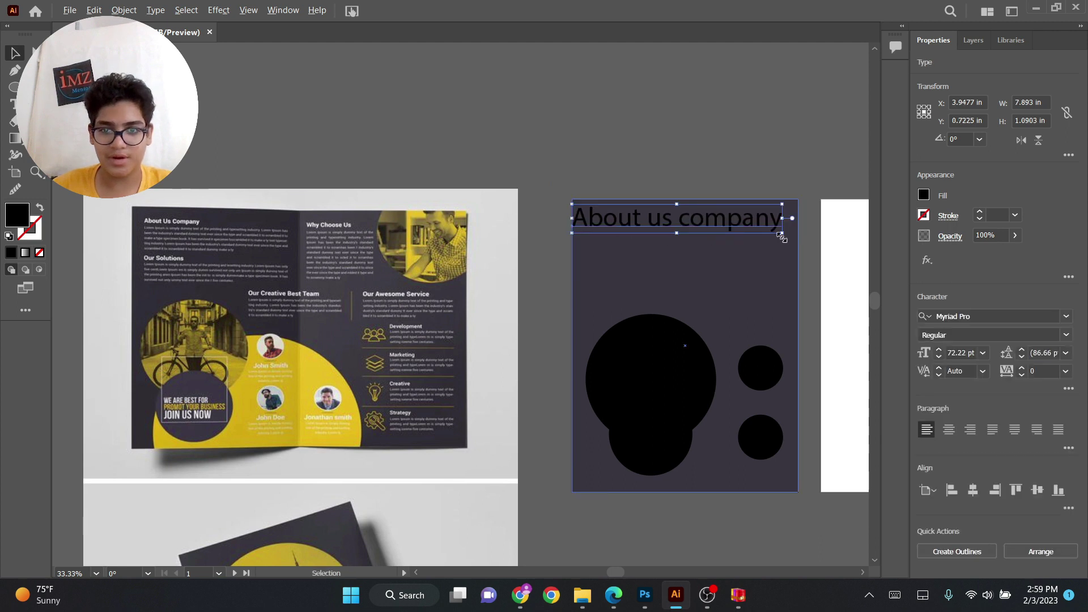
{"action": "left_click_drag", "start_coordinate": [782, 235], "coordinate": [630, 212]}
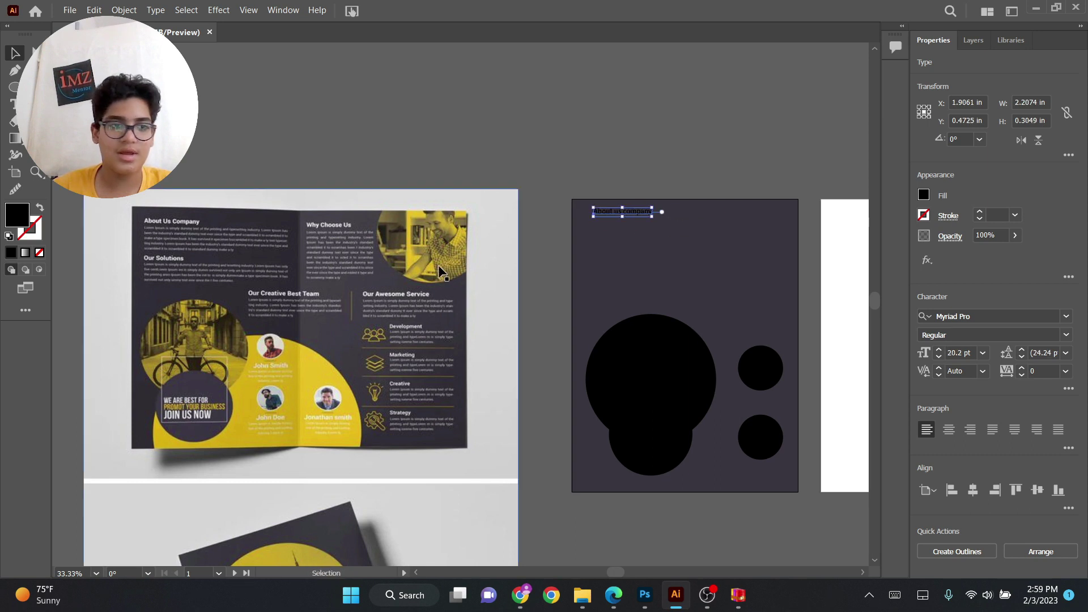
{"action": "double_click", "coordinate": [17, 216]}
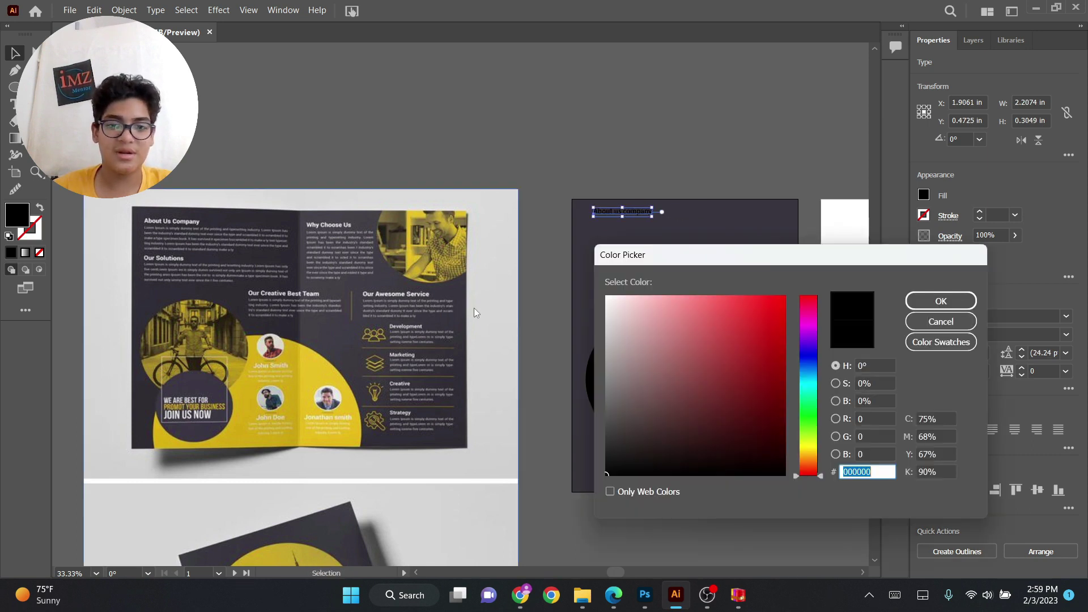
{"action": "left_click", "coordinate": [614, 297]}
{"action": "left_click", "coordinate": [940, 301]}
{"action": "left_click", "coordinate": [578, 150]}
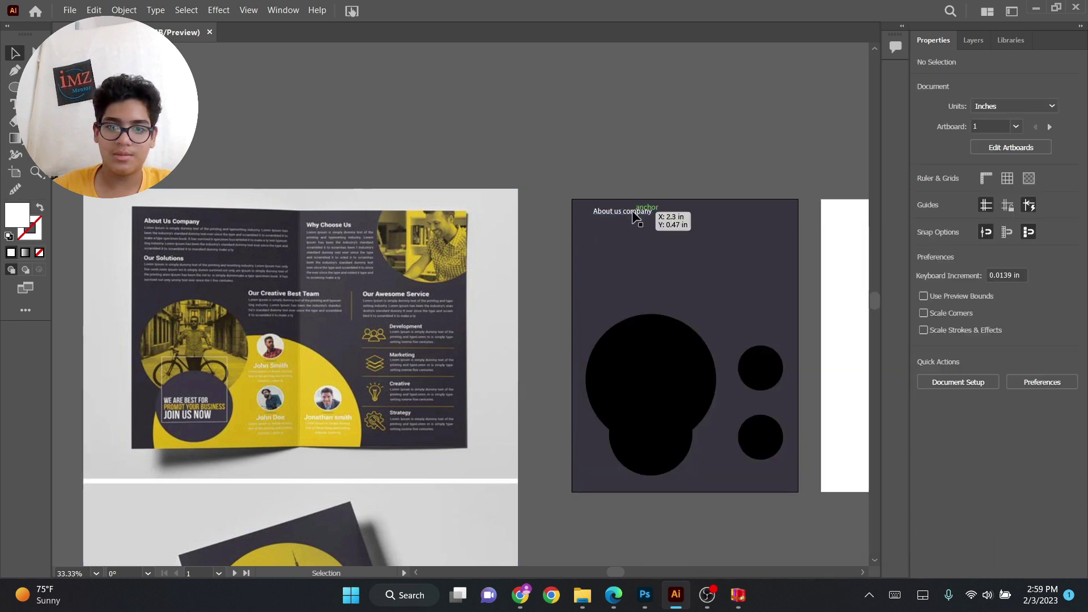
- Shift the heading closer to the page's upper-left corner and discard the duplicate made beneath it
{"action": "left_click_drag", "start_coordinate": [621, 212], "coordinate": [627, 228]}
{"action": "key", "text": "t"}
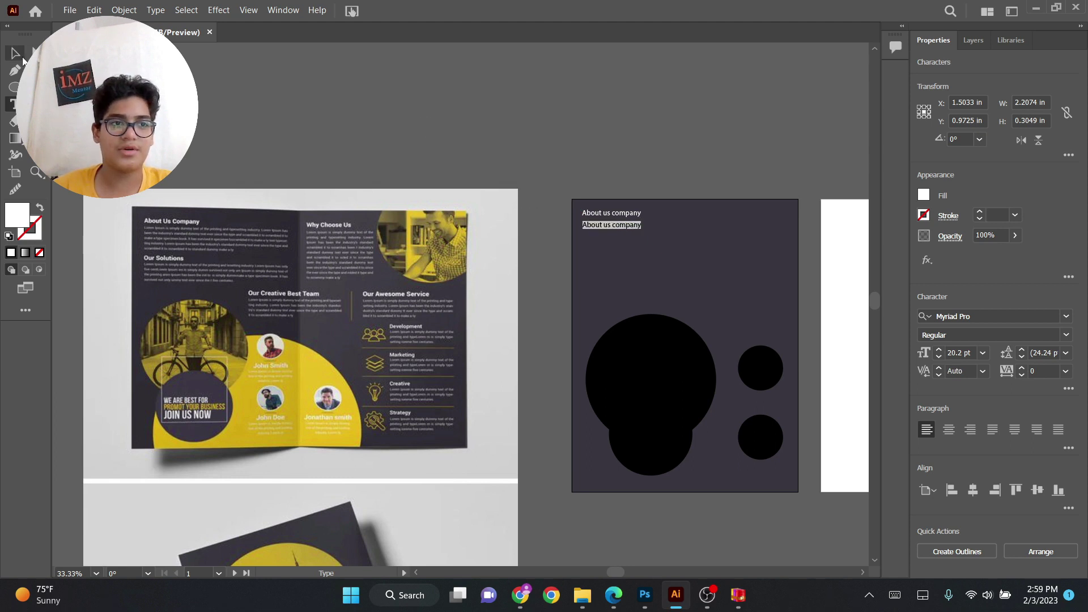
{"action": "left_click", "coordinate": [21, 55]}
{"action": "left_click", "coordinate": [458, 192]}
{"action": "left_click", "coordinate": [619, 226]}
{"action": "key", "text": "Delete"}
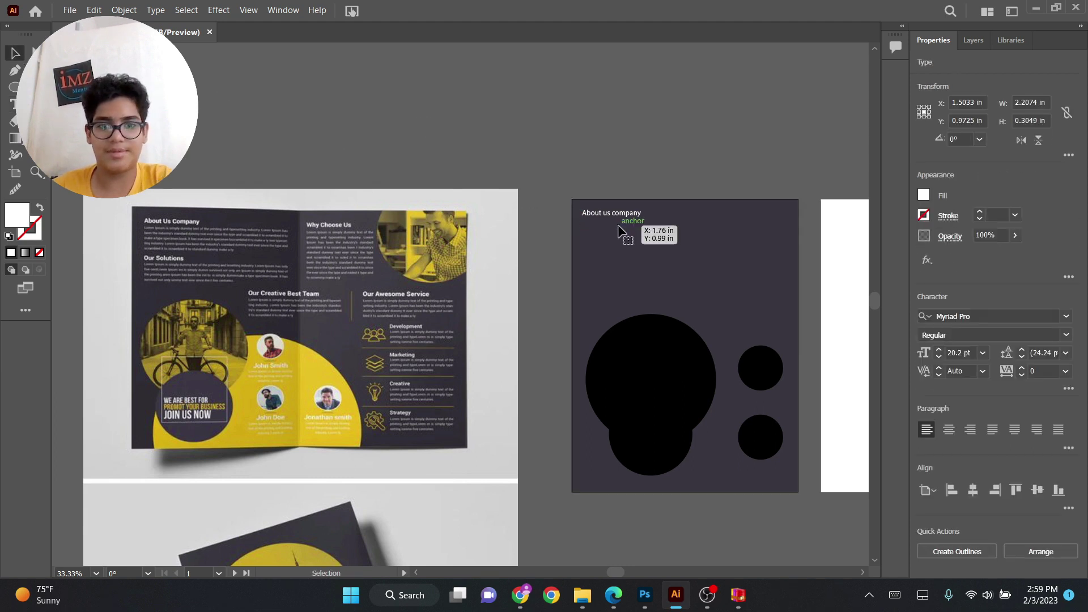
- Create a placeholder text block about 7.32 x 1.15 in below the heading and set its text colour to F7F2F2
{"action": "key", "text": "t"}
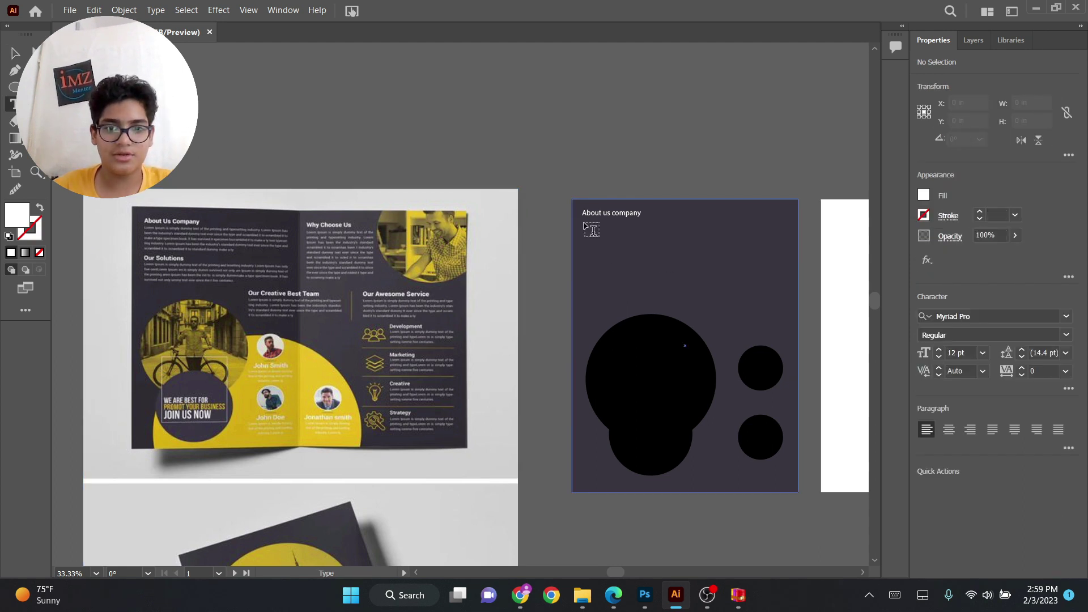
{"action": "left_click_drag", "start_coordinate": [587, 223], "coordinate": [781, 251]}
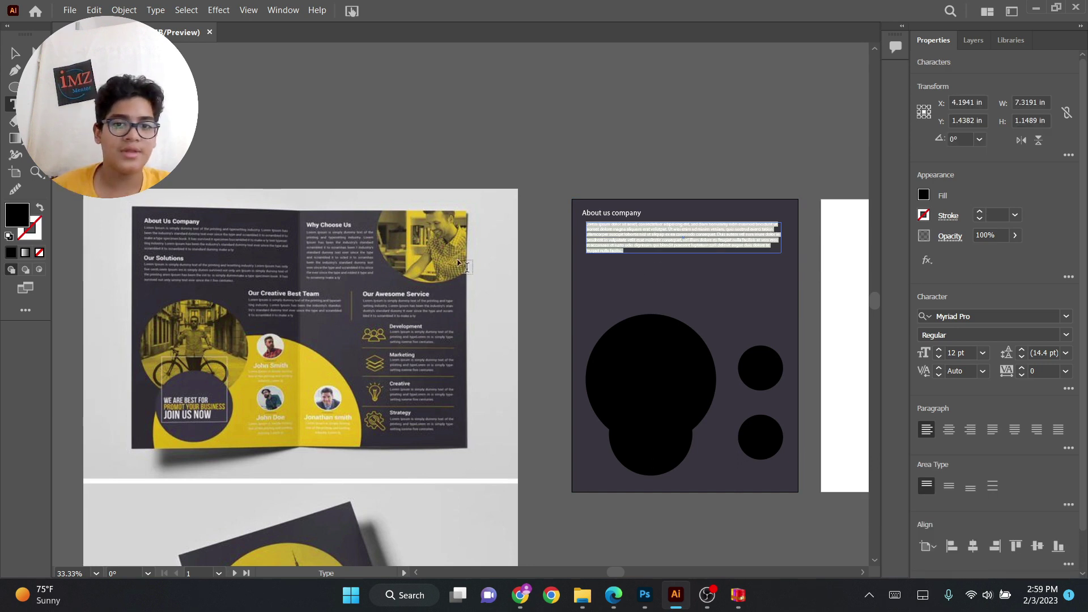
{"action": "double_click", "coordinate": [15, 218]}
{"action": "type", "text": "F7F2F2"}
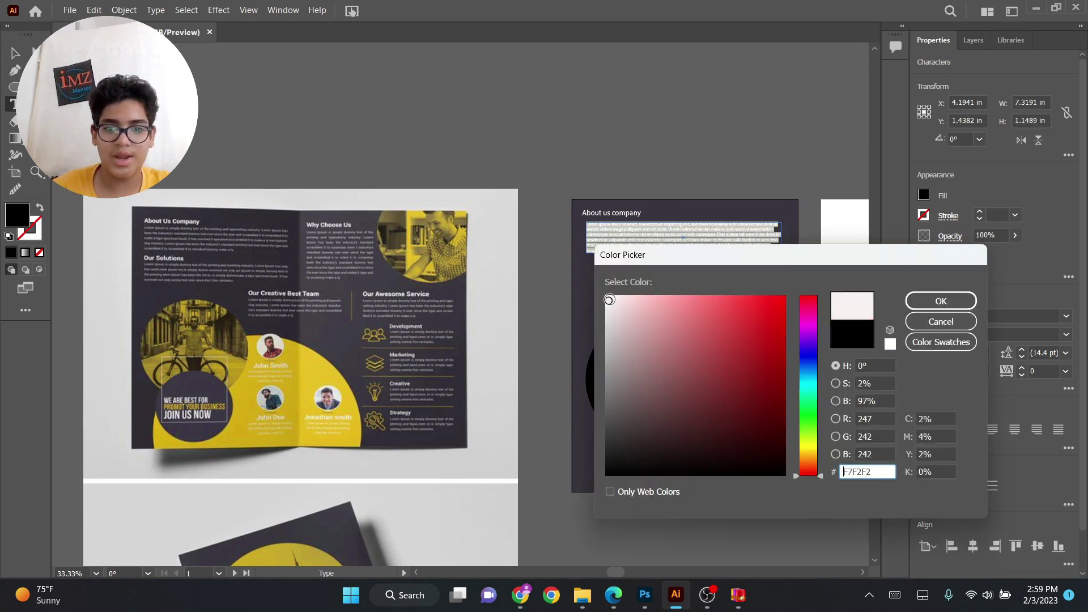
{"action": "left_click", "coordinate": [929, 301]}
{"action": "key", "text": "Escape"}
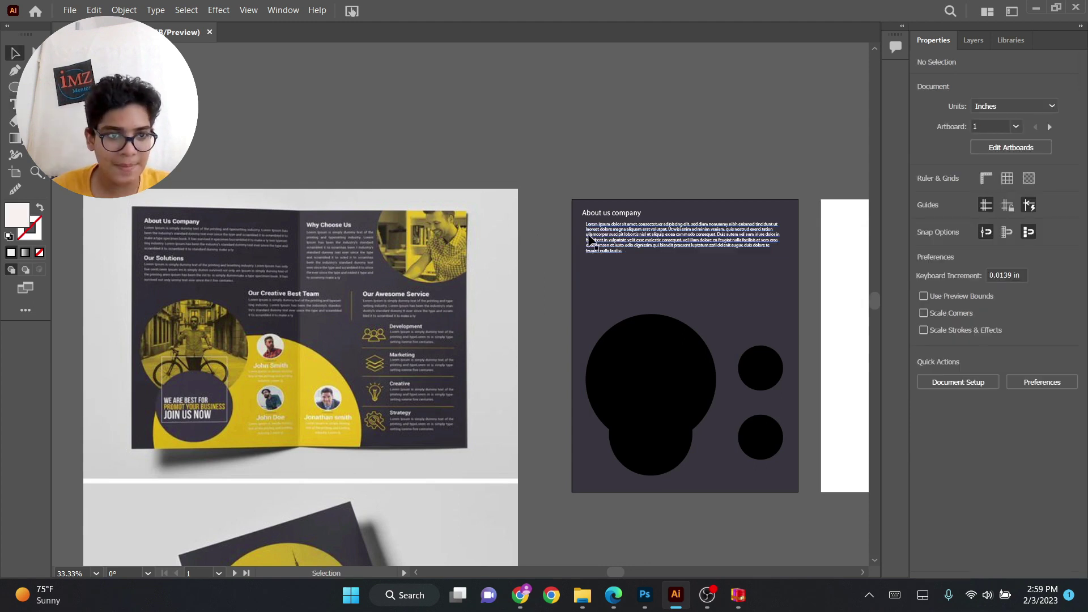
- Set the placeholder paragraph under the "About us company" heading to the Semibold font style
{"action": "left_click", "coordinate": [609, 232]}
{"action": "left_click", "coordinate": [612, 213]}
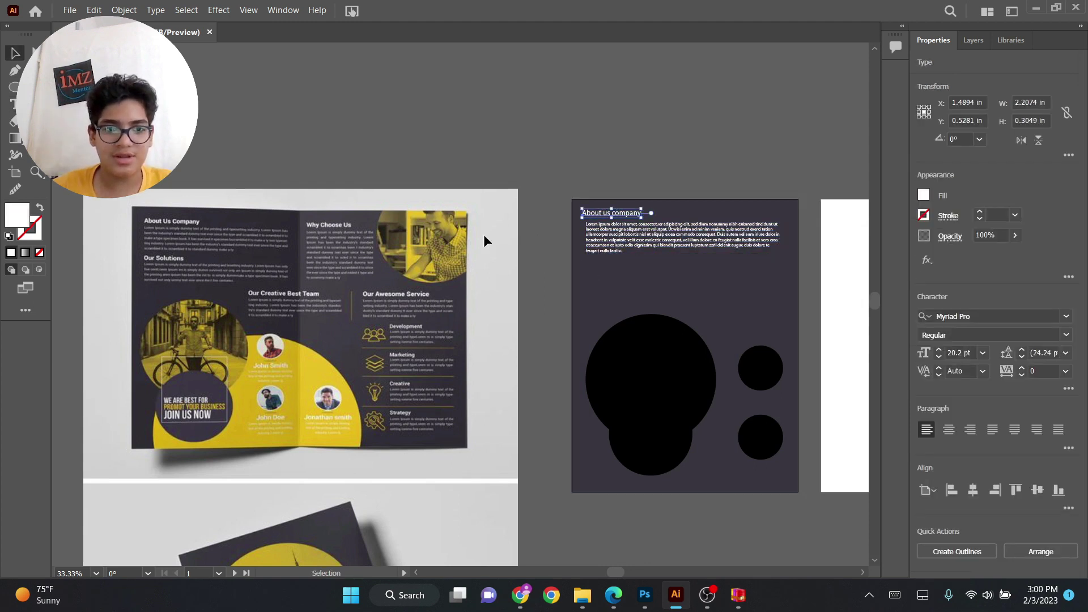
{"action": "left_click", "coordinate": [641, 241]}
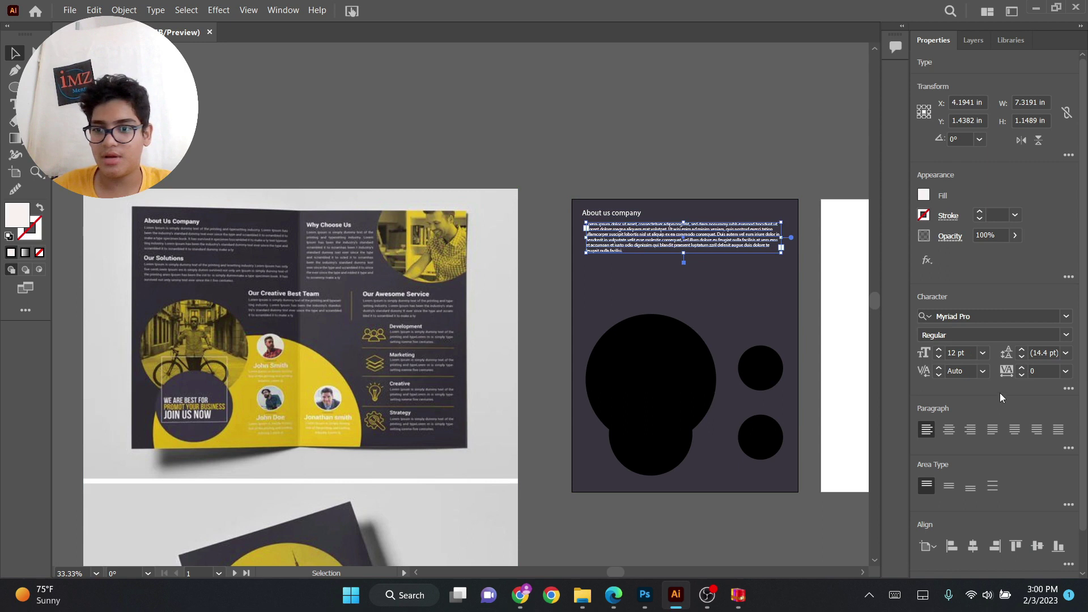
{"action": "left_click", "coordinate": [1066, 335]}
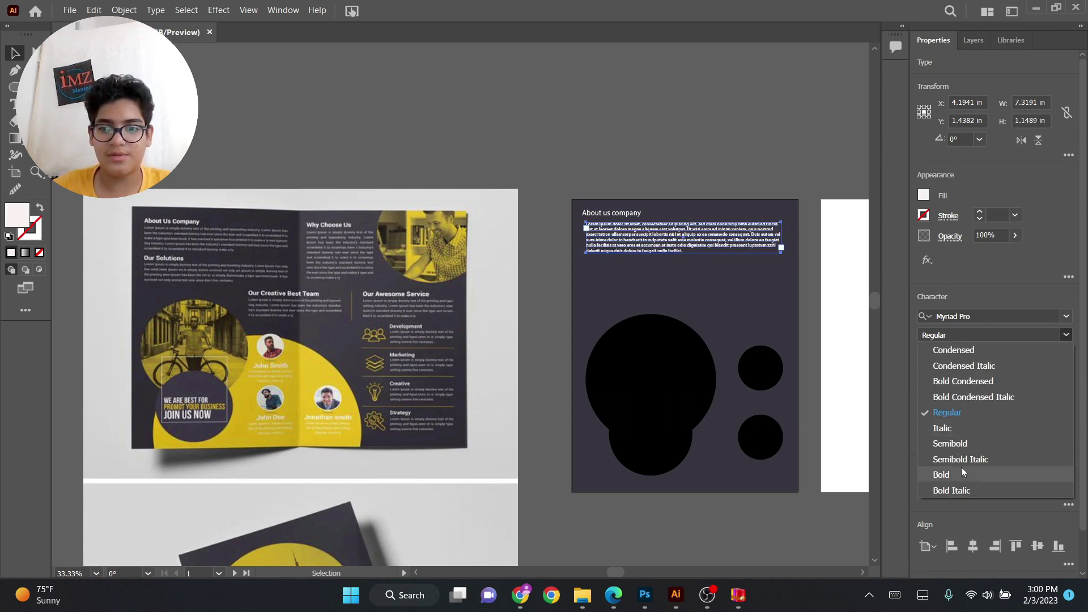
{"action": "left_click", "coordinate": [962, 446]}
- Set the "About us company" heading to the Semibold font style
{"action": "left_click", "coordinate": [636, 213]}
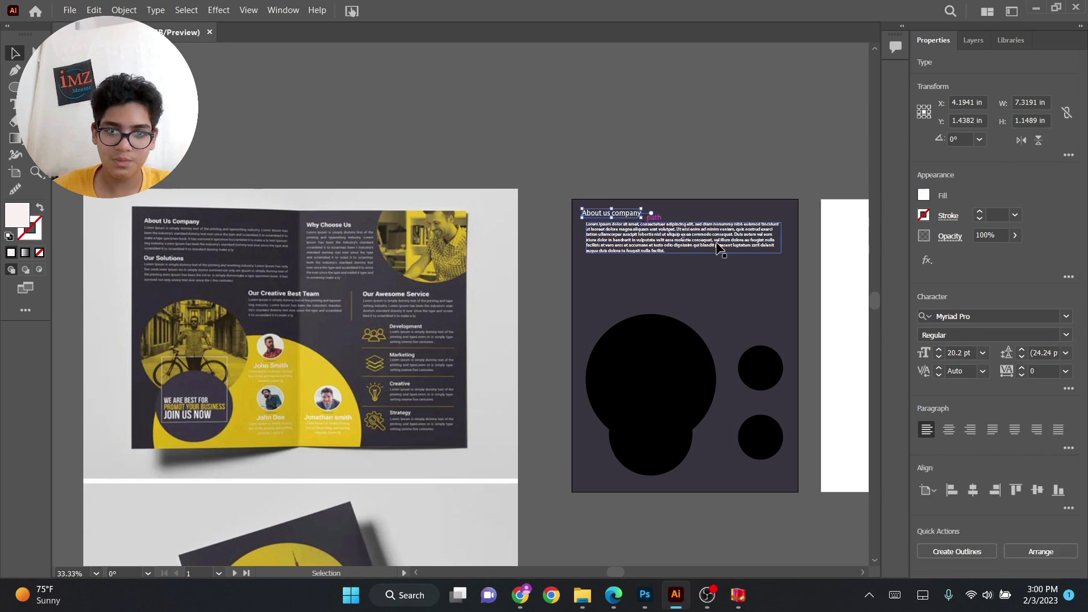
{"action": "left_click", "coordinate": [719, 249], "text": "shift"}
{"action": "left_click", "coordinate": [1068, 337]}
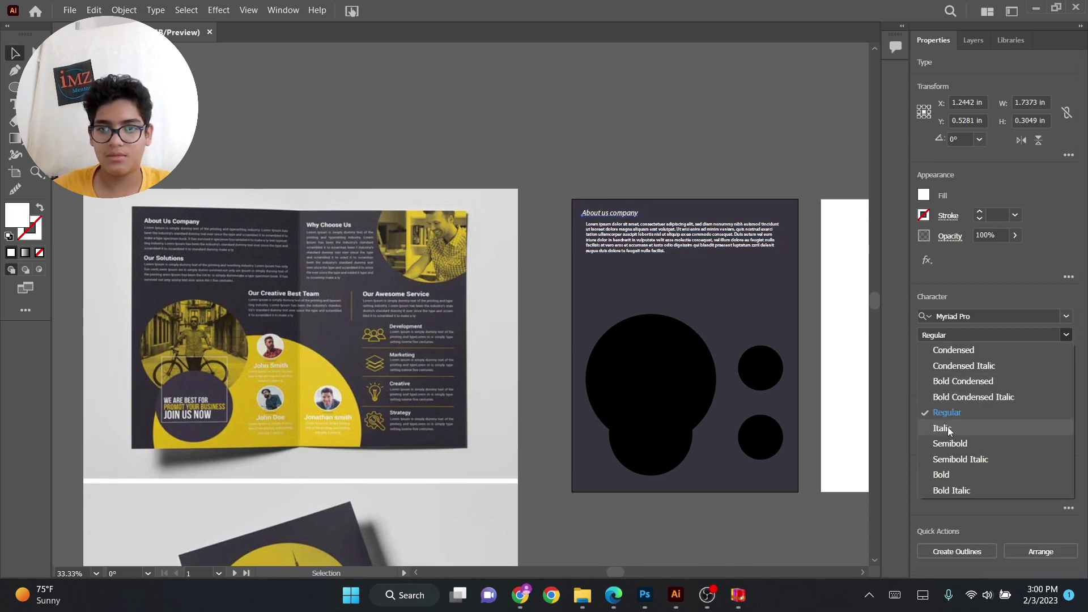
{"action": "left_click", "coordinate": [951, 444]}
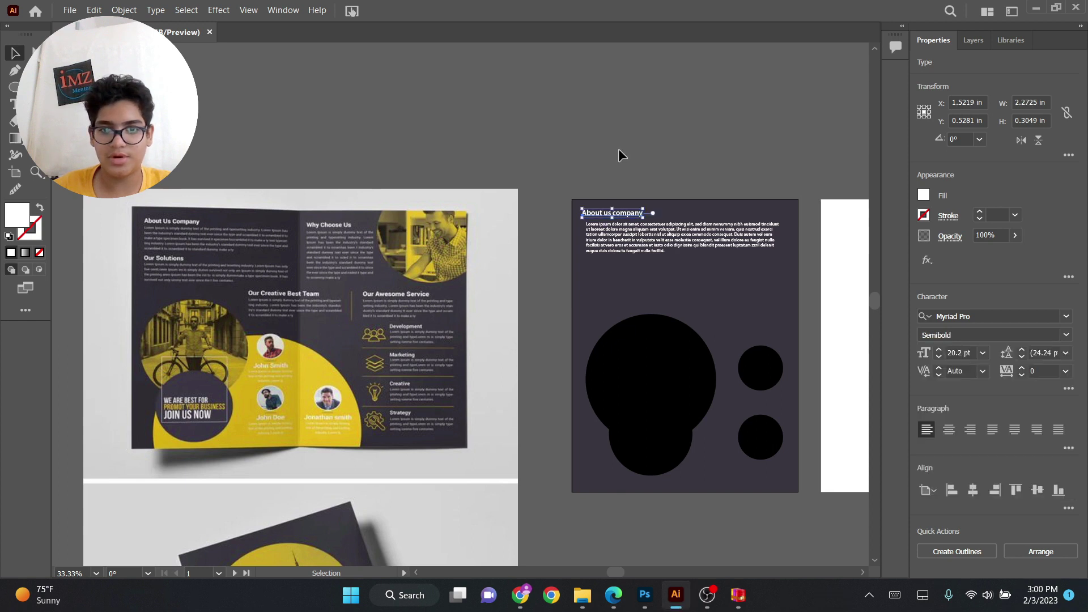
{"action": "left_click", "coordinate": [620, 148]}
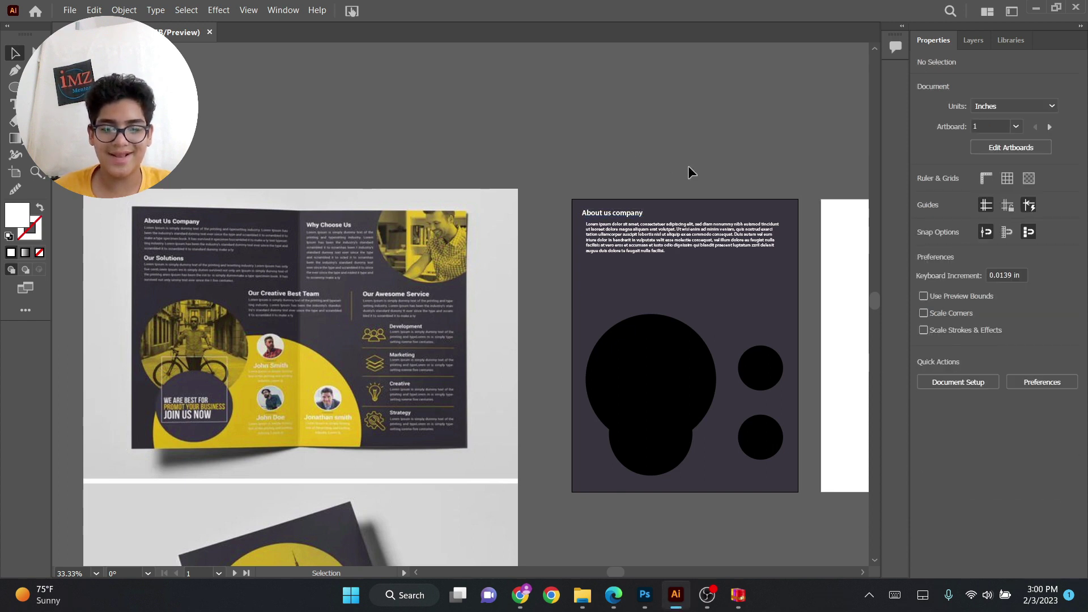
- Duplicate the "About us company" heading below the paragraph and change the copy's text to "Our solutions"
{"action": "left_click", "coordinate": [616, 214]}
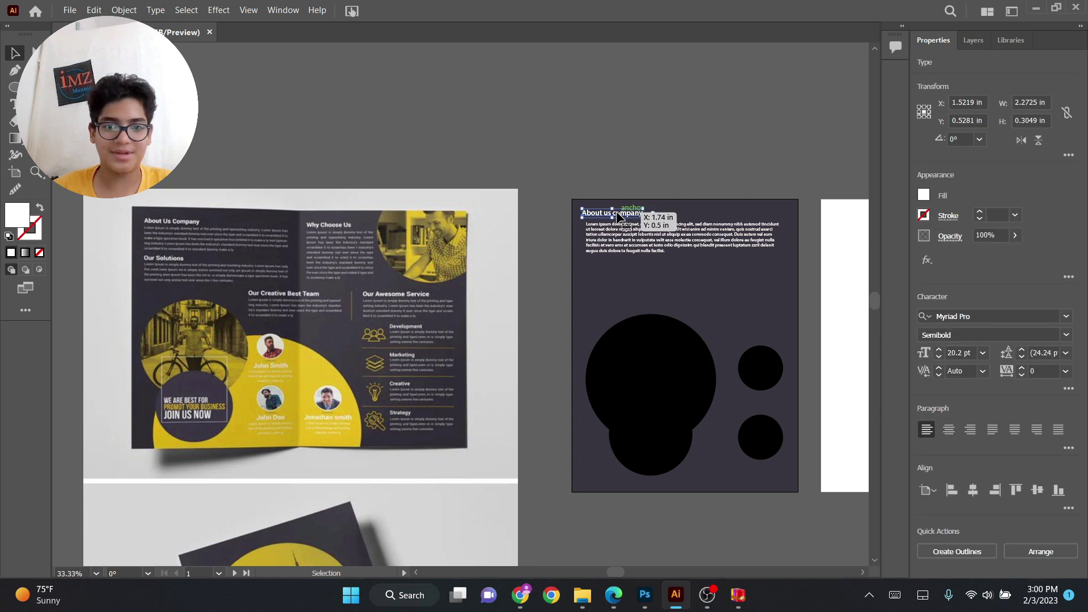
{"action": "left_click_drag", "start_coordinate": [623, 217], "coordinate": [404, 261]}
{"action": "double_click", "coordinate": [636, 265]}
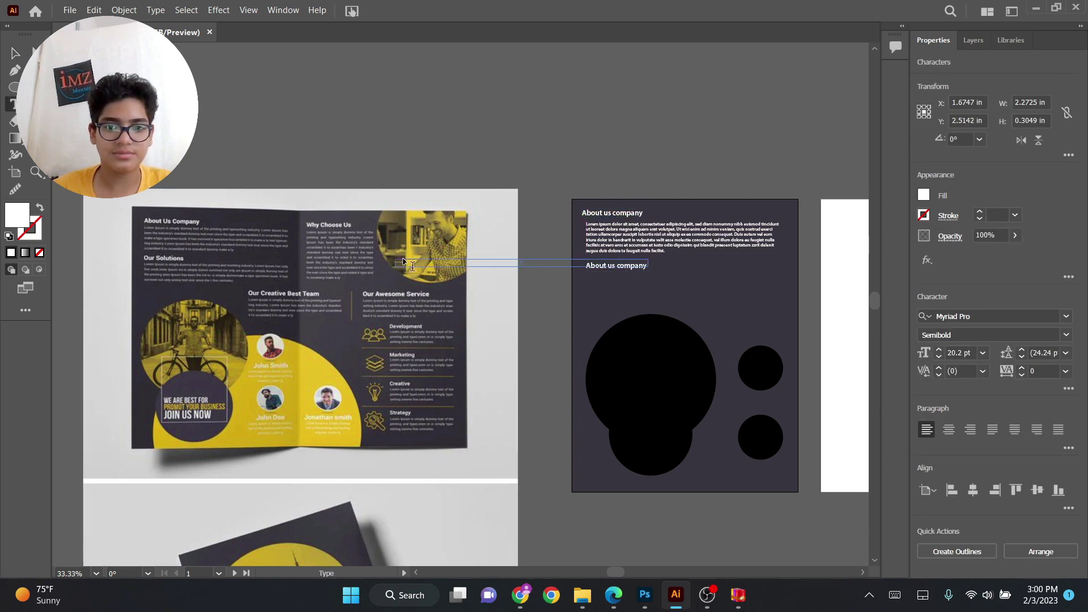
{"action": "key", "text": "Escape"}
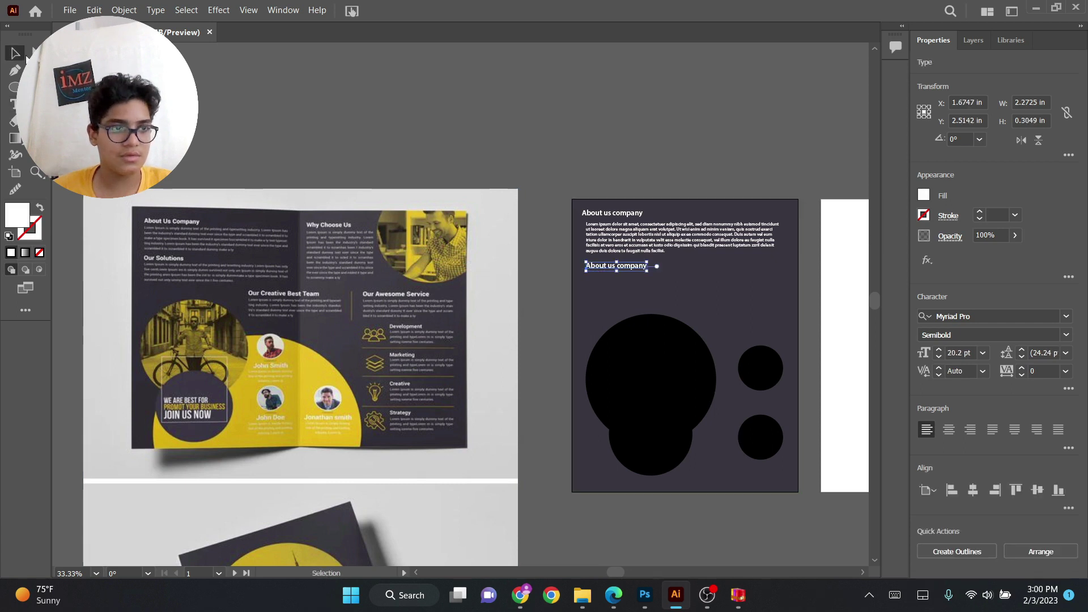
{"action": "double_click", "coordinate": [631, 265]}
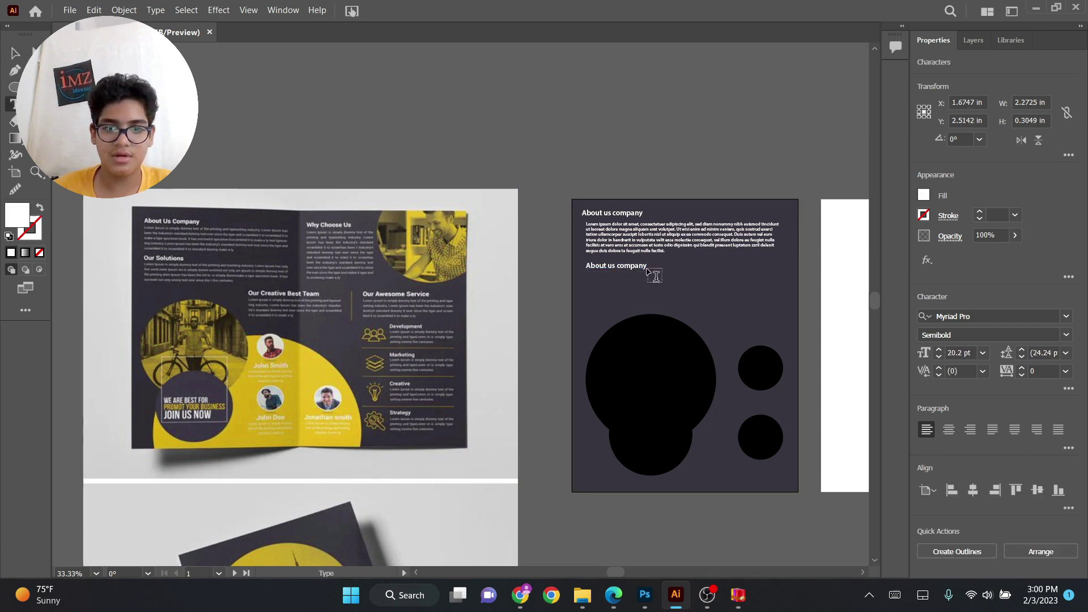
{"action": "key", "text": "BackSpace"}
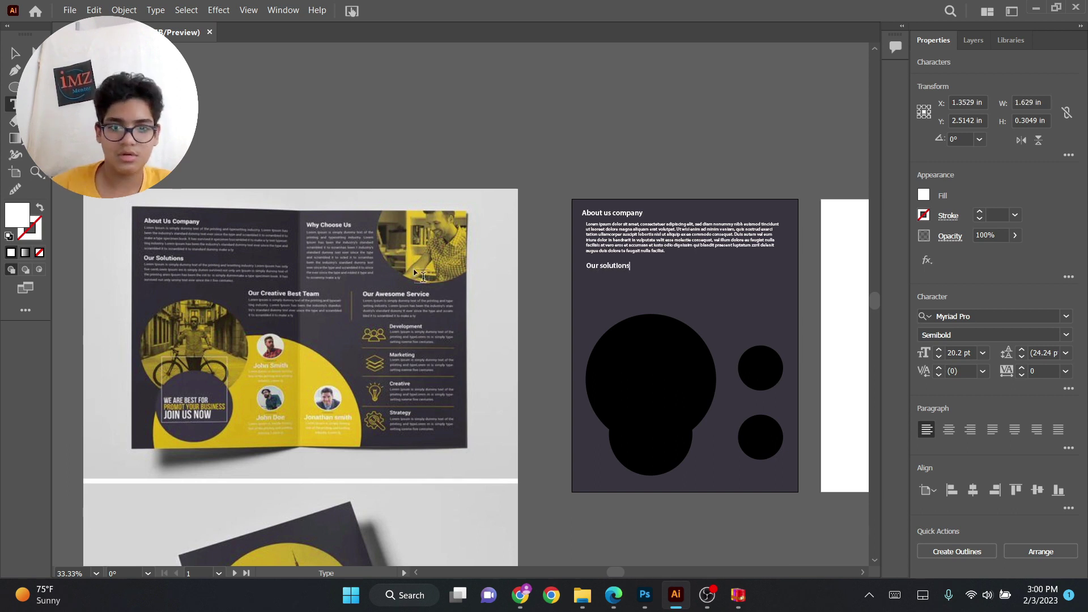
{"action": "key", "text": "Escape"}
{"action": "left_click", "coordinate": [644, 192]}
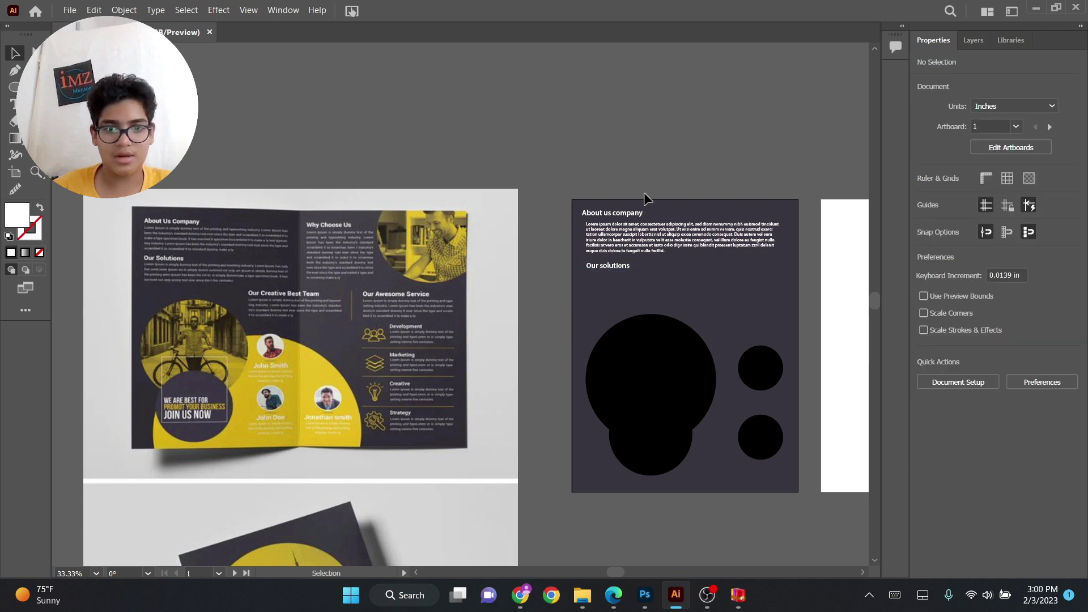
- Place a copy of the placeholder paragraph directly beneath the "Our solutions" heading
{"action": "left_click", "coordinate": [670, 241]}
{"action": "left_click_drag", "start_coordinate": [670, 241], "coordinate": [671, 296]}
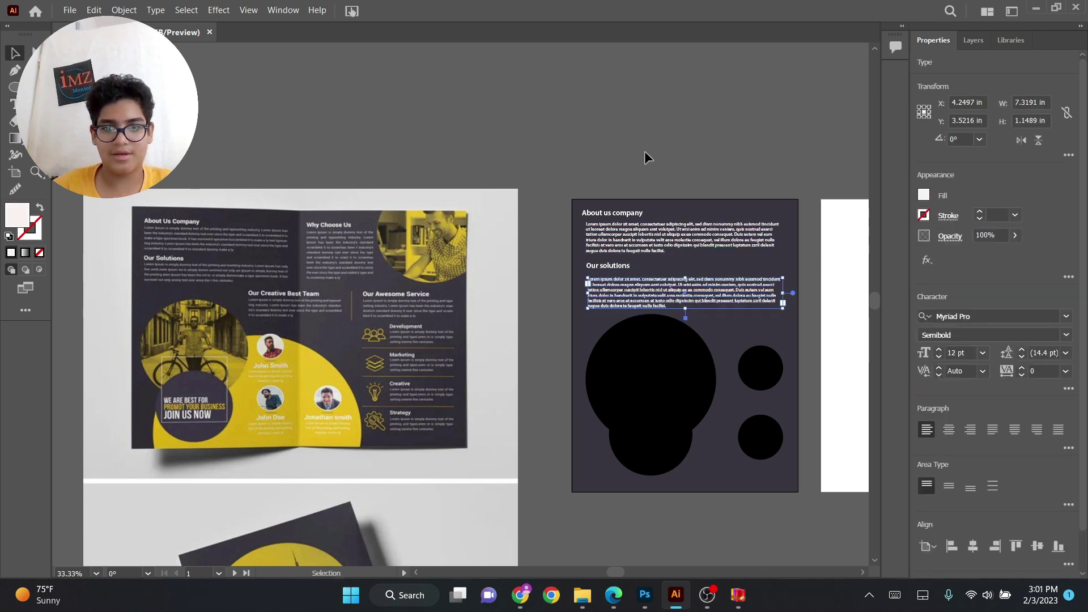
{"action": "left_click", "coordinate": [645, 151]}
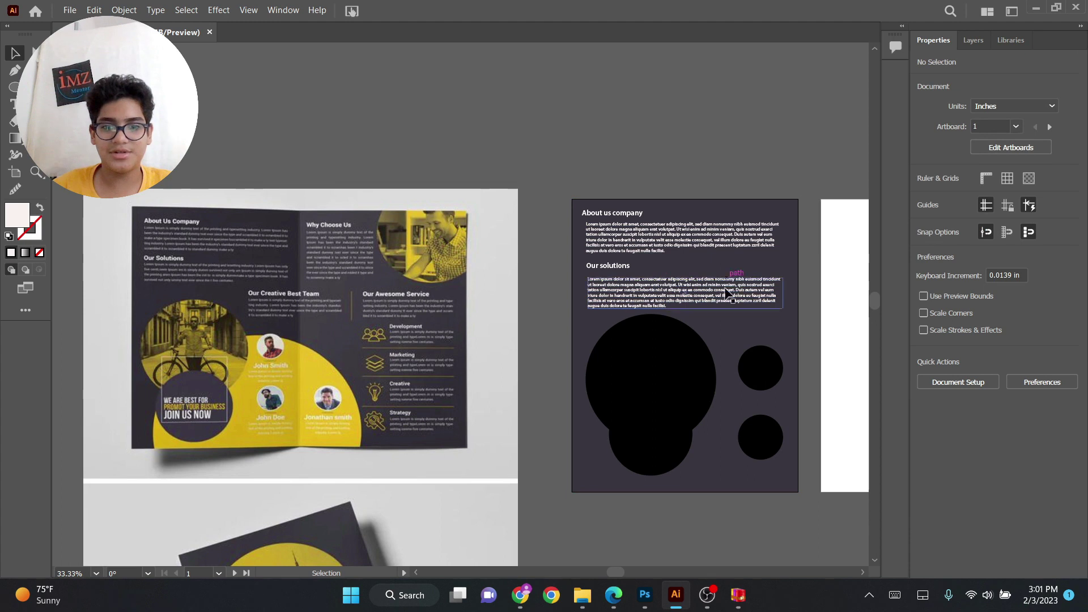
- Scale all four black circles down together slightly to leave more room beneath the text and at the page edges
{"action": "left_click", "coordinate": [646, 369]}
{"action": "left_click", "coordinate": [652, 462], "text": "shift"}
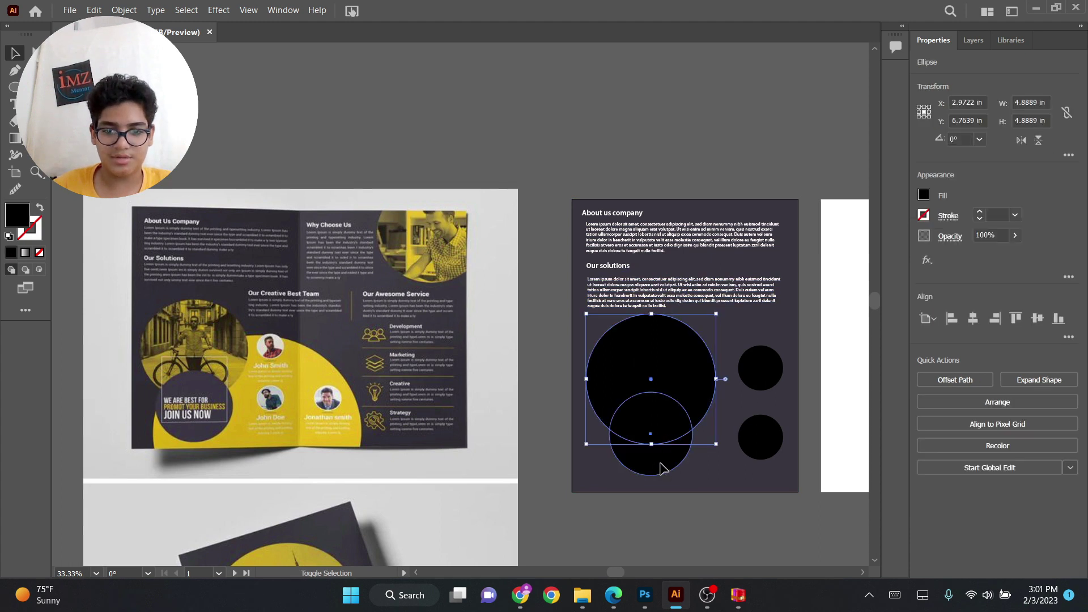
{"action": "left_click", "coordinate": [760, 440], "text": "shift"}
{"action": "left_click", "coordinate": [763, 366], "text": "shift"}
{"action": "left_click_drag", "start_coordinate": [785, 317], "coordinate": [773, 324]}
{"action": "left_click", "coordinate": [783, 306]}
- Scale both headings and both paragraphs down together to about 7.25 x 3.58 in, near the top of the first artboard
{"action": "left_click", "coordinate": [669, 245]}
{"action": "left_click", "coordinate": [614, 264], "text": "shift"}
{"action": "left_click", "coordinate": [629, 284], "text": "shift"}
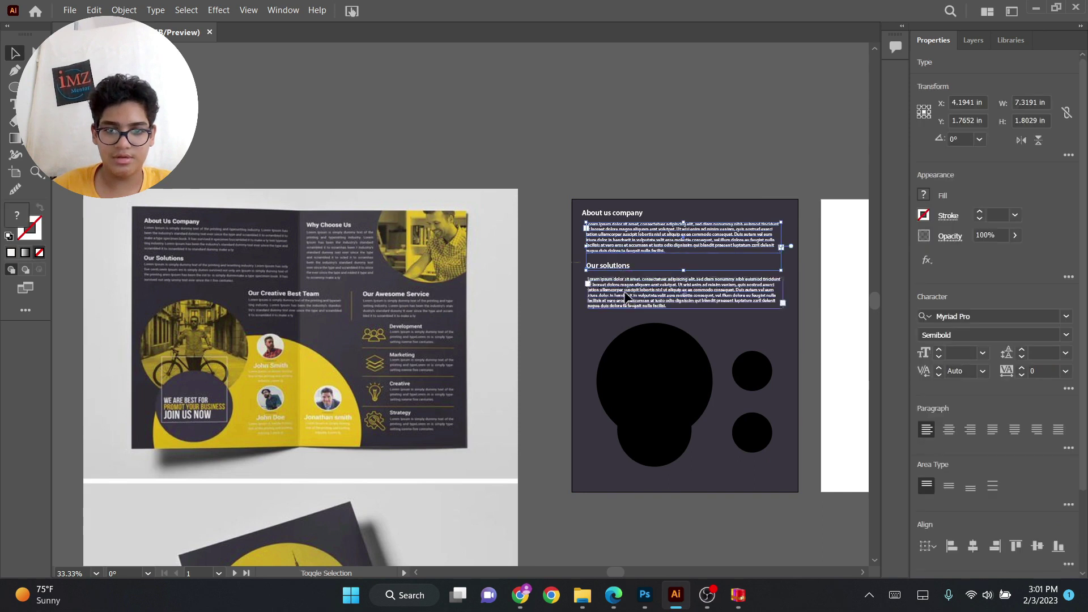
{"action": "left_click_drag", "start_coordinate": [625, 224], "coordinate": [624, 215]}
{"action": "key", "text": "ctrl+z"}
{"action": "left_click", "coordinate": [624, 215], "text": "shift"}
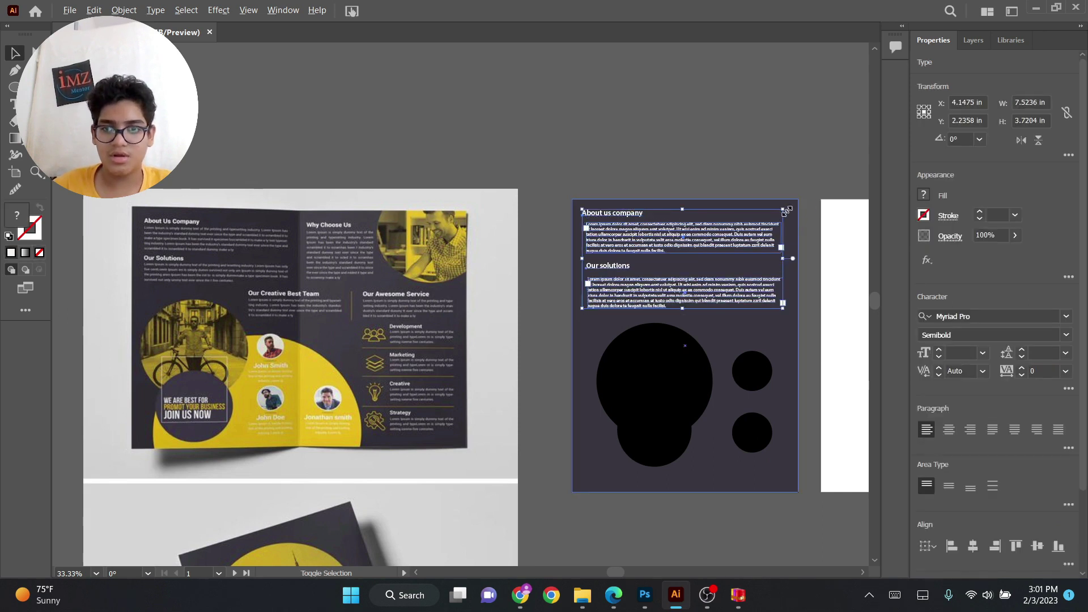
{"action": "left_click_drag", "start_coordinate": [783, 211], "coordinate": [729, 238]}
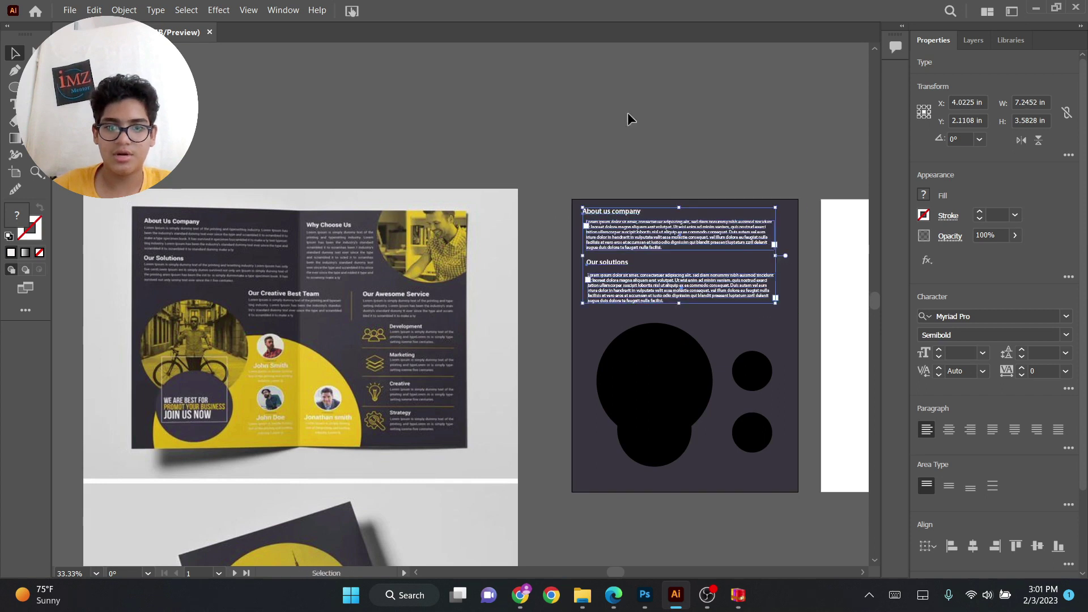
{"action": "left_click", "coordinate": [629, 117]}
- Shorten the paragraph under "Our solutions" to four lines by deleting the end of its text
{"action": "left_click_drag", "start_coordinate": [758, 170], "coordinate": [706, 166]}
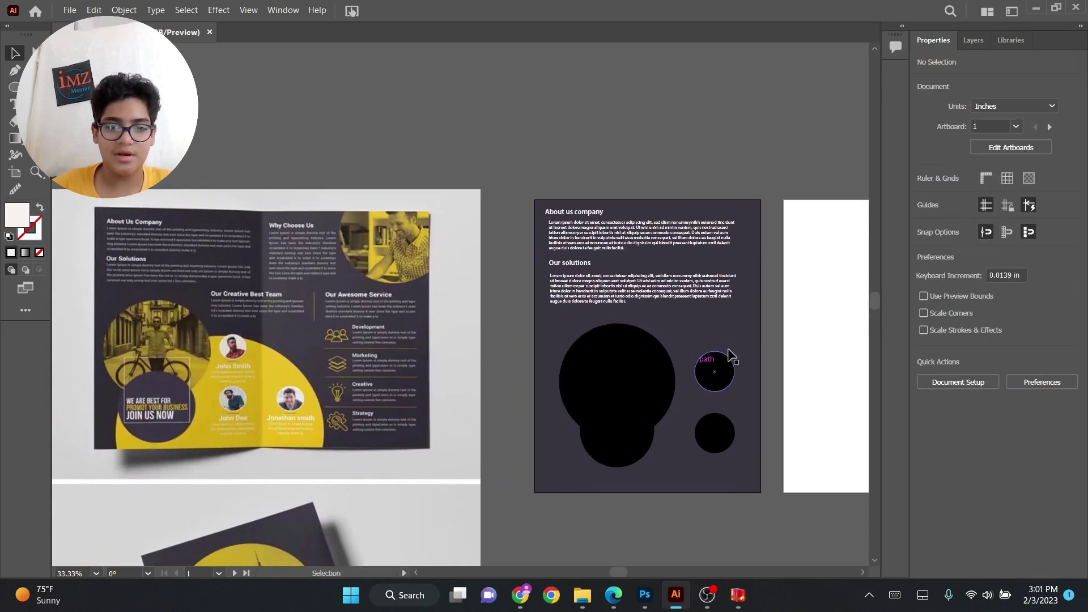
{"action": "double_click", "coordinate": [621, 299]}
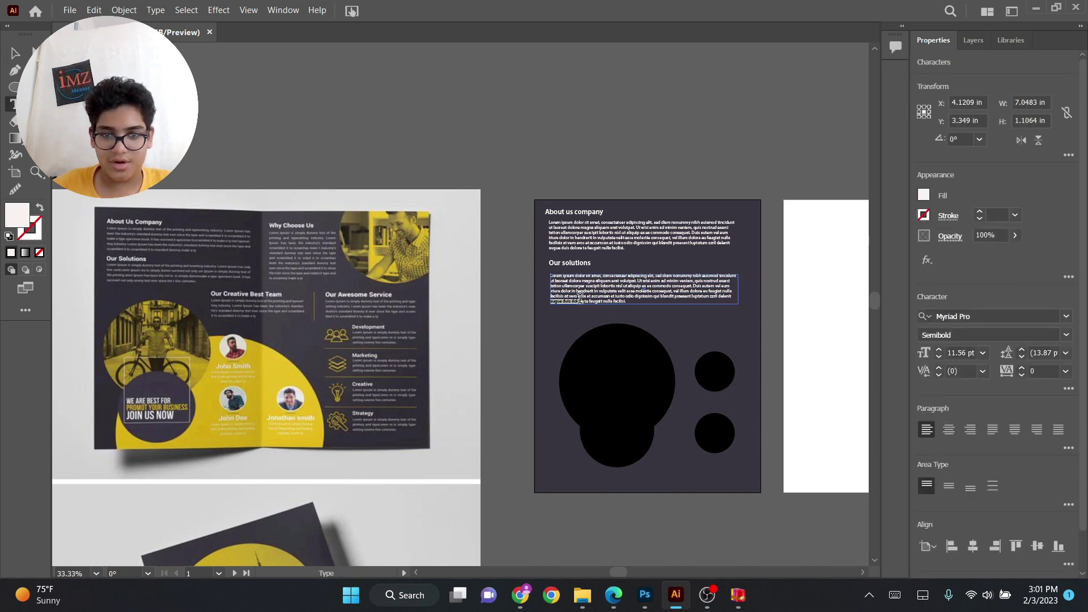
{"action": "mouse_move", "coordinate": [631, 301]}
{"action": "left_mouse_down"}
{"action": "mouse_move", "coordinate": [531, 286]}
{"action": "mouse_move", "coordinate": [639, 295]}
{"action": "left_mouse_up"}
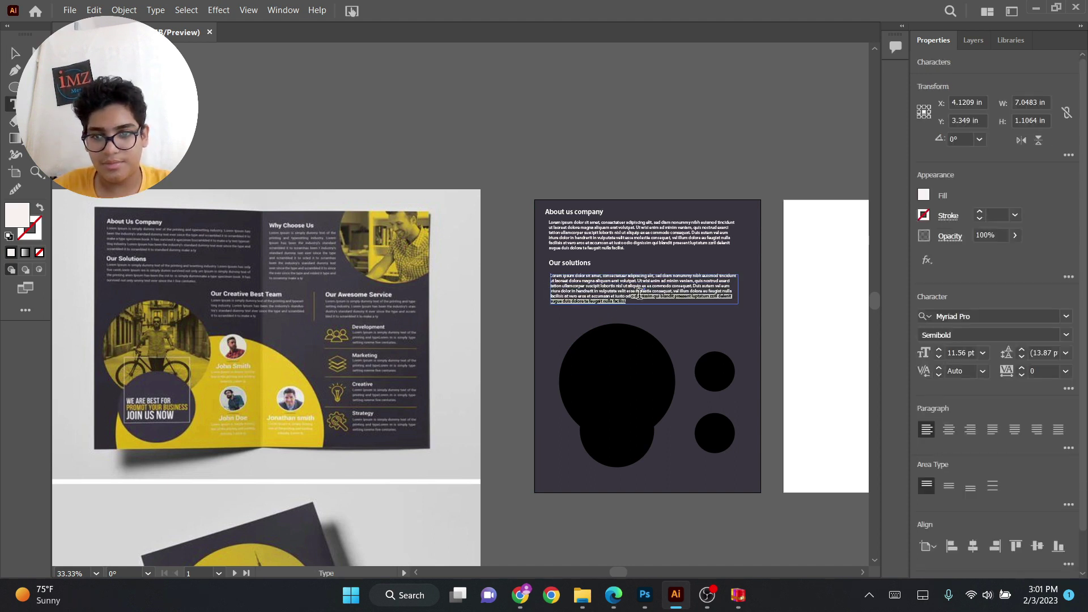
{"action": "key", "text": "BackSpace"}
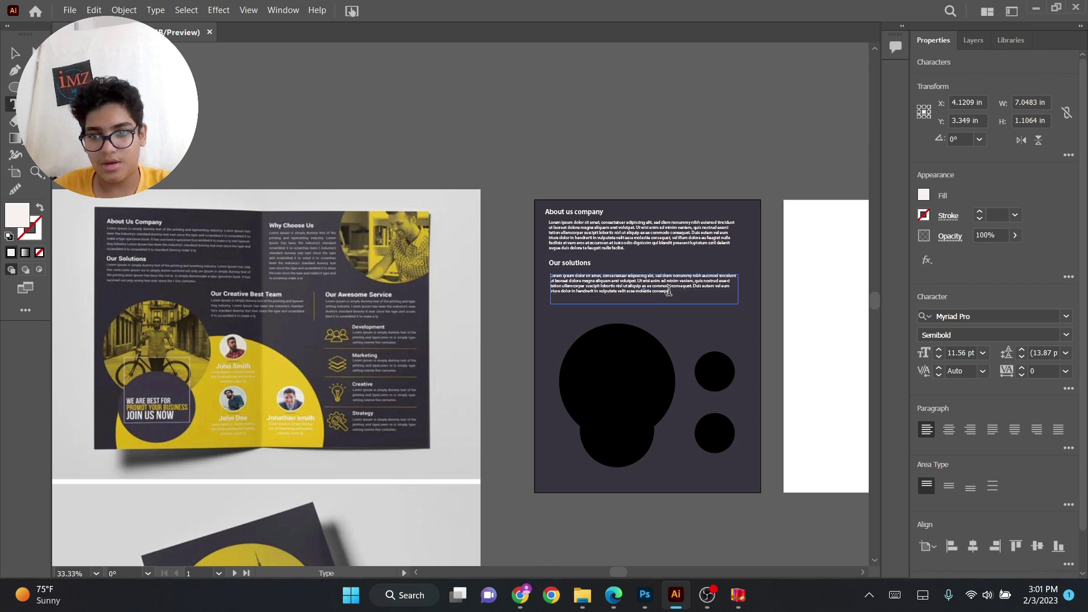
{"action": "left_click", "coordinate": [15, 53]}
{"action": "left_click", "coordinate": [277, 119]}
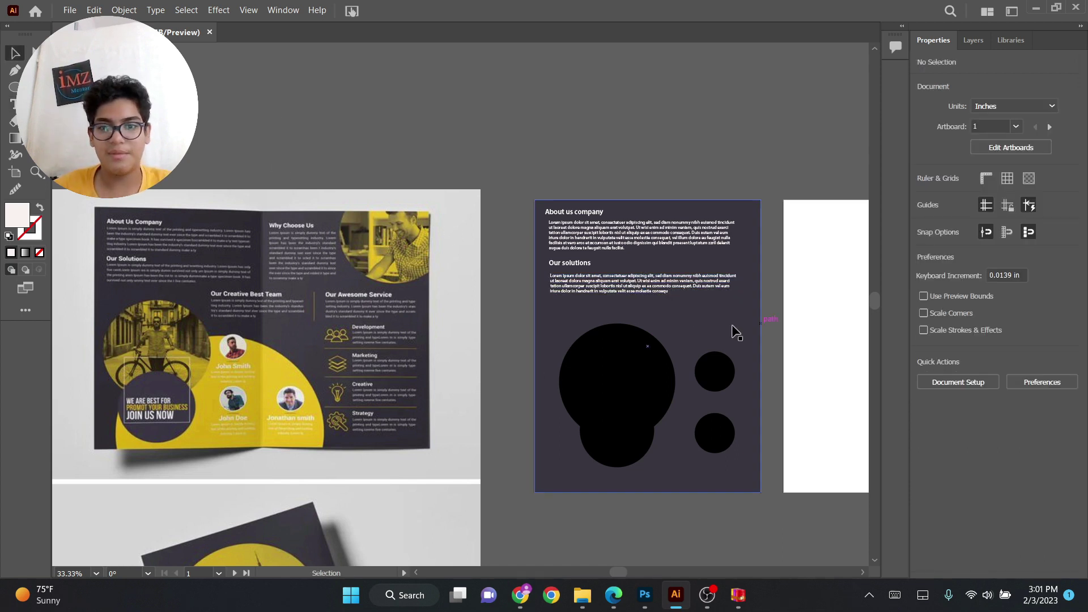
{"action": "double_click", "coordinate": [572, 266]}
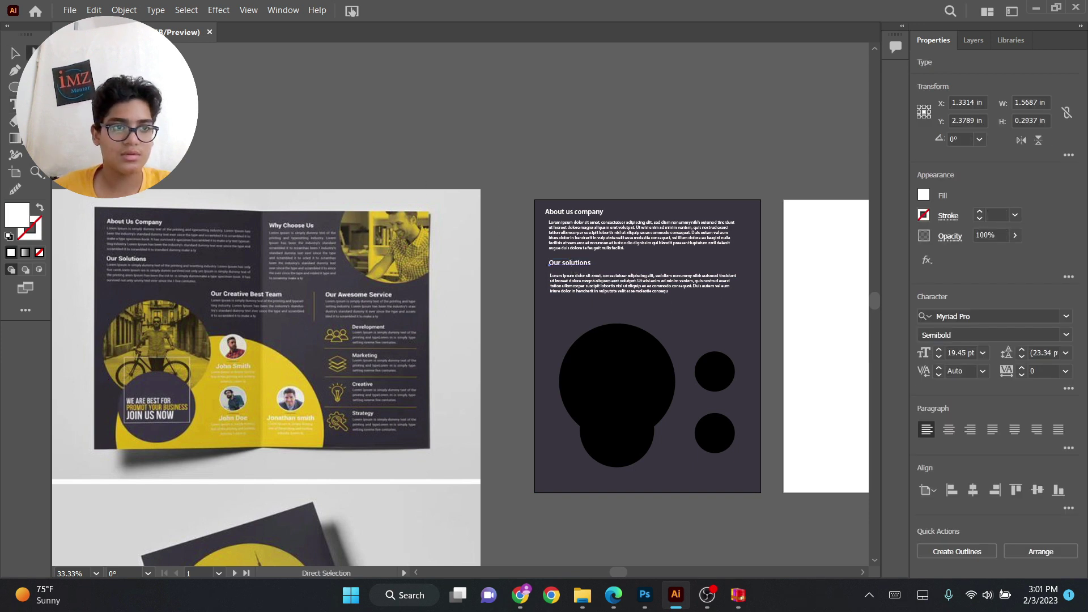
{"action": "left_click", "coordinate": [15, 53]}
{"action": "left_click", "coordinate": [295, 142]}
{"action": "double_click", "coordinate": [581, 264]}
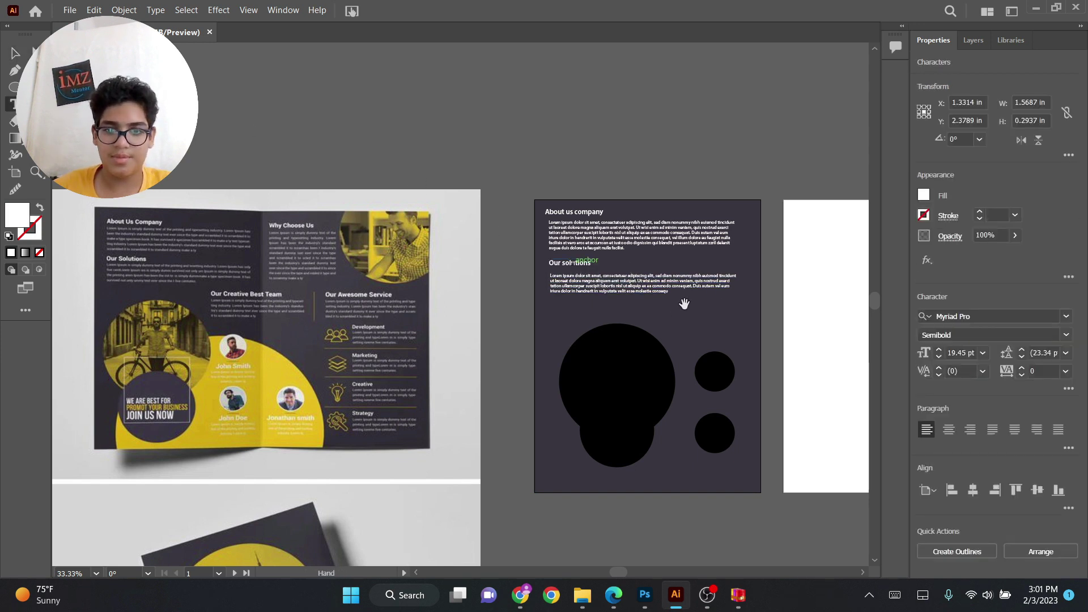
{"action": "left_click", "coordinate": [15, 53]}
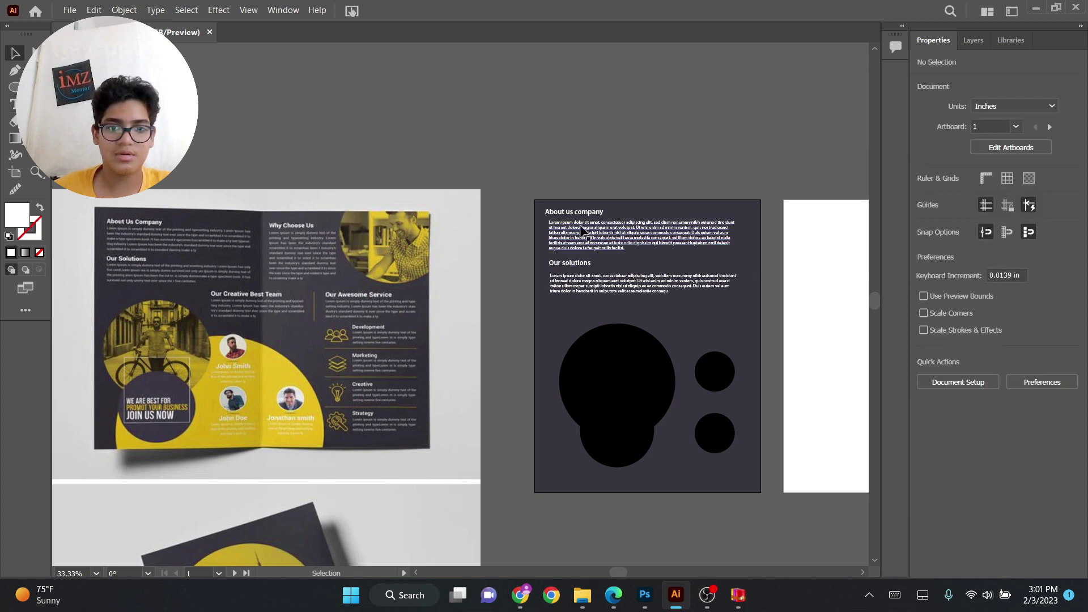
- Place a copy of the "Our solutions" heading lower down, across the gap between the two artboards
{"action": "left_click", "coordinate": [578, 264]}
{"action": "left_click_drag", "start_coordinate": [578, 267], "coordinate": [773, 313]}
{"action": "left_click_drag", "start_coordinate": [729, 188], "coordinate": [578, 191]}
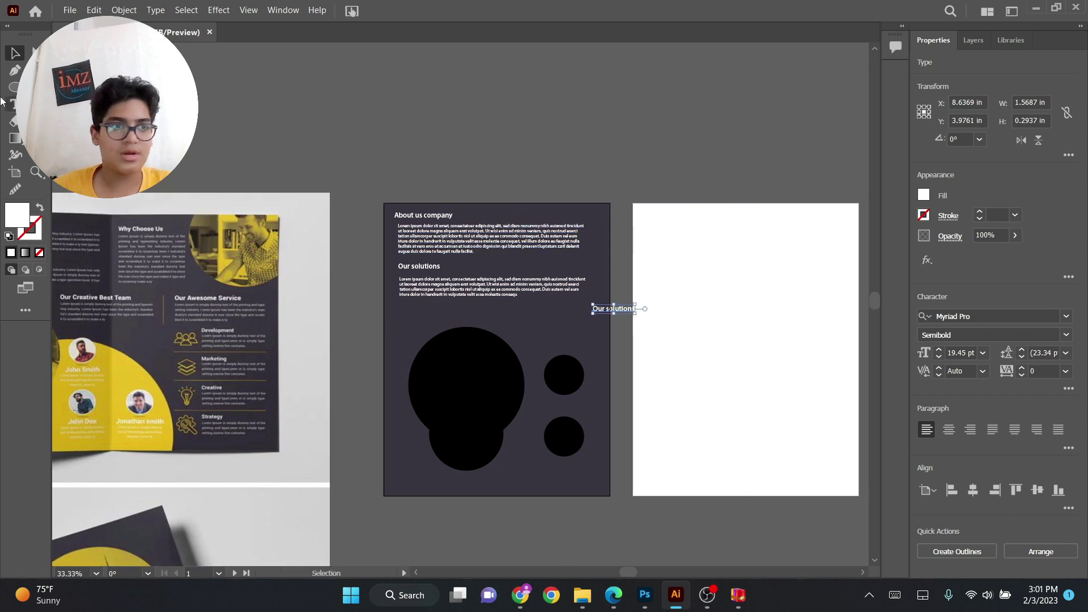
- Move the second artboard flush against the first one's right edge and delete the tiny stray artboard
{"action": "left_click", "coordinate": [724, 274]}
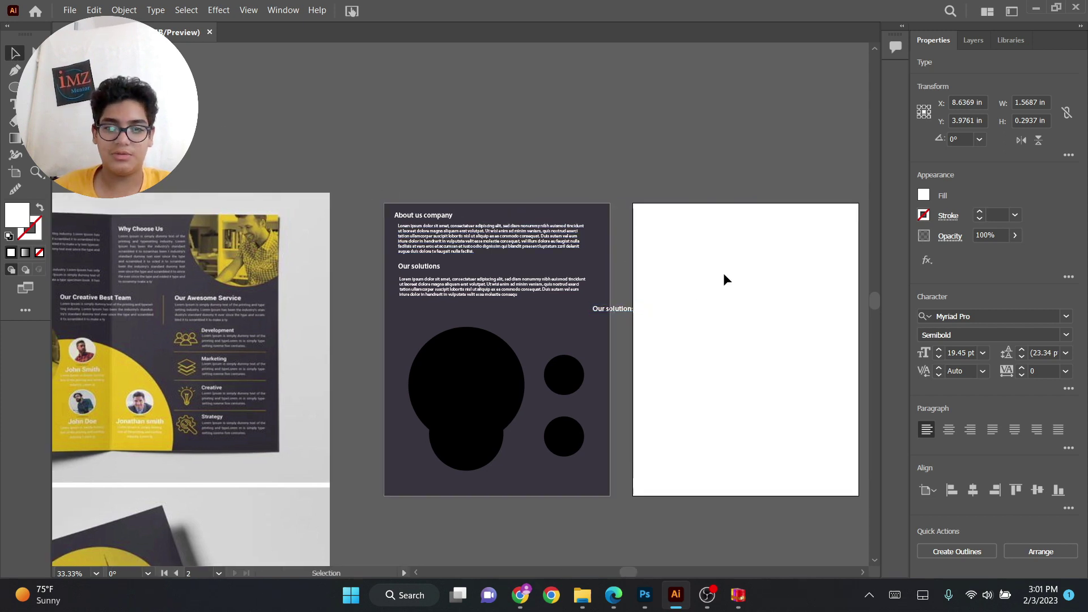
{"action": "key", "text": "shift+o"}
{"action": "left_click_drag", "start_coordinate": [762, 252], "coordinate": [738, 253]}
{"action": "left_click", "coordinate": [539, 131]}
{"action": "key", "text": "Delete"}
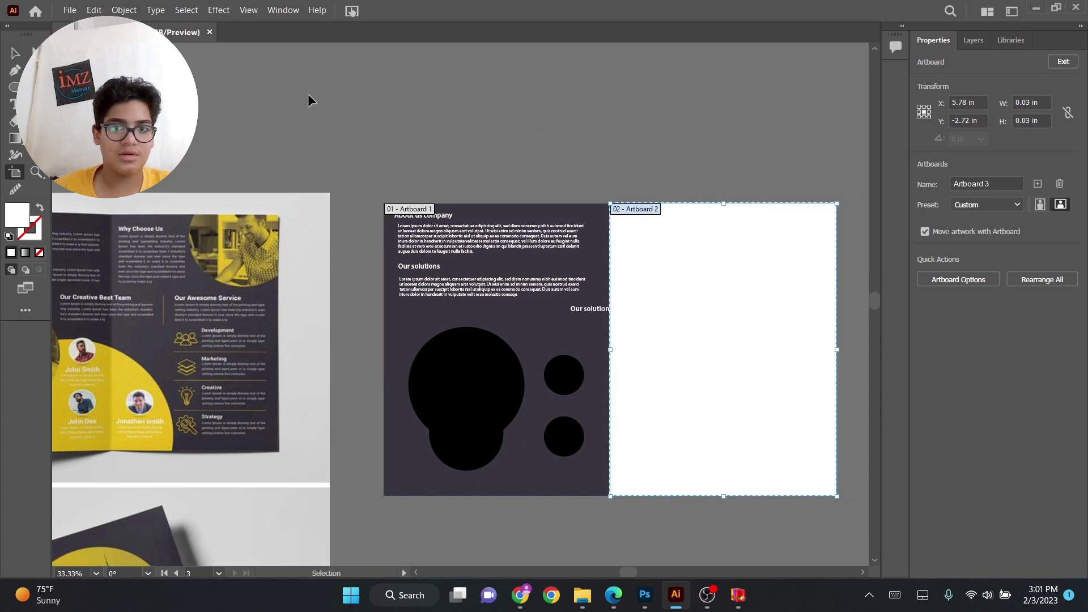
{"action": "key", "text": "Escape"}
- Duplicate the dark background rectangle so that the copy covers the second artboard
{"action": "left_click", "coordinate": [595, 311]}
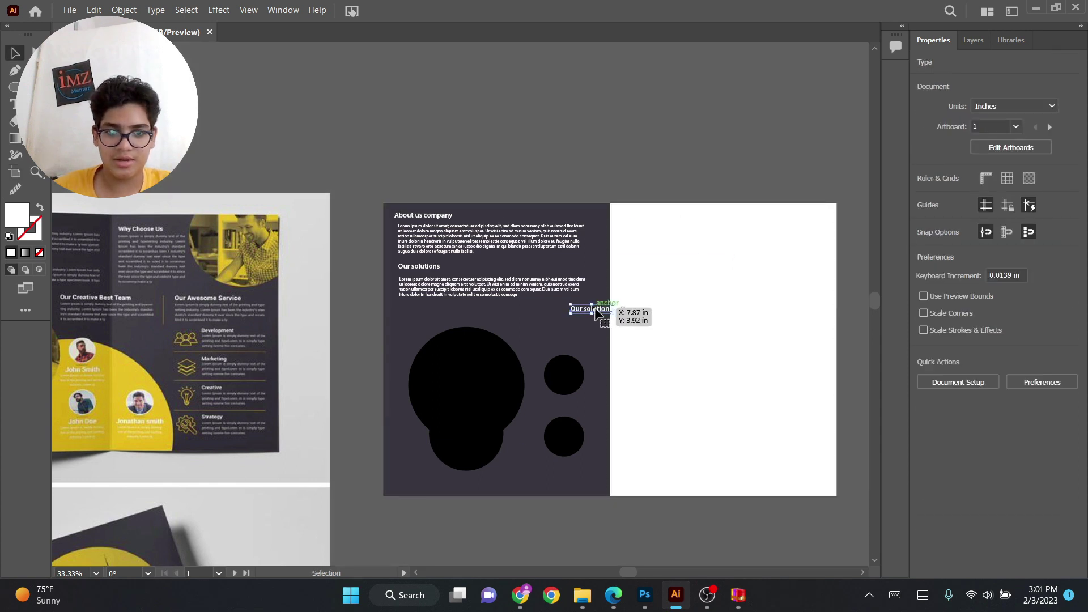
{"action": "left_click", "coordinate": [693, 289]}
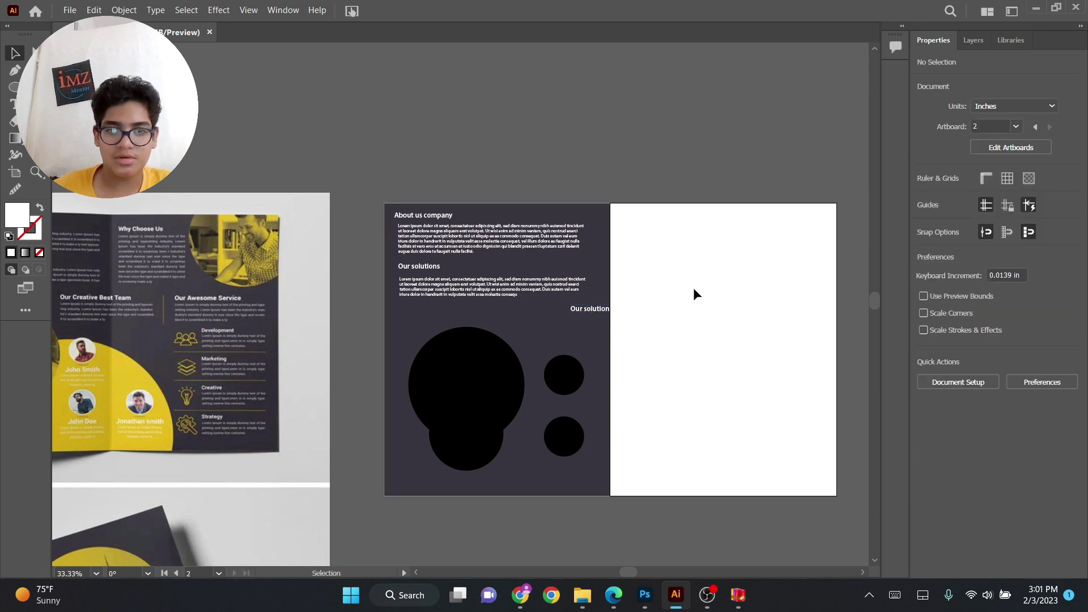
{"action": "left_click", "coordinate": [595, 229]}
{"action": "left_click_drag", "start_coordinate": [595, 230], "coordinate": [825, 230]}
{"action": "left_click", "coordinate": [710, 151]}
- Shift the duplicated "Our solutions" heading so it straddles the seam between the two artboards
{"action": "left_click_drag", "start_coordinate": [597, 316], "coordinate": [624, 312]}
{"action": "left_click", "coordinate": [626, 321], "text": "shift"}
{"action": "left_click", "coordinate": [594, 184]}
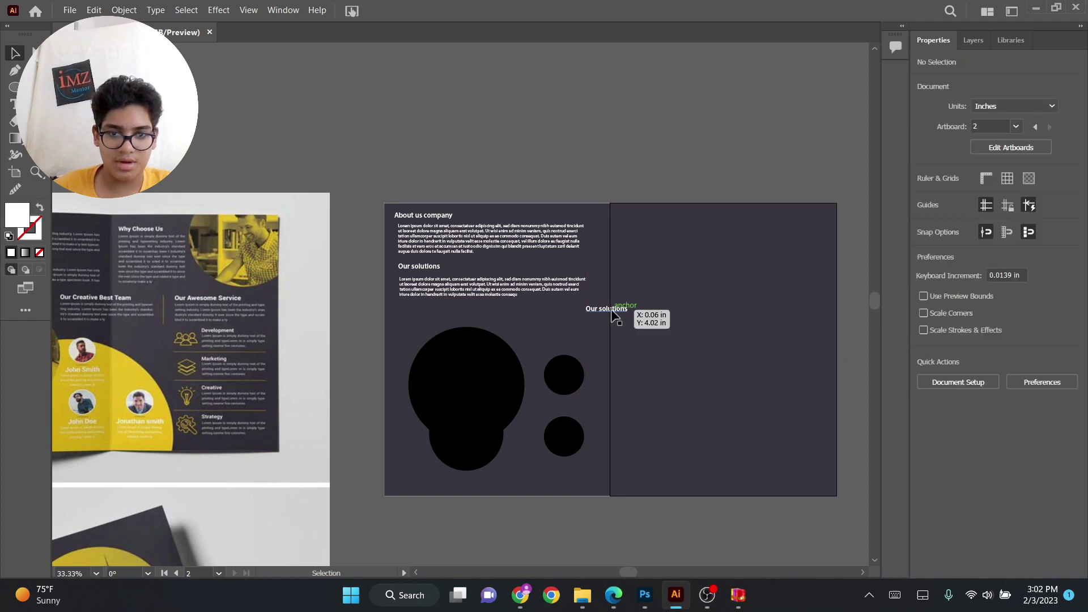
- Place a copy of the shortened placeholder paragraph below the duplicated heading, spanning the seam between the artboards
{"action": "left_click_drag", "start_coordinate": [544, 169], "coordinate": [592, 167]}
{"action": "left_click", "coordinate": [549, 198]}
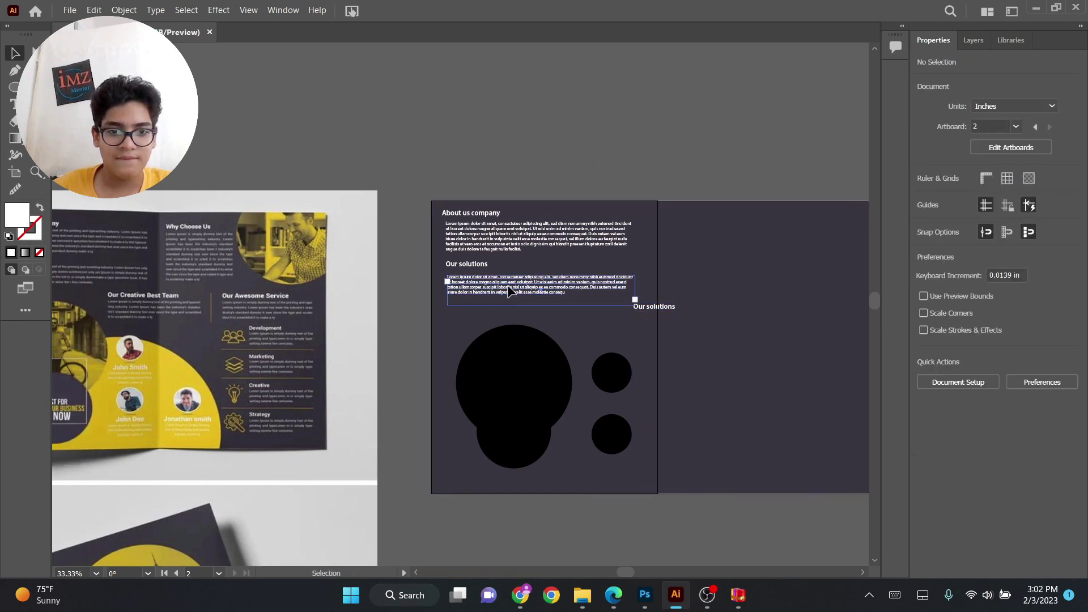
{"action": "left_click", "coordinate": [509, 289]}
{"action": "left_click_drag", "start_coordinate": [509, 287], "coordinate": [773, 347]}
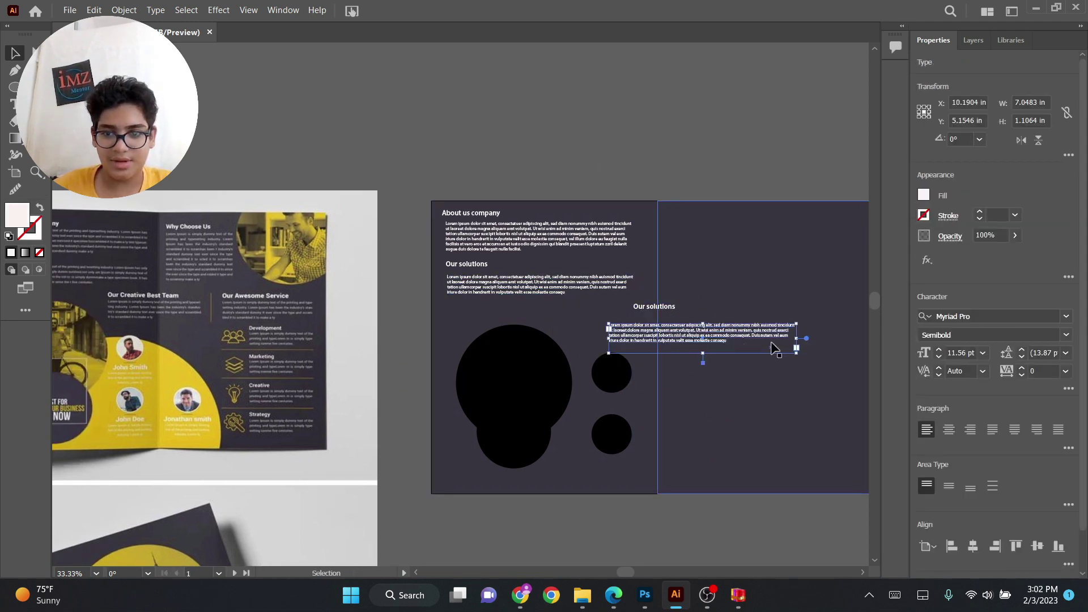
- Narrow the seam-spanning placeholder paragraph's text frame so it wraps onto more lines, and shift the two small black circles slightly down
{"action": "left_click_drag", "start_coordinate": [781, 357], "coordinate": [674, 336]}
{"action": "left_click_drag", "start_coordinate": [618, 368], "coordinate": [618, 374]}
{"action": "left_click_drag", "start_coordinate": [624, 438], "coordinate": [622, 437]}
{"action": "left_click", "coordinate": [631, 198]}
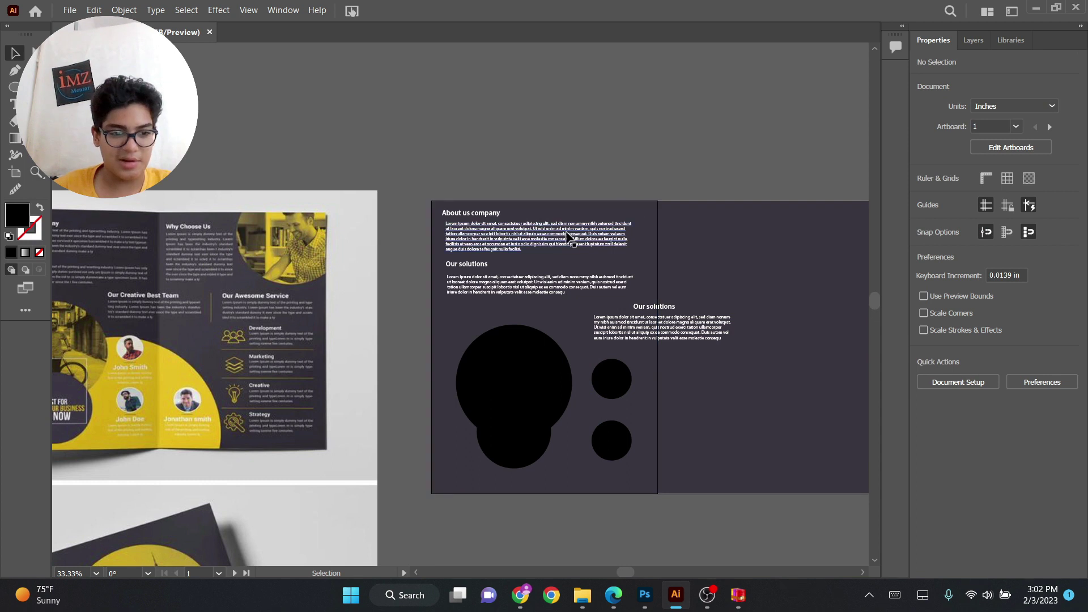
- Copy the "About us company" heading and its paragraph to the second artboard's upper-left corner, and narrow the copied paragraph's frame to a slim column
{"action": "left_click_drag", "start_coordinate": [494, 248], "coordinate": [389, 286]}
{"action": "left_click_drag", "start_coordinate": [347, 239], "coordinate": [584, 243]}
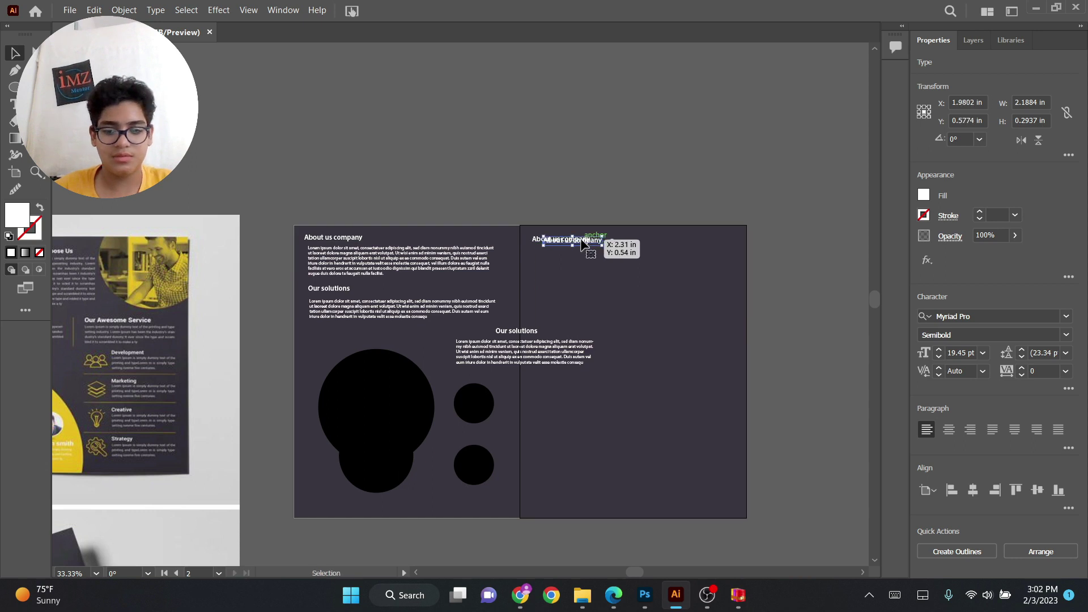
{"action": "double_click", "coordinate": [404, 257]}
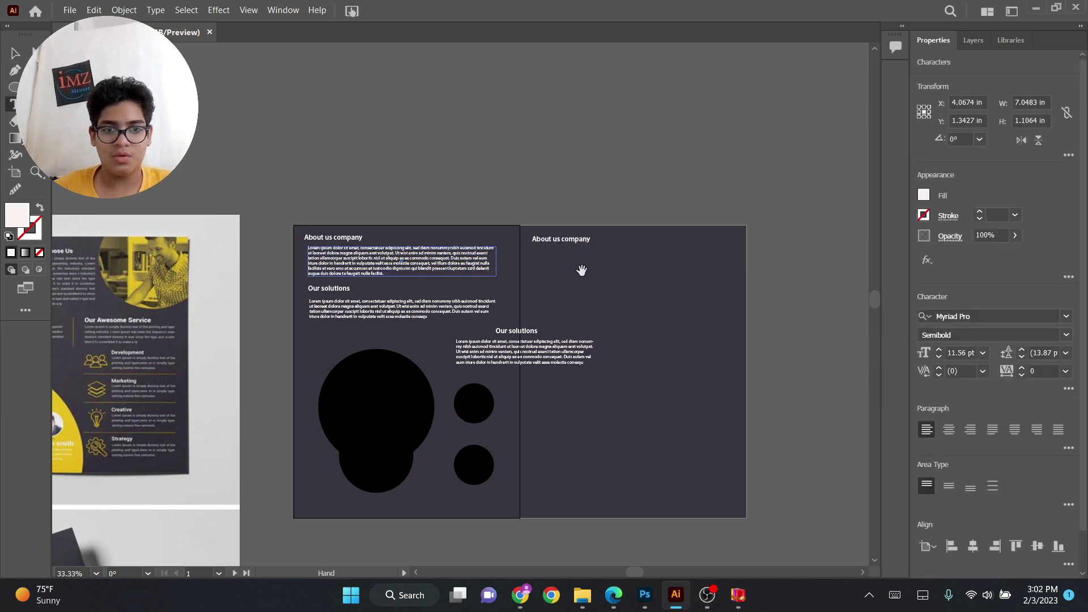
{"action": "left_click", "coordinate": [15, 53]}
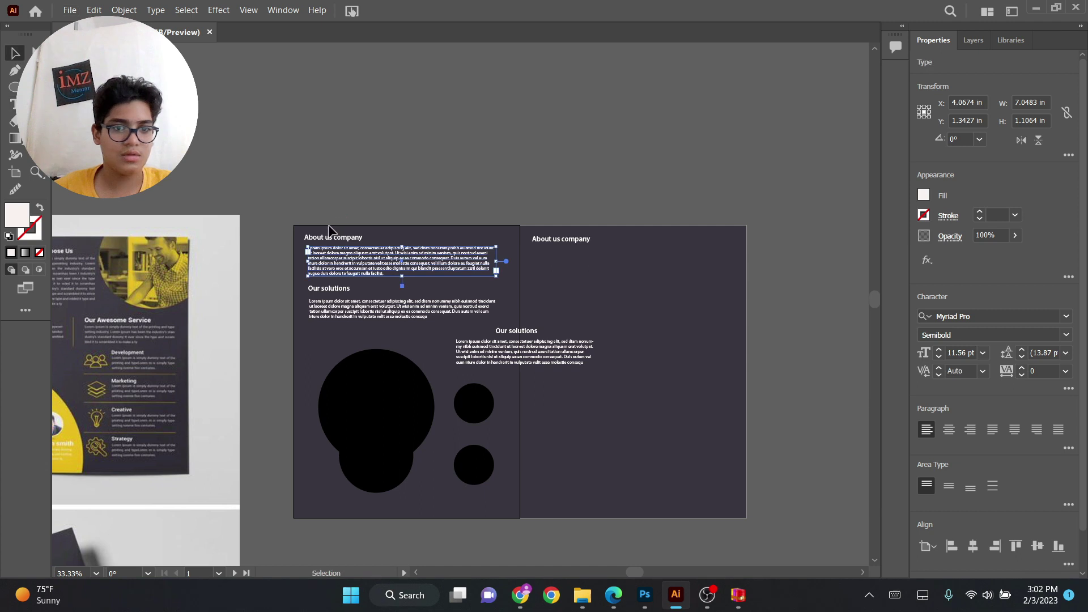
{"action": "left_click", "coordinate": [545, 261]}
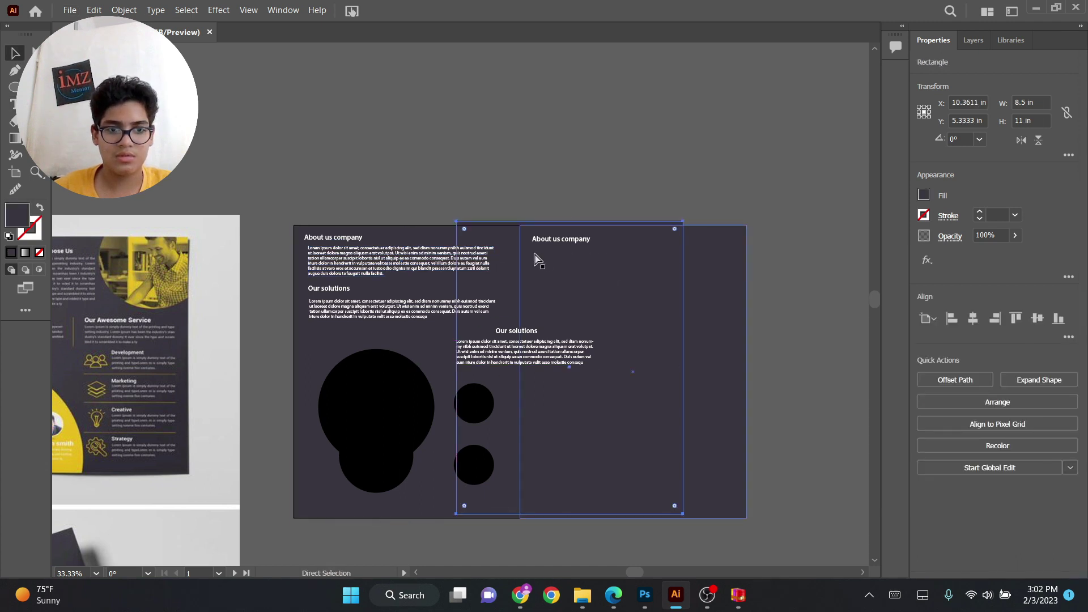
{"action": "left_click_drag", "start_coordinate": [368, 262], "coordinate": [593, 264]}
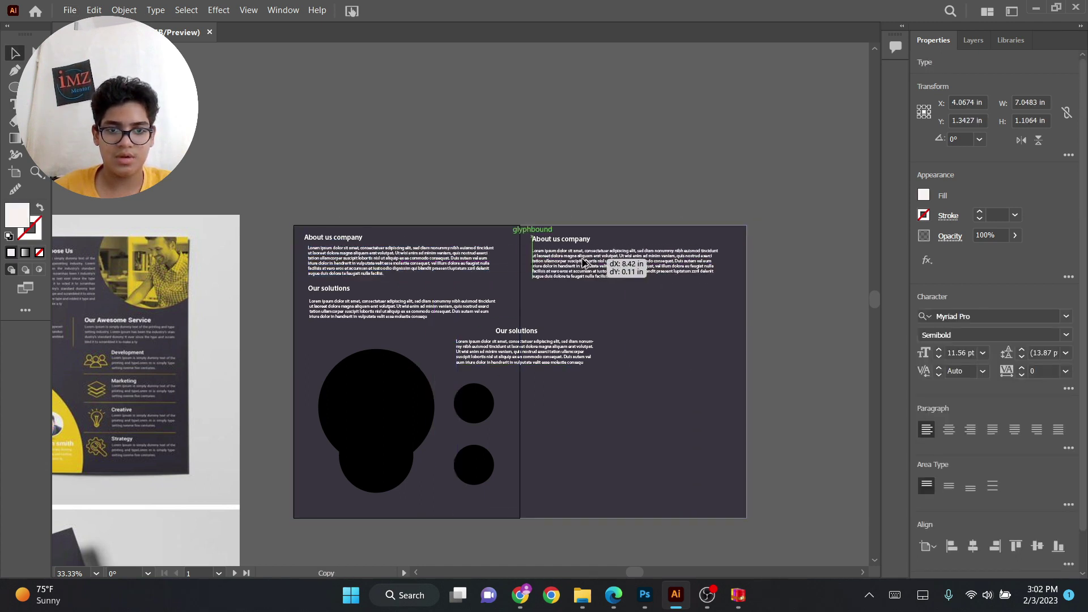
{"action": "left_click_drag", "start_coordinate": [731, 278], "coordinate": [602, 279]}
{"action": "left_click", "coordinate": [587, 211]}
- Place another copy of the "About us company" heading at about X 14.69 in, Y 4.11 in on the second artboard
{"action": "left_click_drag", "start_coordinate": [481, 165], "coordinate": [561, 151]}
{"action": "left_click_drag", "start_coordinate": [455, 127], "coordinate": [521, 122]}
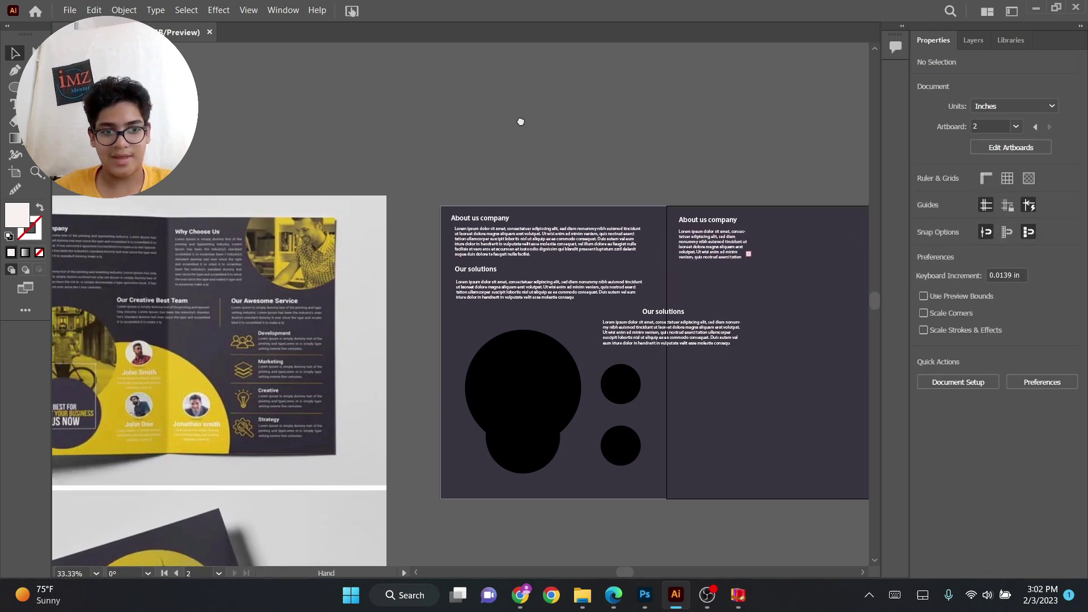
{"action": "left_click", "coordinate": [498, 218]}
{"action": "left_click_drag", "start_coordinate": [620, 172], "coordinate": [515, 180]}
{"action": "left_click_drag", "start_coordinate": [395, 232], "coordinate": [741, 330]}
- Copy the seam-spanning paragraph below the new heading on the second artboard and narrow its text frame to fit inside the page edge
{"action": "left_click", "coordinate": [448, 257]}
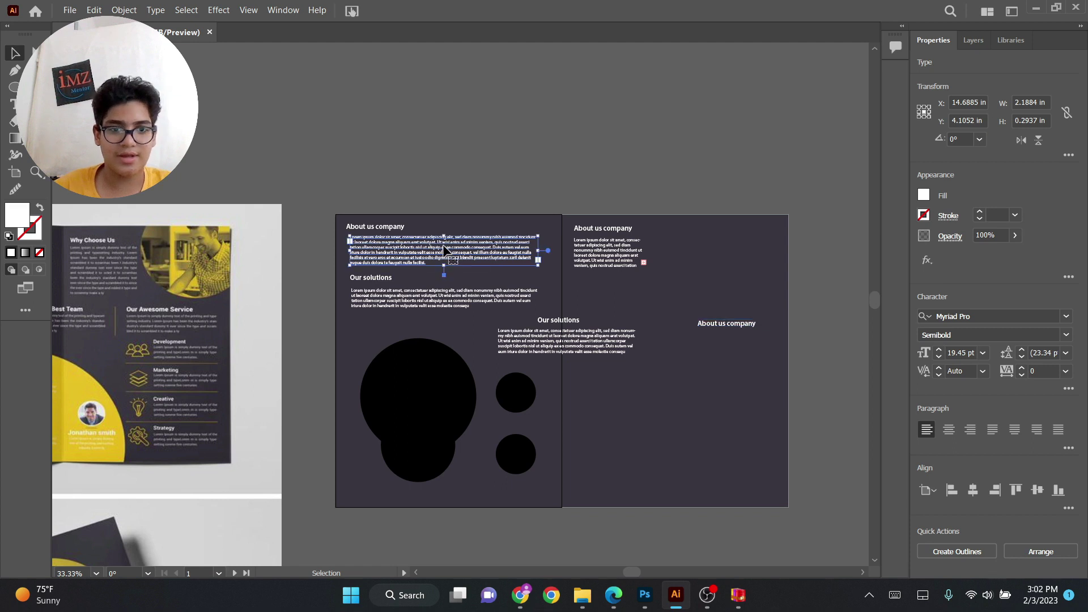
{"action": "left_click", "coordinate": [570, 340]}
{"action": "left_click_drag", "start_coordinate": [570, 340], "coordinate": [716, 345]}
{"action": "left_click_drag", "start_coordinate": [784, 353], "coordinate": [717, 349]}
{"action": "left_click", "coordinate": [623, 190]}
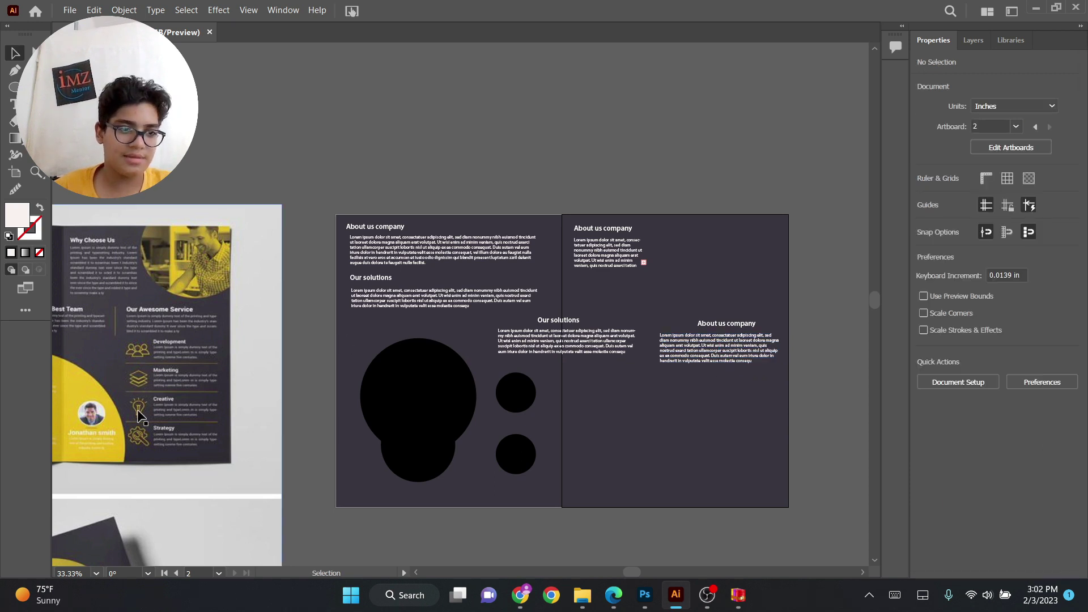
- Draw a square about 2.44 in wide over the reference's slogan frame, with no fill and a 7F7F7F stroke
{"action": "left_click_drag", "start_coordinate": [186, 306], "coordinate": [390, 239]}
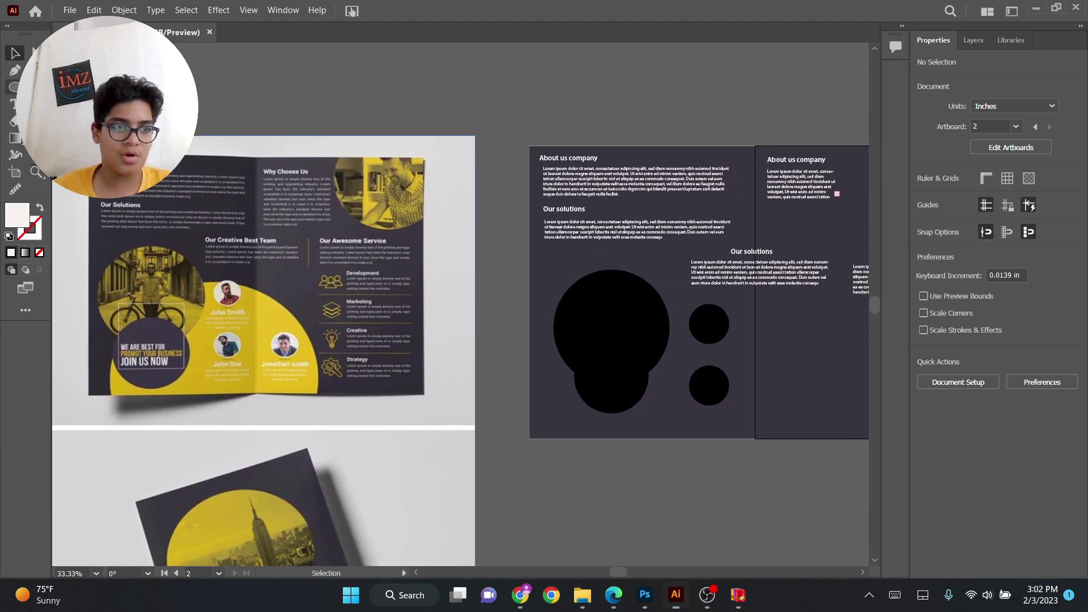
{"action": "key", "text": "m"}
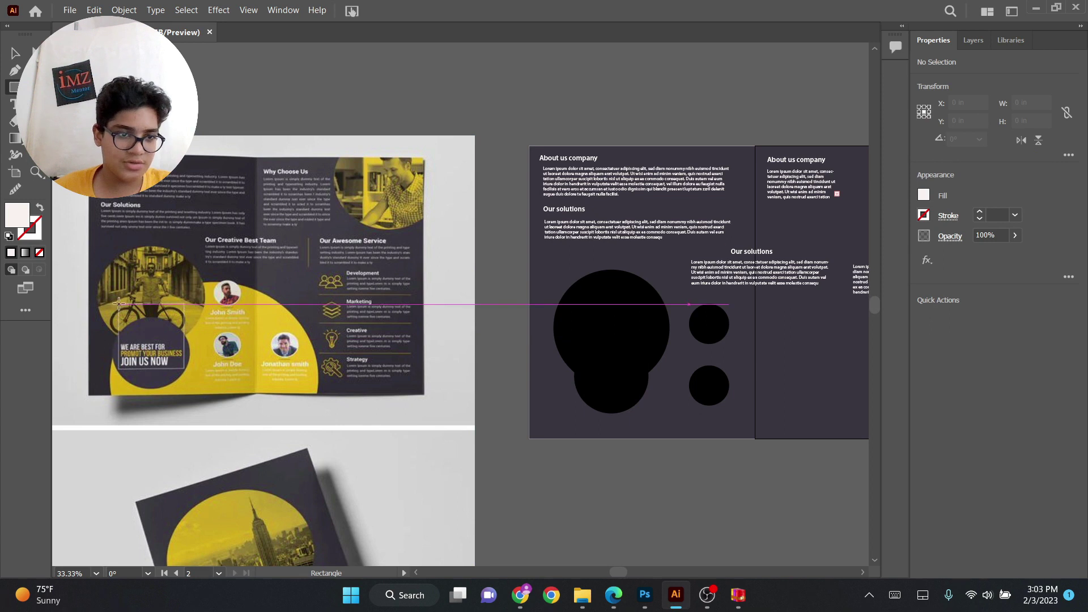
{"action": "left_click_drag", "start_coordinate": [117, 304], "coordinate": [184, 369]}
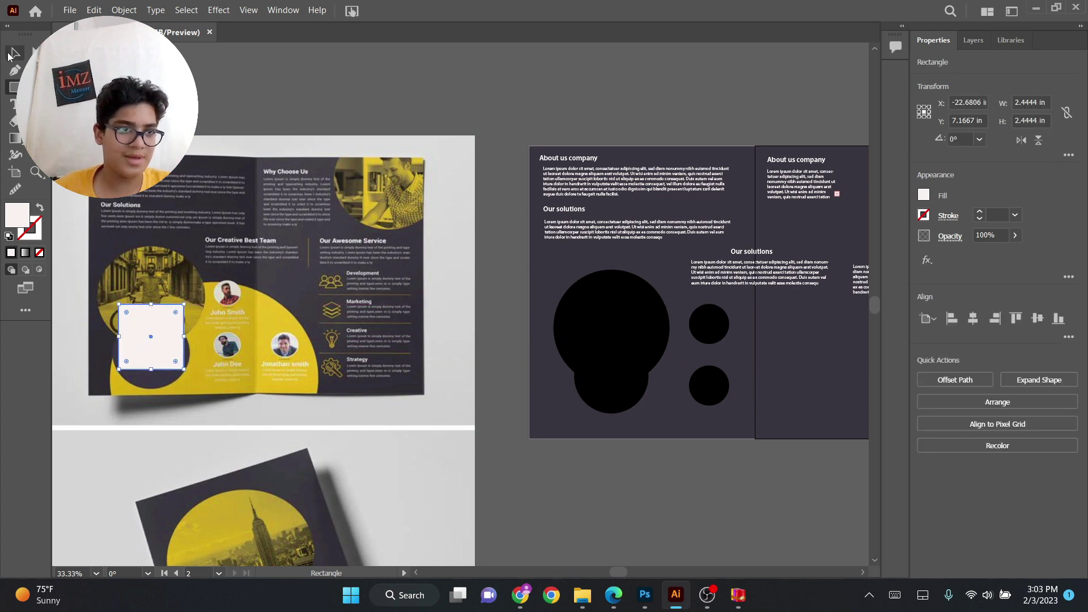
{"action": "key", "text": "shift+x"}
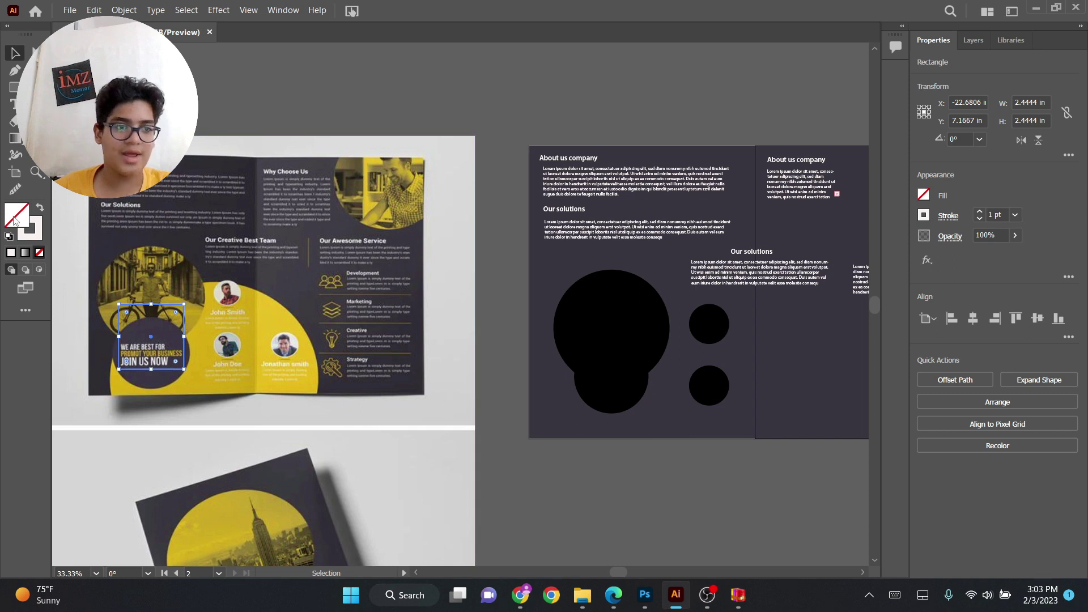
{"action": "double_click", "coordinate": [41, 227]}
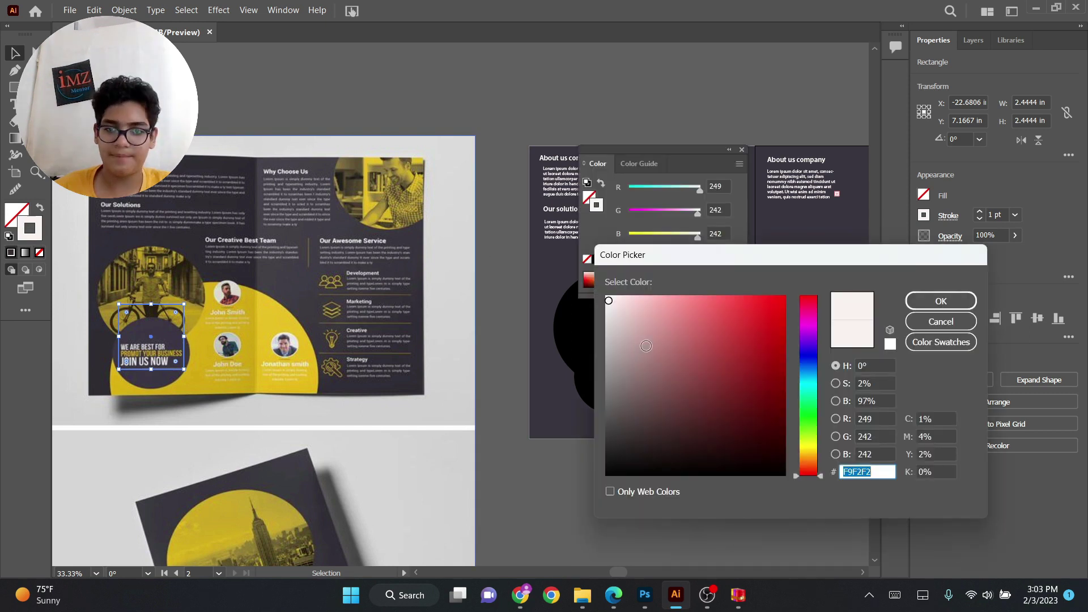
{"action": "type", "text": "7F7F7F"}
{"action": "left_click", "coordinate": [940, 302]}
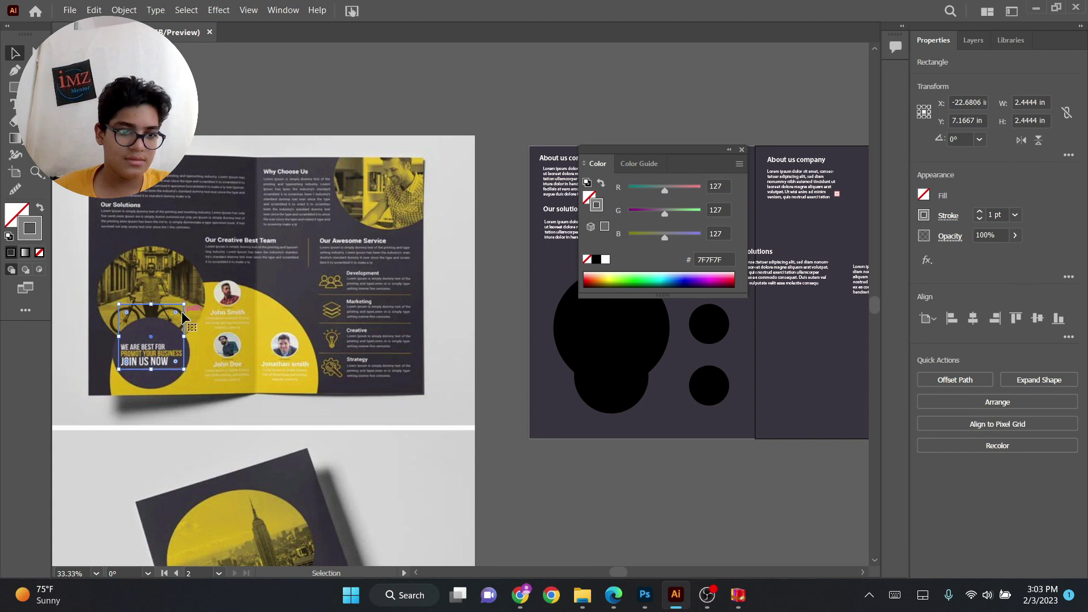
- Move the outlined square onto the large overlapping black circles, set its stroke weight to 2 pt and centre it horizontally on them
{"action": "left_click_drag", "start_coordinate": [199, 320], "coordinate": [642, 324]}
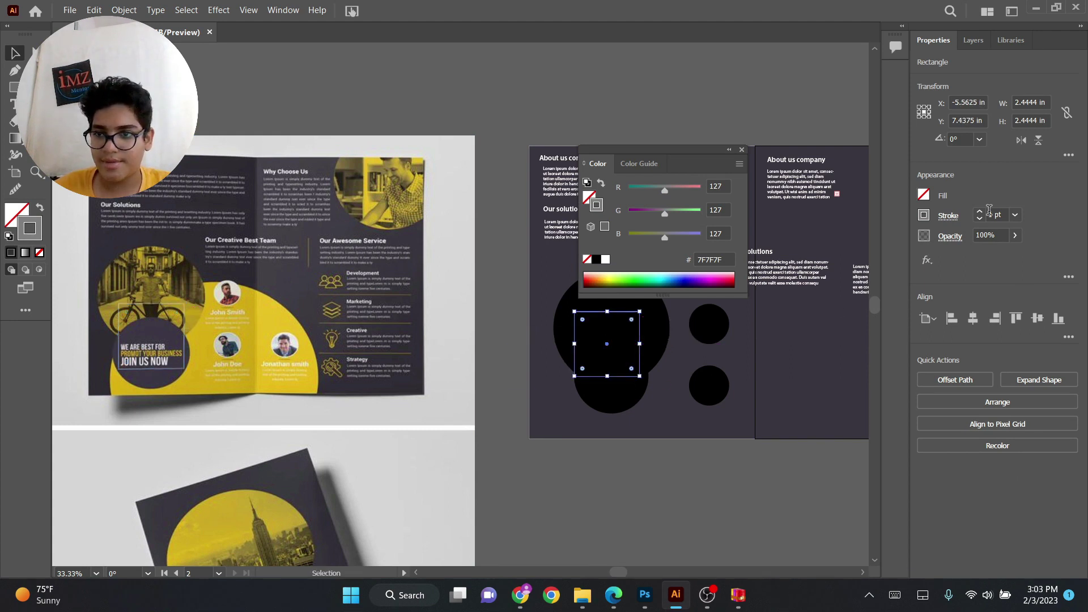
{"action": "left_click", "coordinate": [676, 61]}
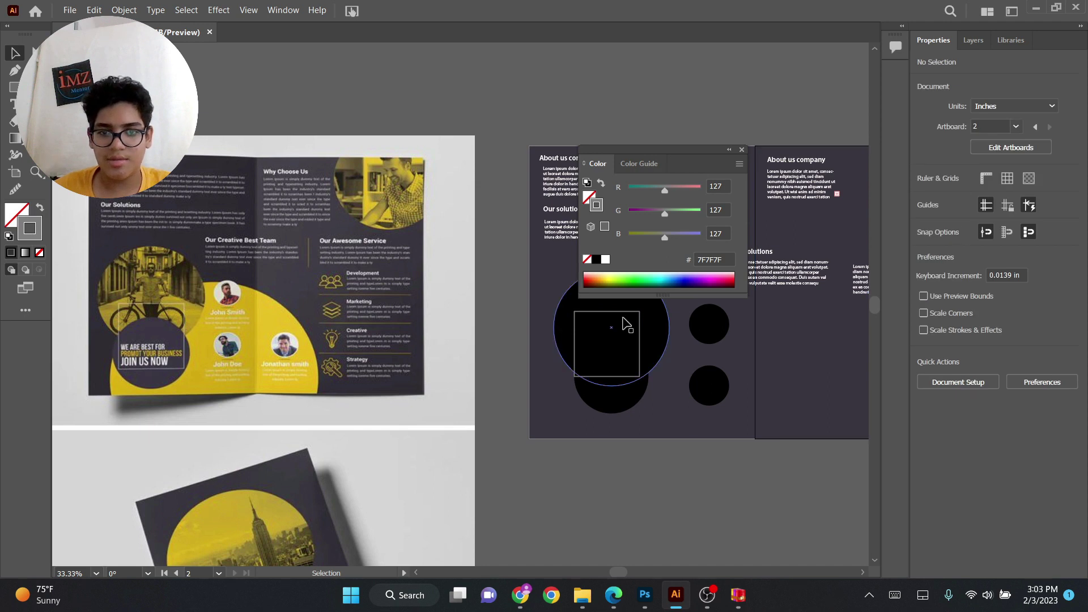
{"action": "left_click", "coordinate": [628, 318]}
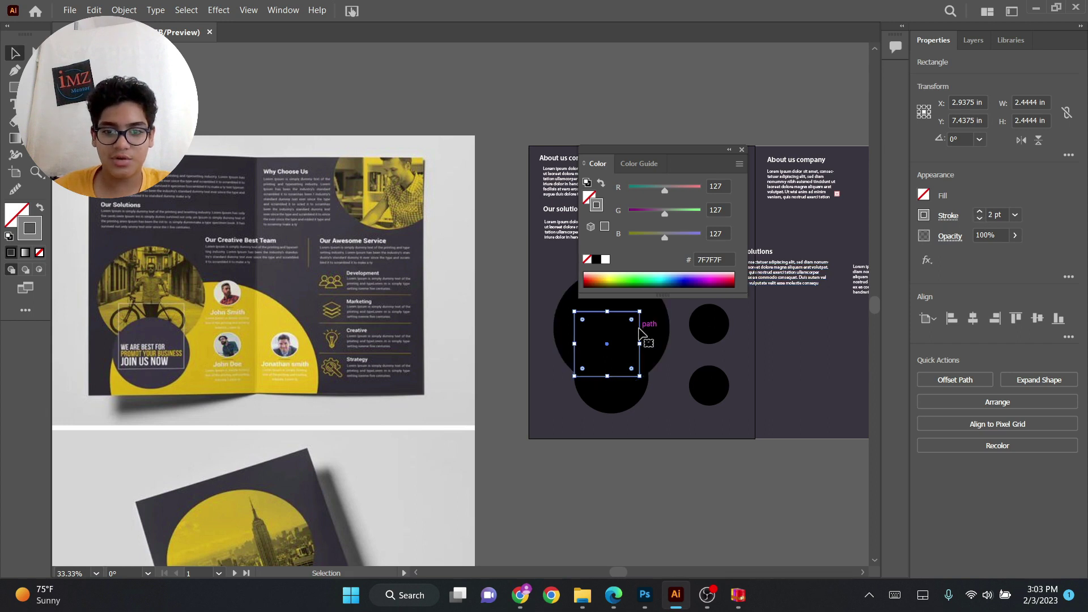
{"action": "left_click_drag", "start_coordinate": [640, 331], "coordinate": [644, 330]}
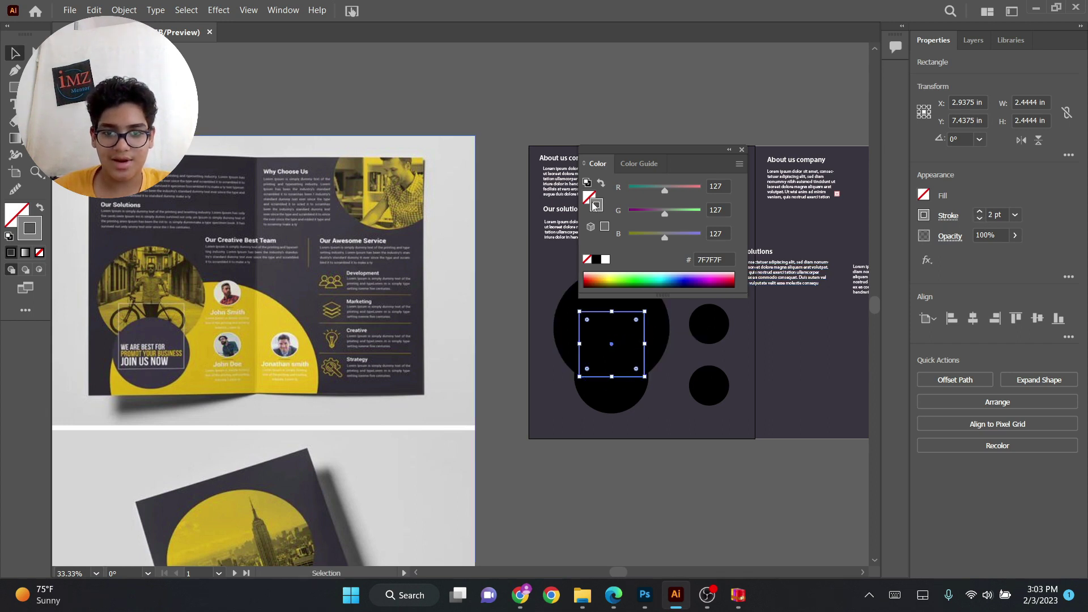
{"action": "left_click", "coordinate": [564, 121]}
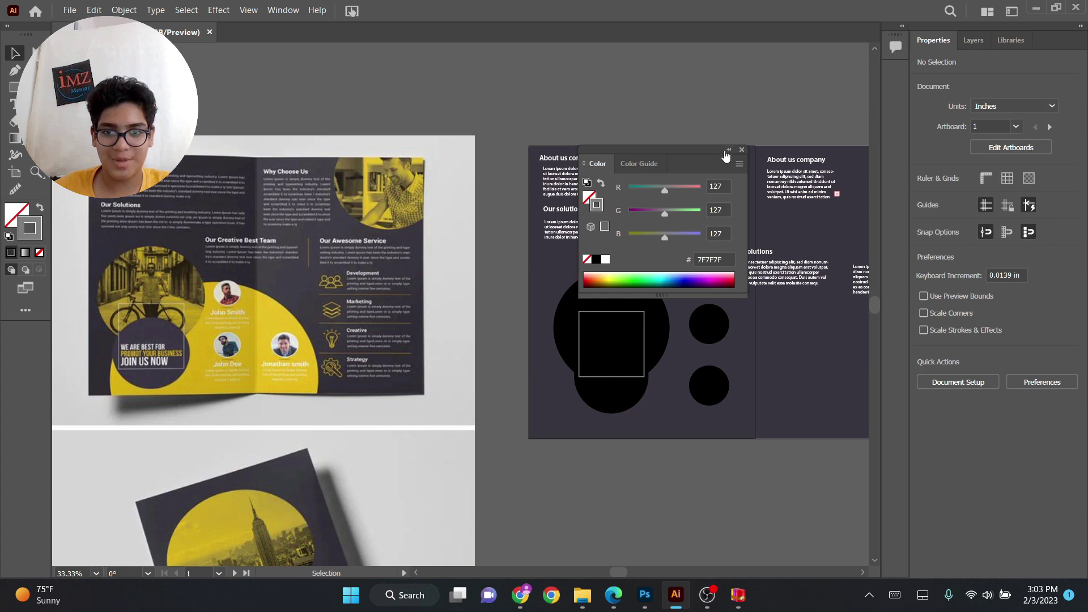
{"action": "left_click", "coordinate": [729, 150]}
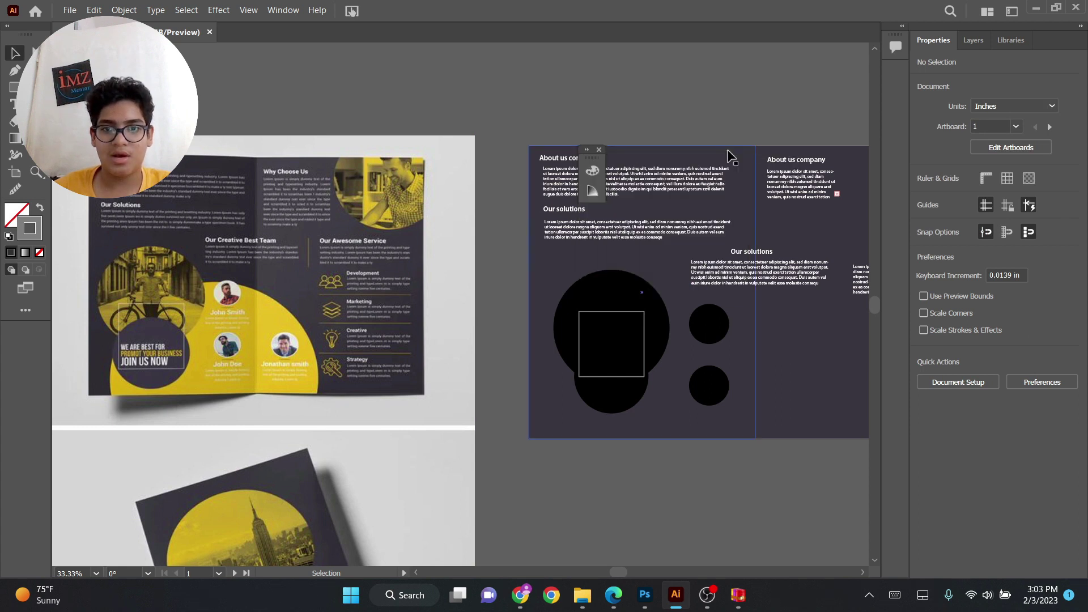
{"action": "left_click", "coordinate": [599, 150]}
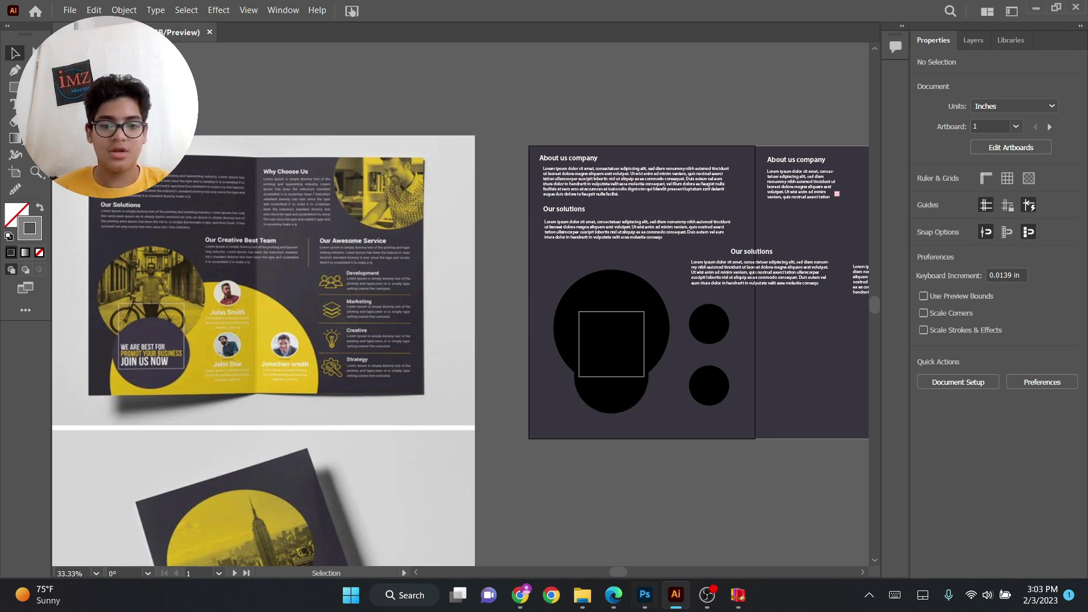
- Switch to the Edge browser and search the web for "Business man image" in a new tab
{"action": "left_click", "coordinate": [624, 596]}
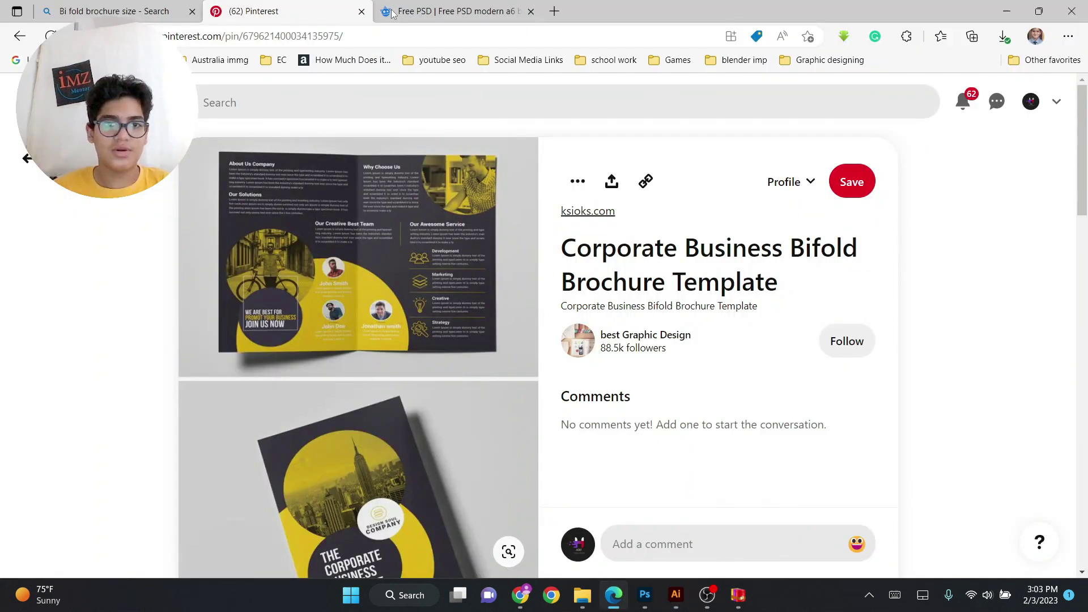
{"action": "left_click", "coordinate": [439, 17]}
{"action": "left_click", "coordinate": [554, 14]}
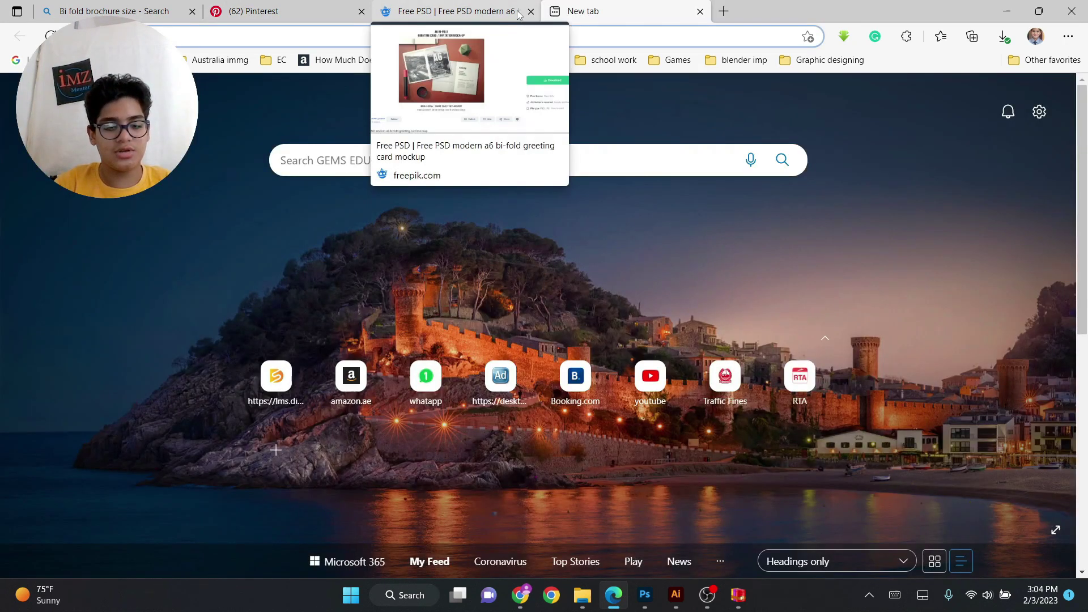
{"action": "type", "text": "Business m"}
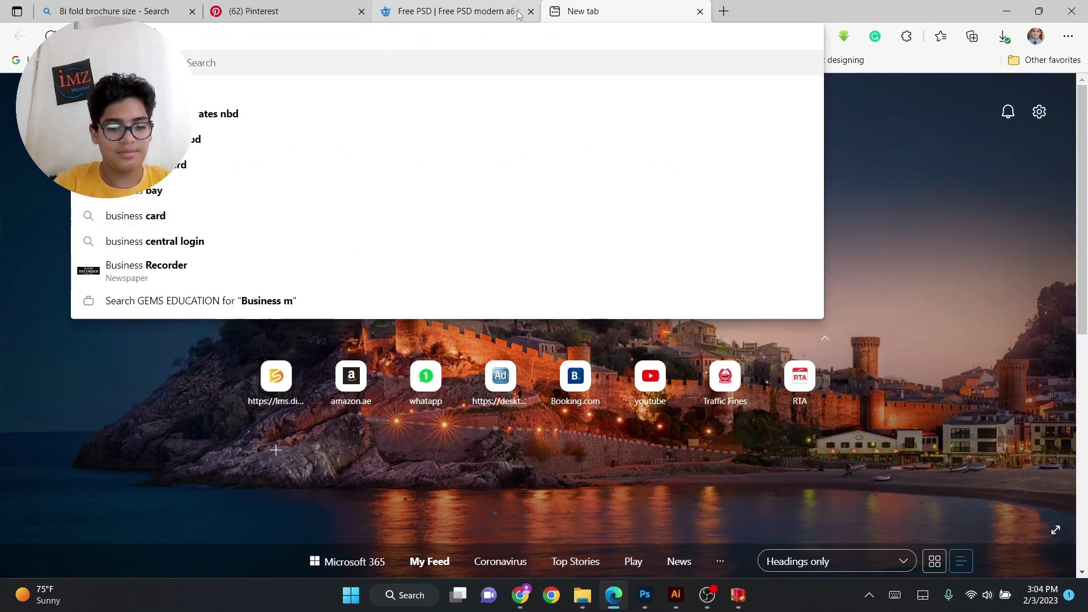
{"action": "type", "text": "an image"}
{"action": "key", "text": "Return"}
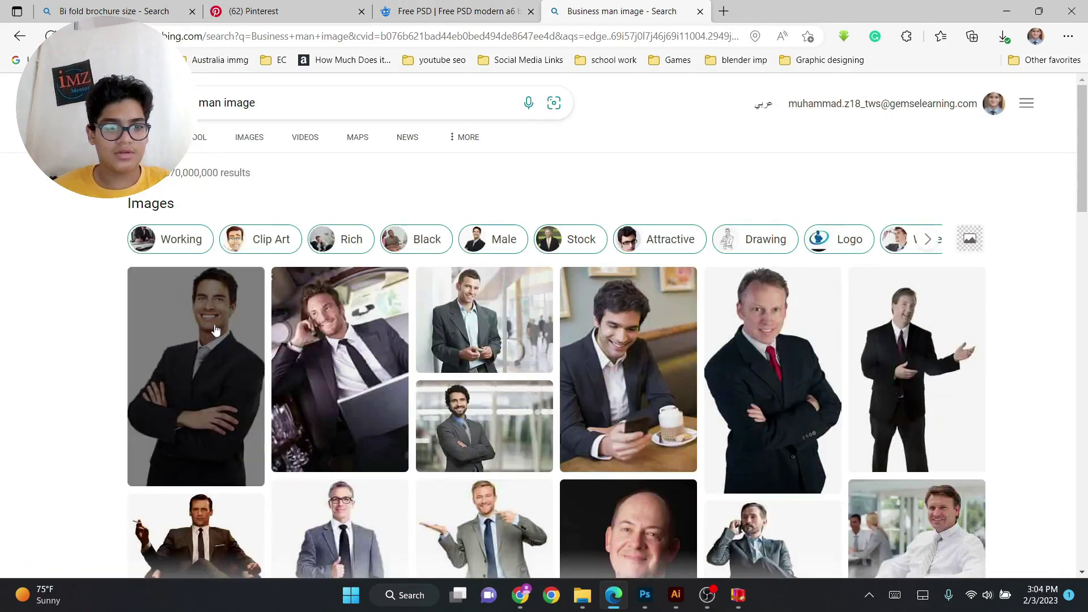
- Try to bring the first businessman thumbnail from the search results into the Illustrator brochure, and delete the pasted picture
{"action": "right_click", "coordinate": [217, 332]}
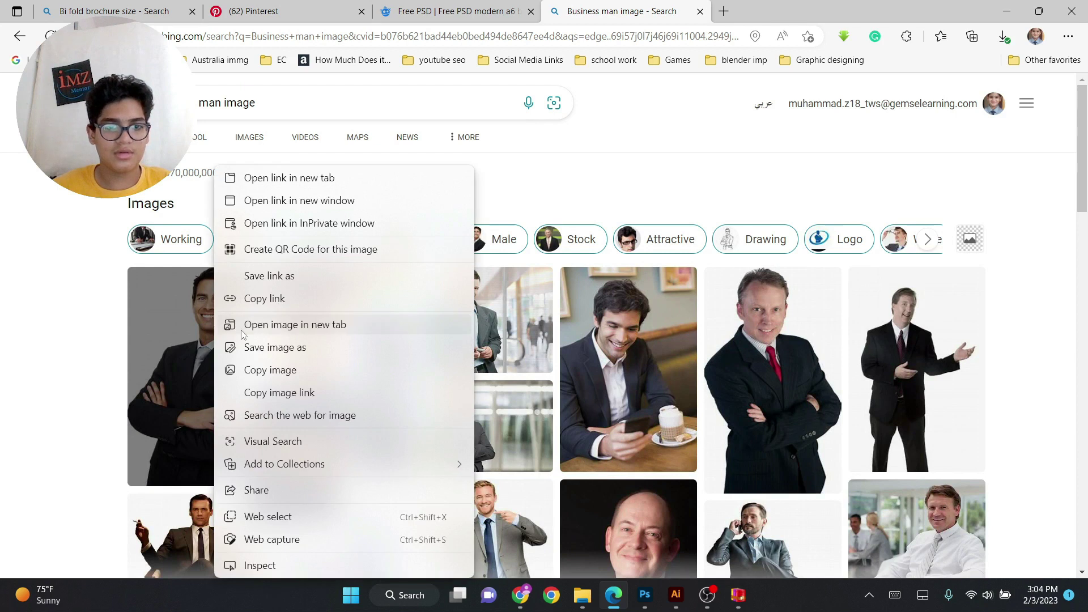
{"action": "left_click", "coordinate": [270, 371]}
{"action": "key", "text": "alt+Tab"}
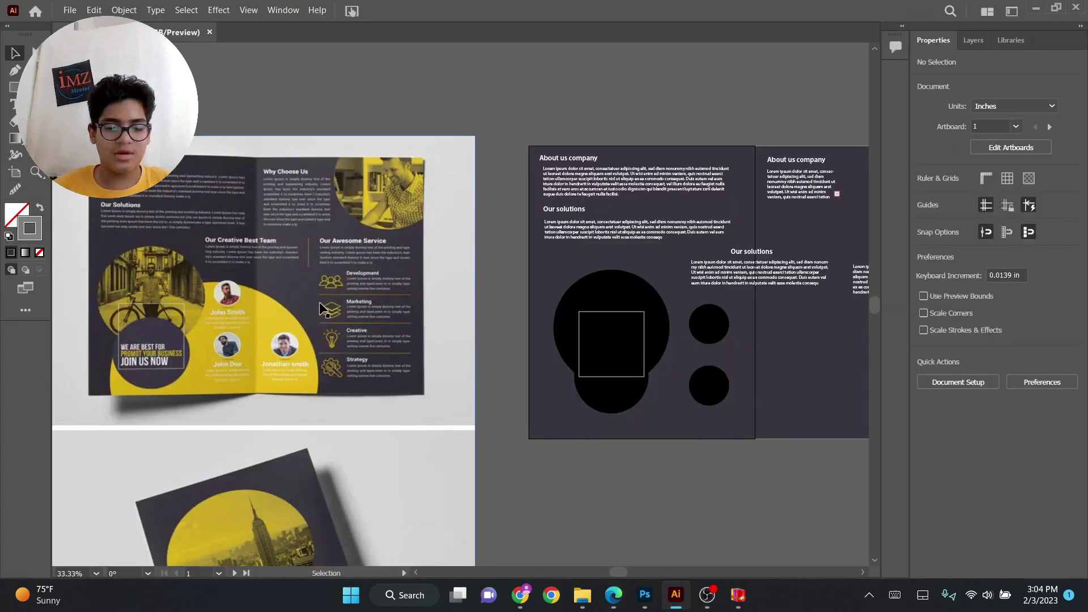
{"action": "left_click", "coordinate": [588, 335]}
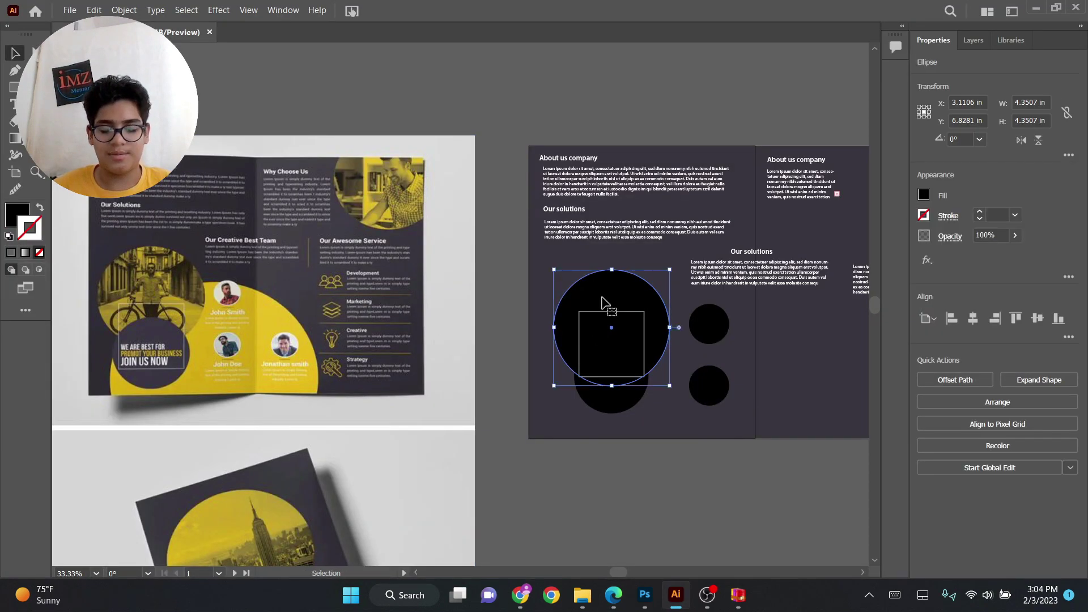
{"action": "key", "text": "ctrl+v"}
{"action": "left_click_drag", "start_coordinate": [507, 267], "coordinate": [541, 322]}
{"action": "key", "text": "Delete"}
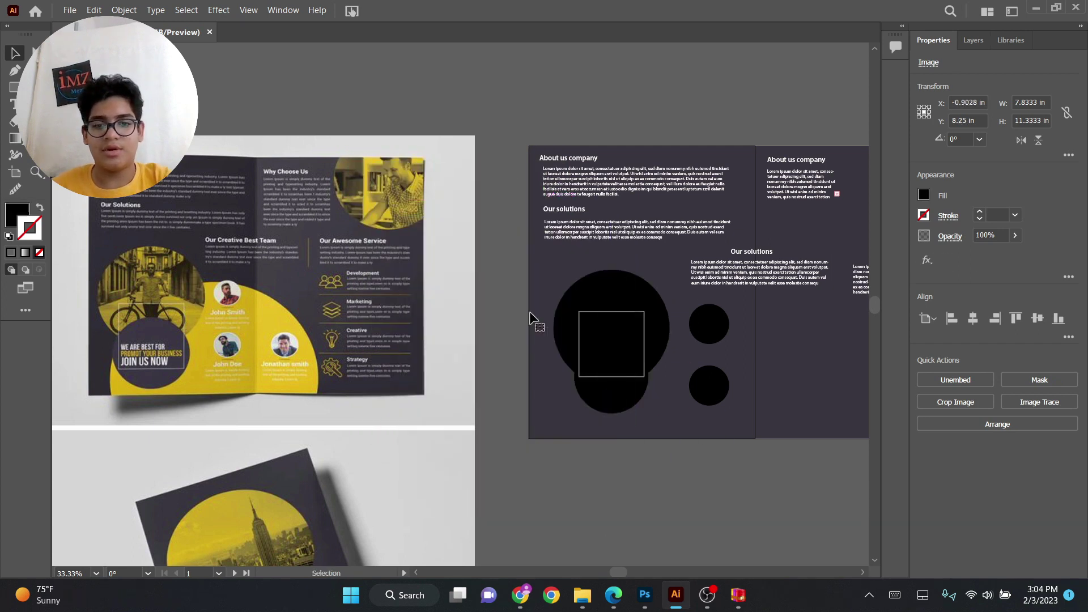
- Retry copying the same businessman thumbnail from Edge into the Illustrator document, and remove the pasted image again
{"action": "key", "text": "alt+Tab"}
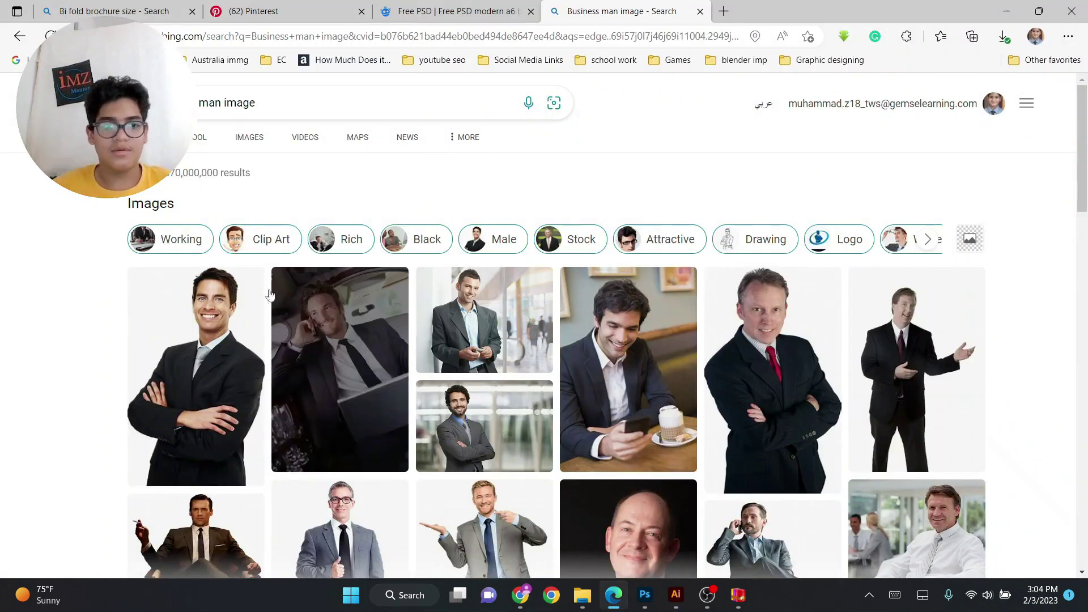
{"action": "right_click", "coordinate": [196, 329]}
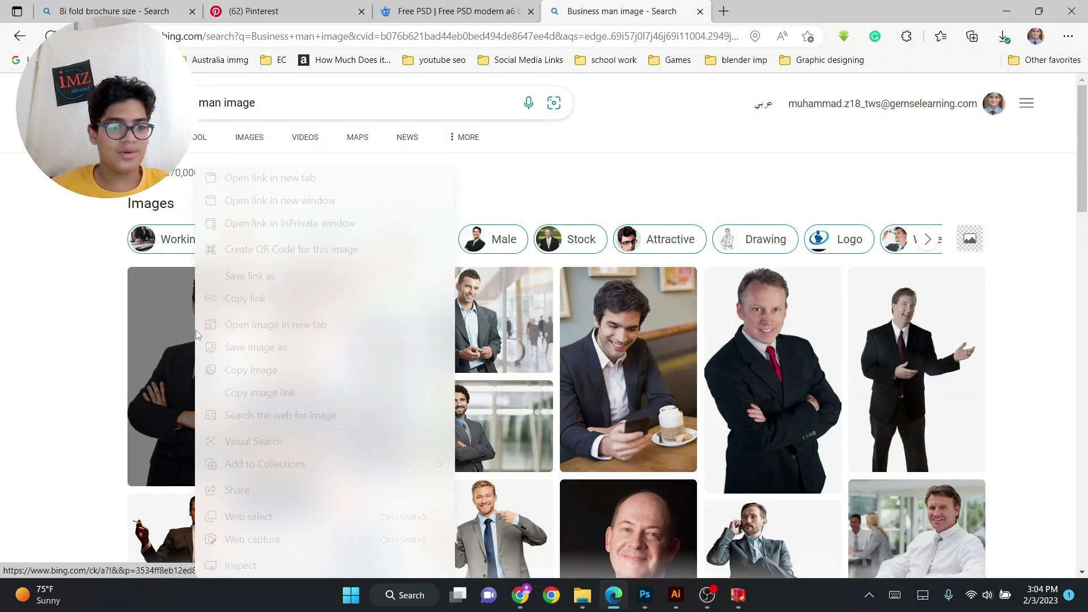
{"action": "left_click", "coordinate": [255, 371]}
{"action": "key", "text": "alt+Tab"}
{"action": "key", "text": "ctrl+v"}
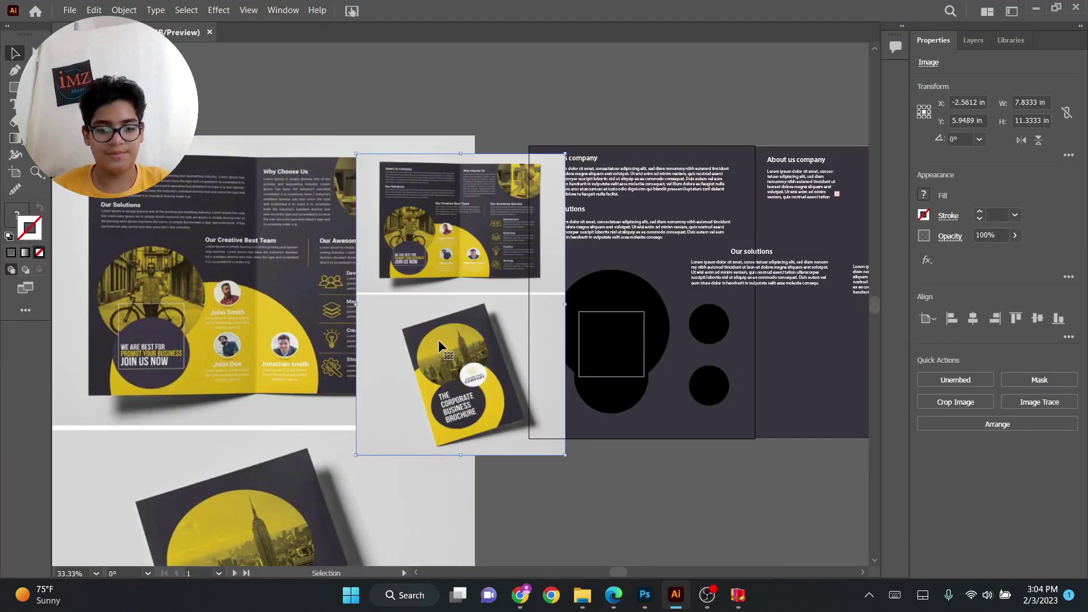
{"action": "key", "text": "Delete"}
- Open the first businessman result's larger preview in Edge, copy that image and paste it into the Illustrator brochure
{"action": "key", "text": "alt+Tab"}
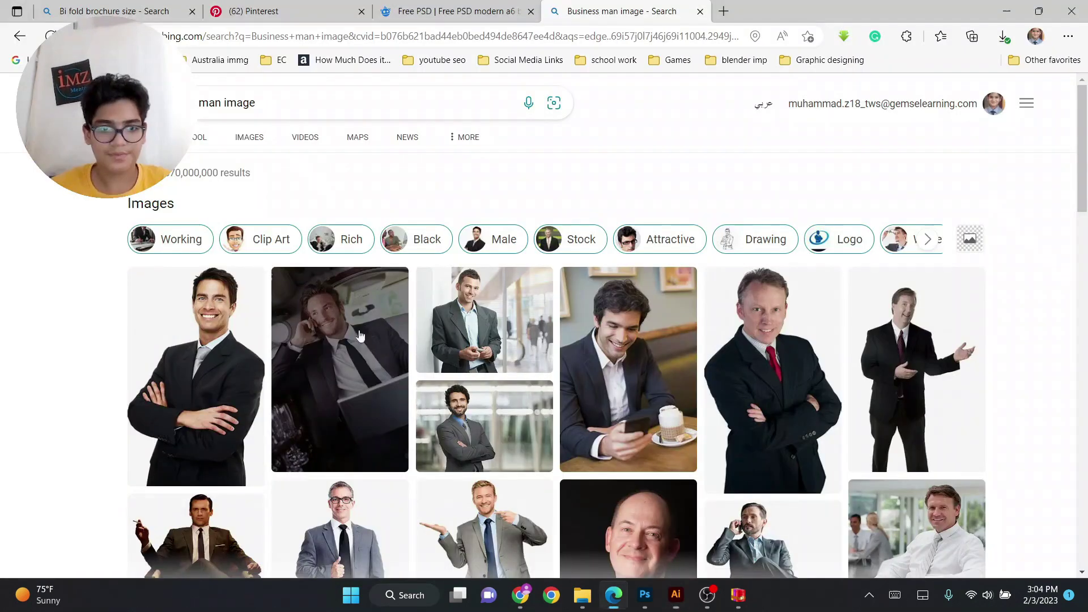
{"action": "left_click", "coordinate": [251, 338]}
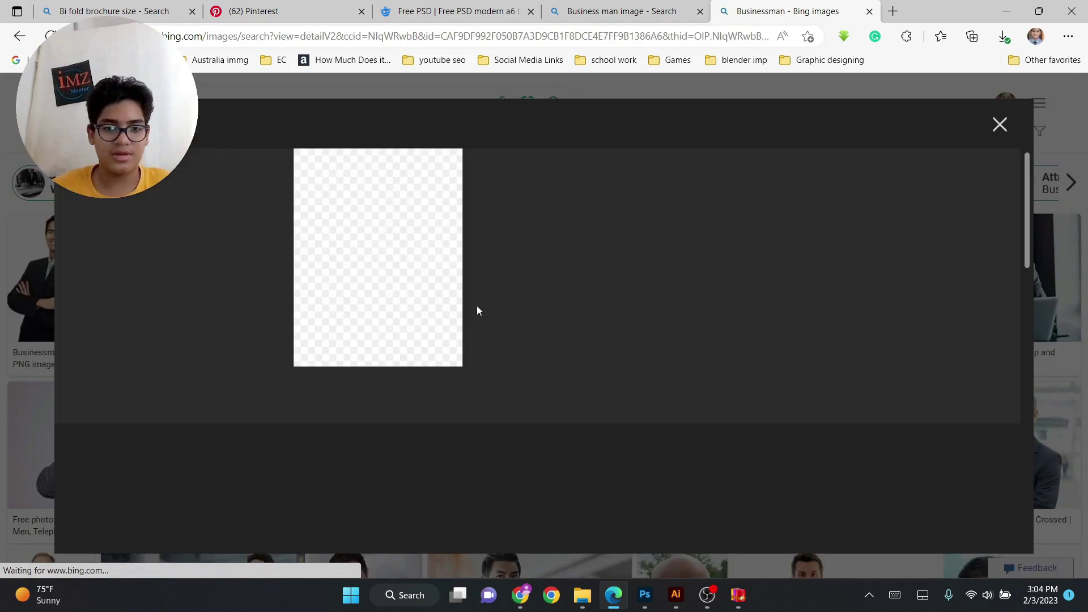
{"action": "right_click", "coordinate": [391, 274]}
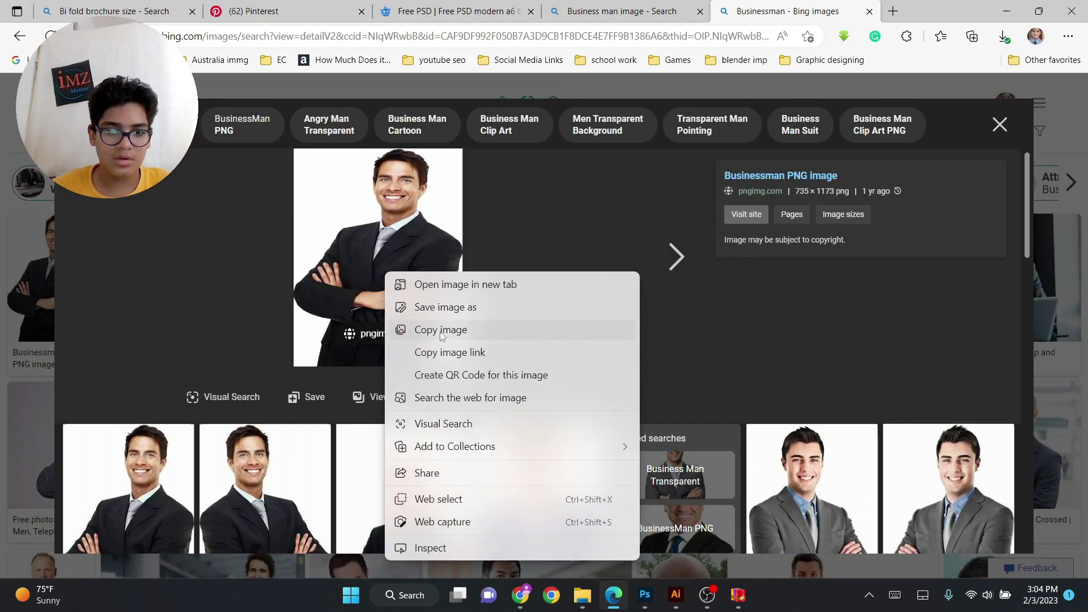
{"action": "left_click", "coordinate": [459, 329]}
{"action": "key", "text": "alt+Tab"}
{"action": "key", "text": "ctrl+v"}
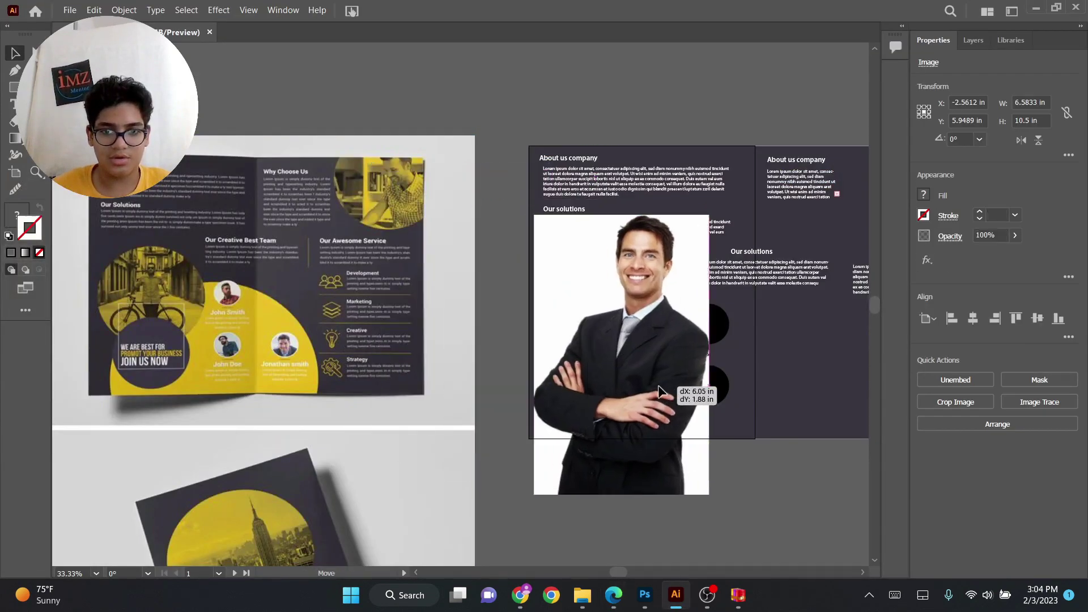